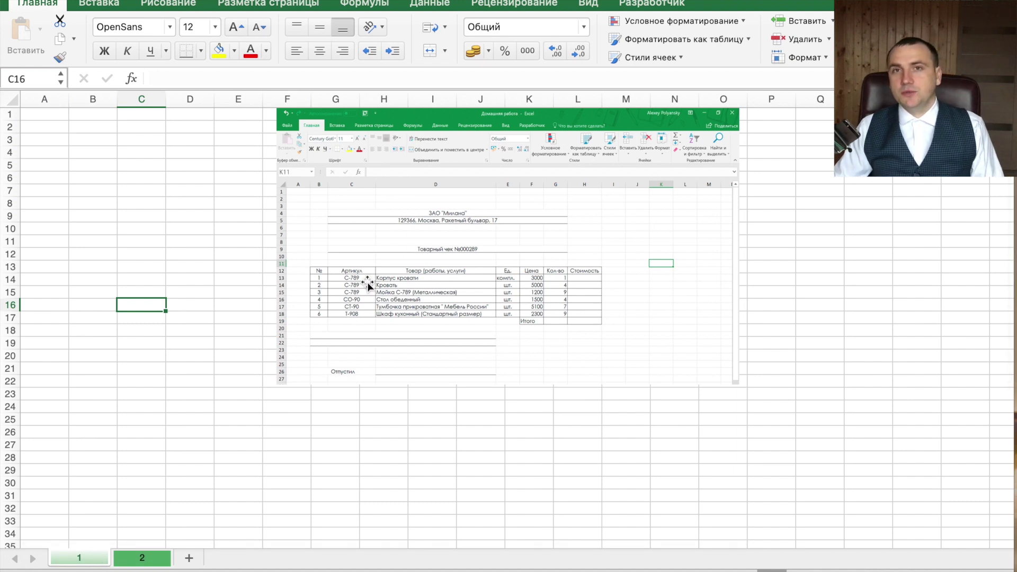
# Step: Move the reference picture to the right and narrow column B toward 5,71
pyautogui.click(376, 229)
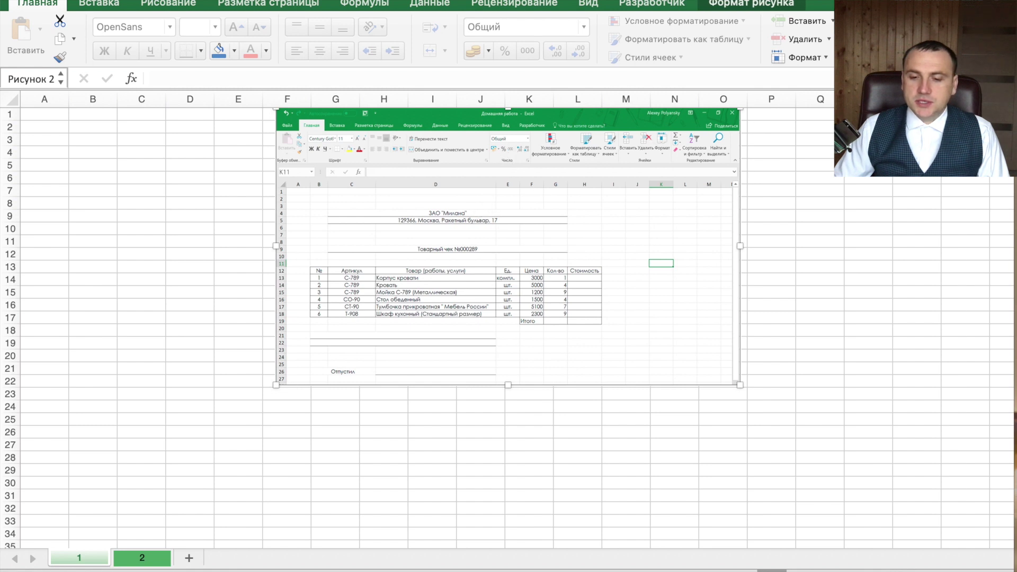
pyautogui.moveTo(536, 208); pyautogui.dragTo(638, 217)
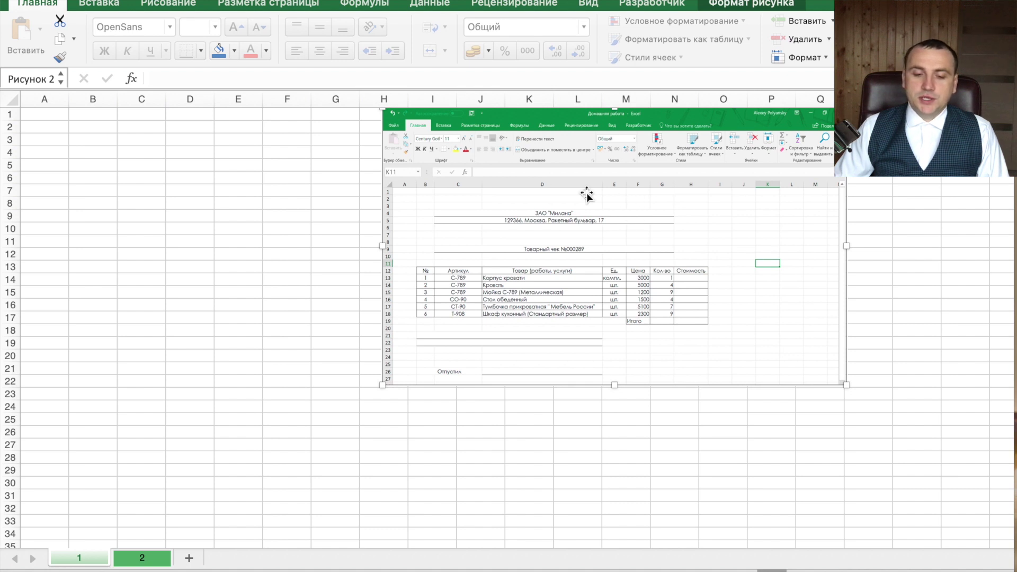
pyautogui.moveTo(117, 99); pyautogui.dragTo(107, 113)
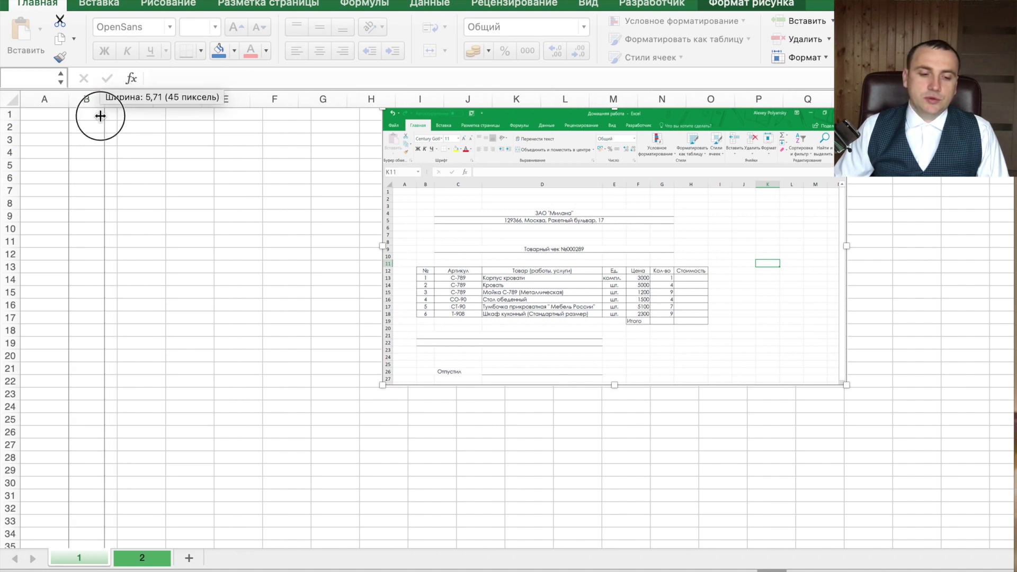
# Step: Widen columns C, D and H to match the reference layout
pyautogui.click(95, 104)
pyautogui.moveTo(153, 99); pyautogui.dragTo(159, 125)
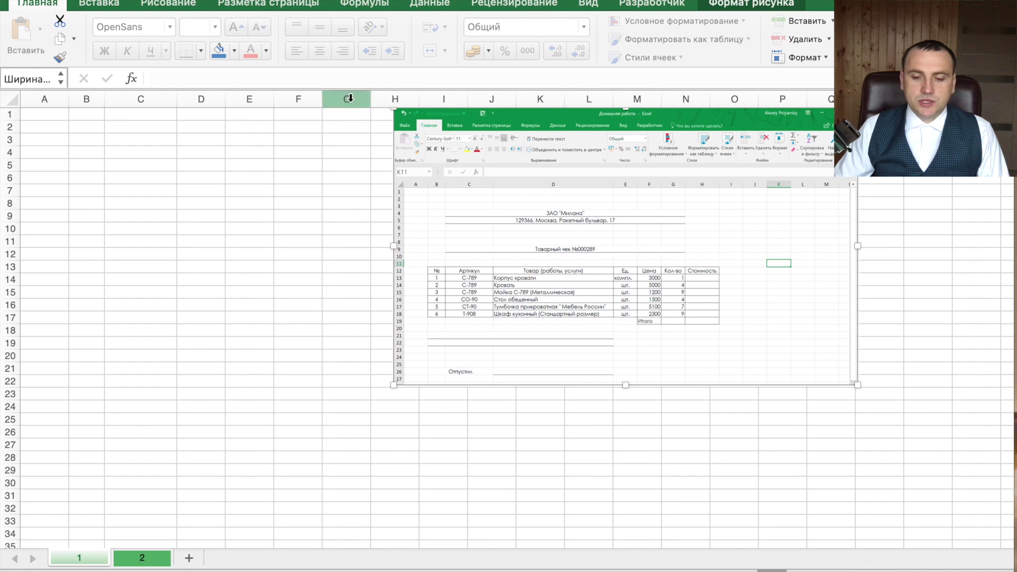
pyautogui.moveTo(226, 103)
pyautogui.mouseDown()
pyautogui.moveTo(341, 198)
pyautogui.moveTo(413, 284)
pyautogui.moveTo(452, 302)
pyautogui.moveTo(429, 303)
pyautogui.mouseUp()
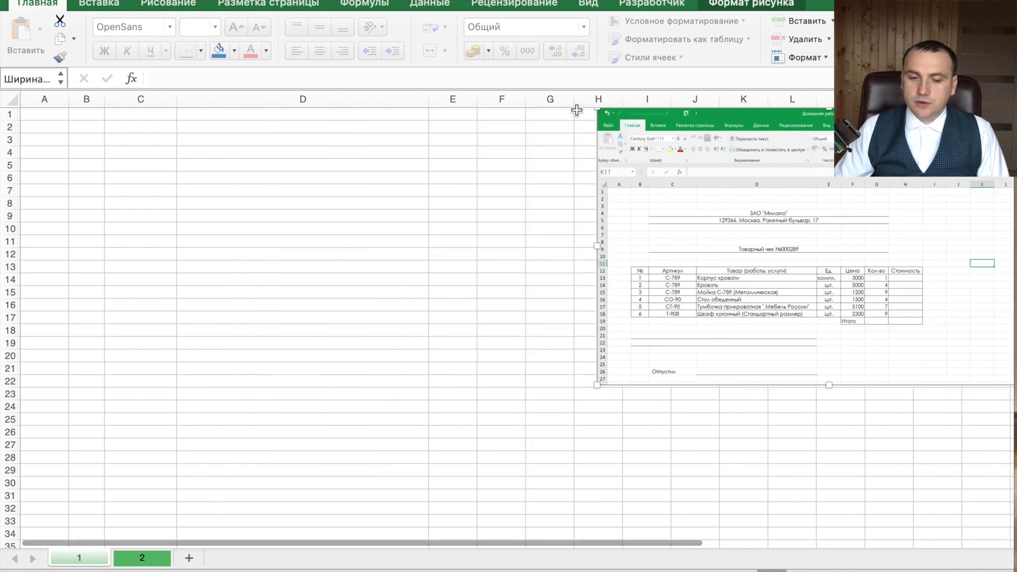
pyautogui.moveTo(623, 101); pyautogui.dragTo(658, 101)
# Step: Move the reference picture to the sheet centre and merge and centre C4:G4
pyautogui.moveTo(776, 198)
pyautogui.mouseDown()
pyautogui.moveTo(545, 277)
pyautogui.moveTo(461, 291)
pyautogui.moveTo(476, 303)
pyautogui.mouseUp()
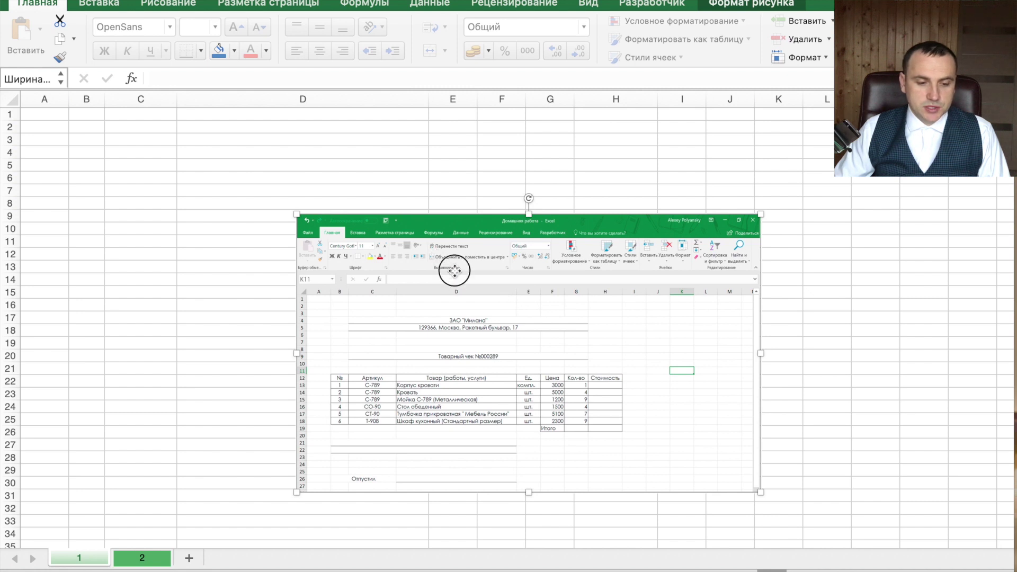
pyautogui.moveTo(435, 257); pyautogui.dragTo(436, 277)
pyautogui.moveTo(127, 154); pyautogui.dragTo(551, 151)
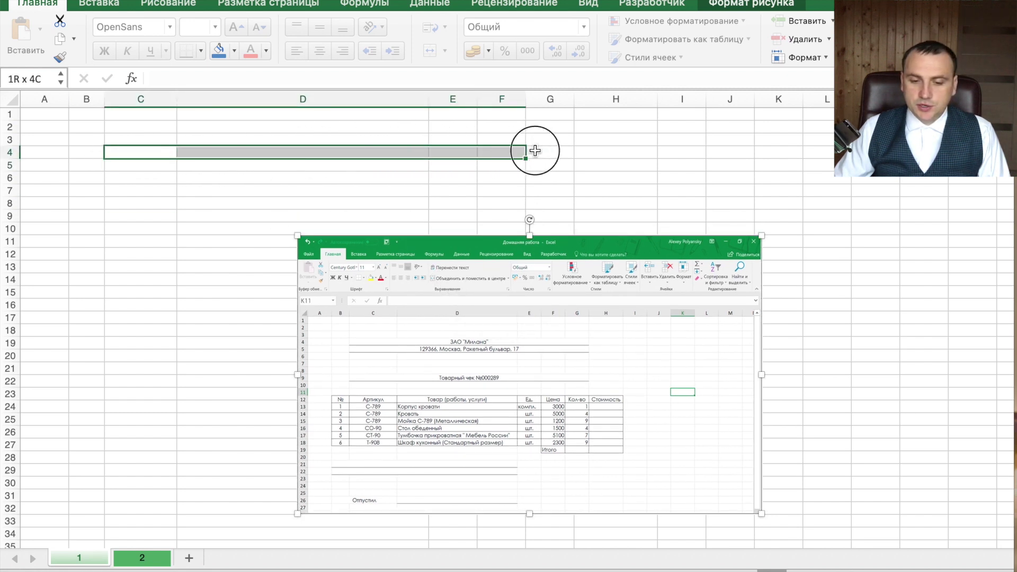
pyautogui.click(422, 52)
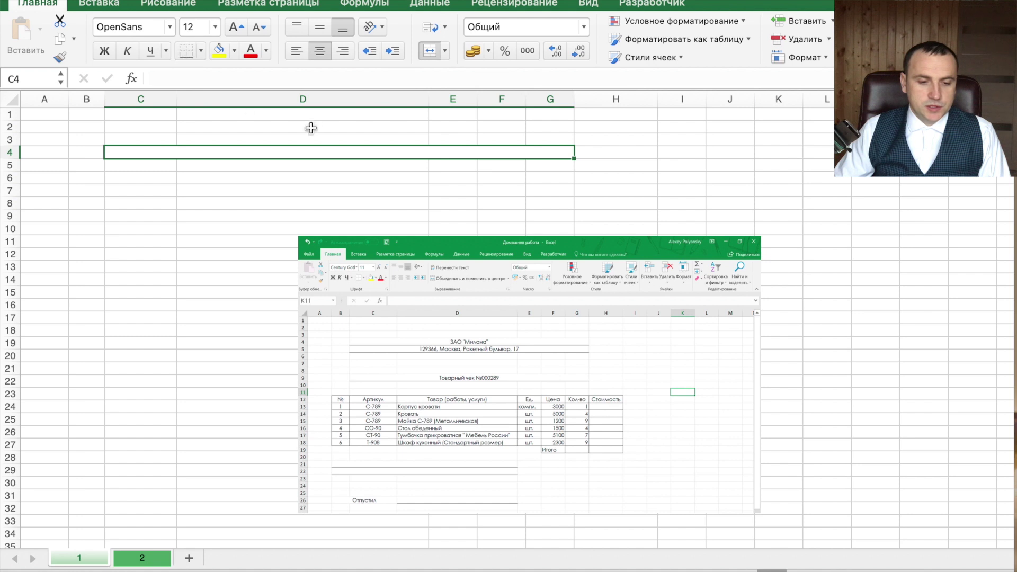
# Step: Extend the merged heading into row 5 and copy the underlined merged row to row 9
pyautogui.moveTo(573, 156); pyautogui.dragTo(568, 170)
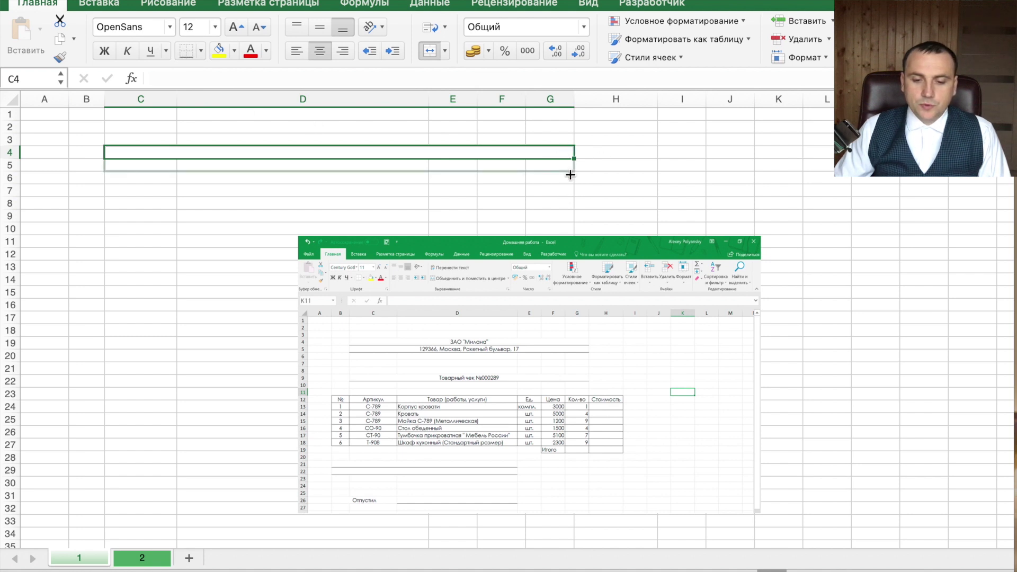
pyautogui.click(551, 153)
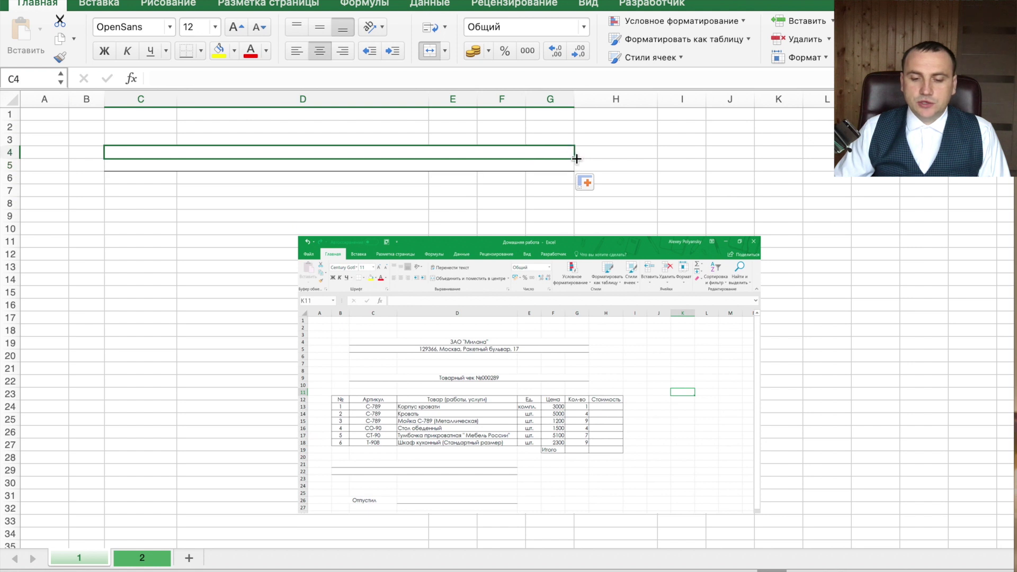
pyautogui.moveTo(577, 158); pyautogui.dragTo(545, 168)
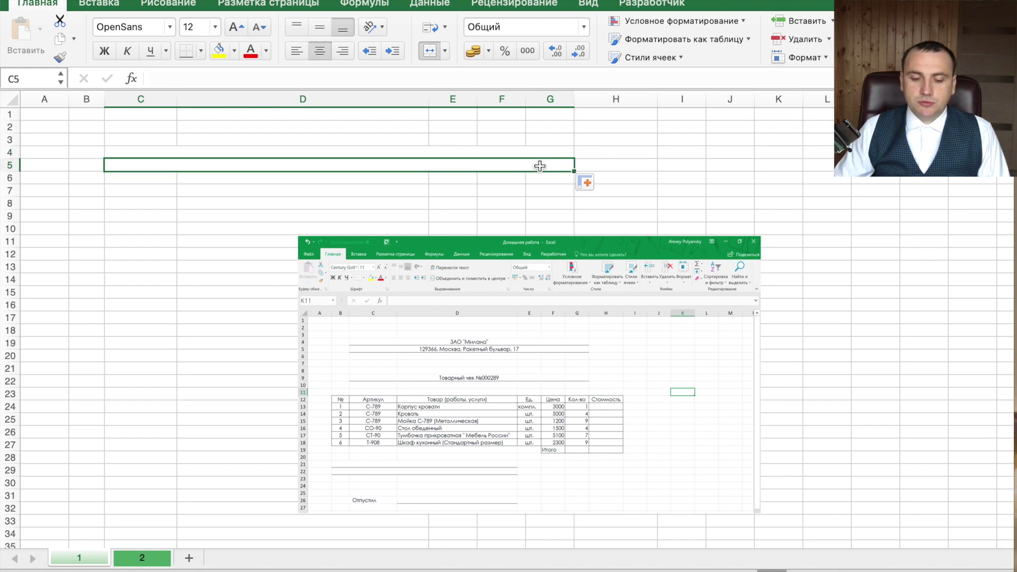
pyautogui.hotkey('ctrl', 'c')
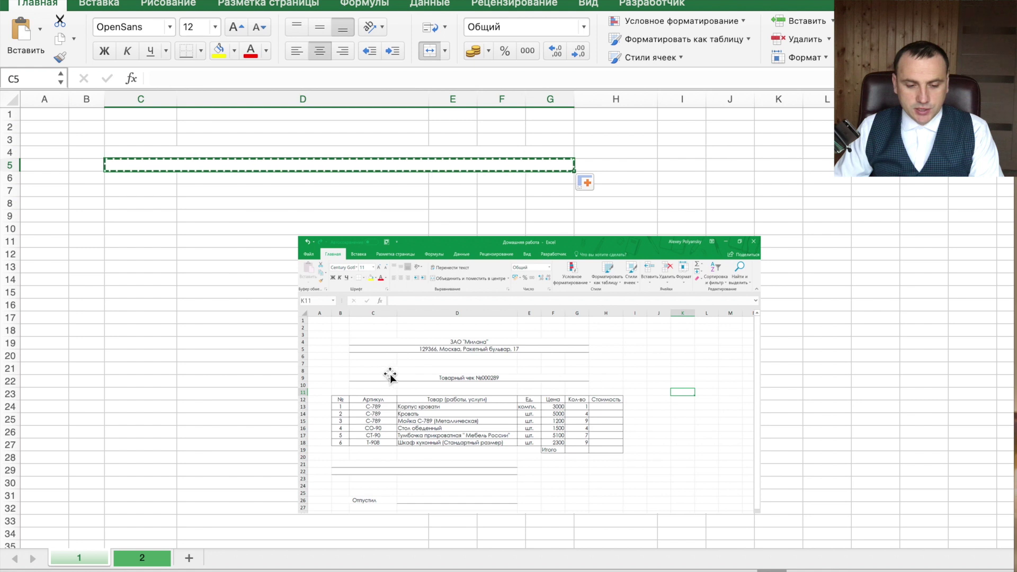
pyautogui.click(153, 216)
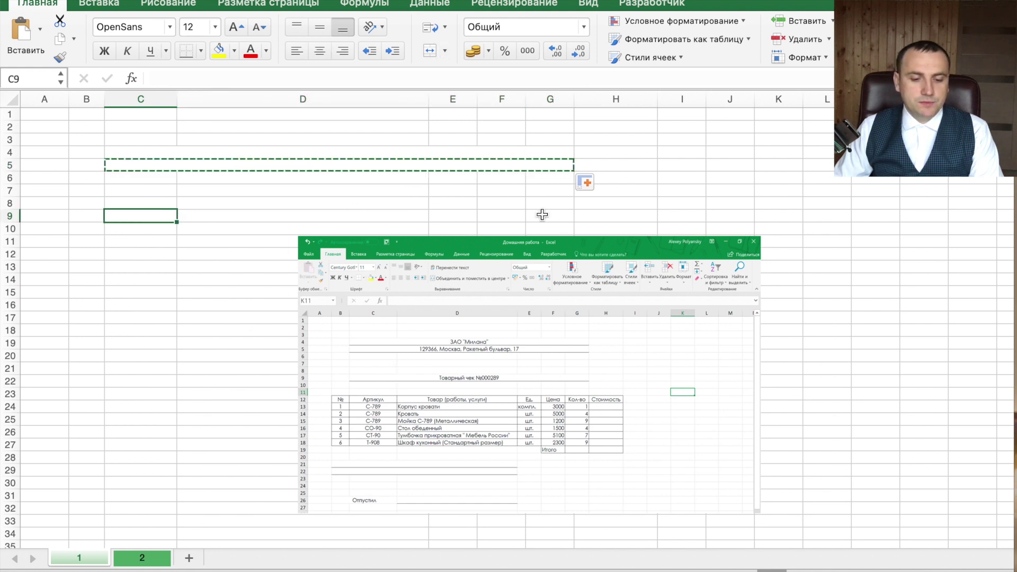
pyautogui.hotkey('ctrl', 'v')
# Step: Move the reference picture to the upper right and select the B12:H18 table area
pyautogui.click(452, 299)
pyautogui.moveTo(451, 298)
pyautogui.mouseDown()
pyautogui.moveTo(760, 196)
pyautogui.moveTo(749, 191)
pyautogui.mouseUp()
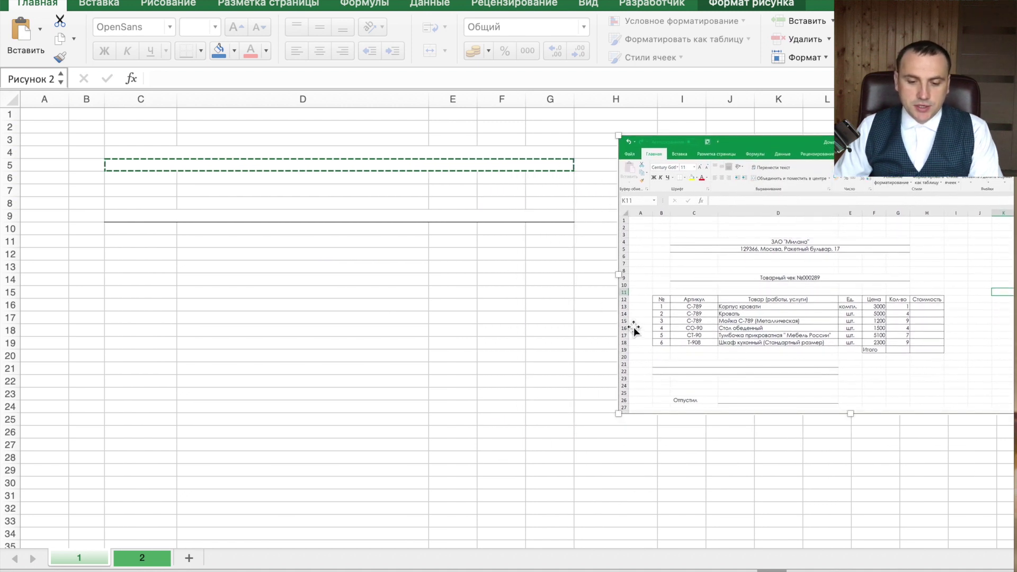
pyautogui.moveTo(91, 256)
pyautogui.mouseDown()
pyautogui.moveTo(492, 285)
pyautogui.moveTo(586, 331)
pyautogui.mouseUp()
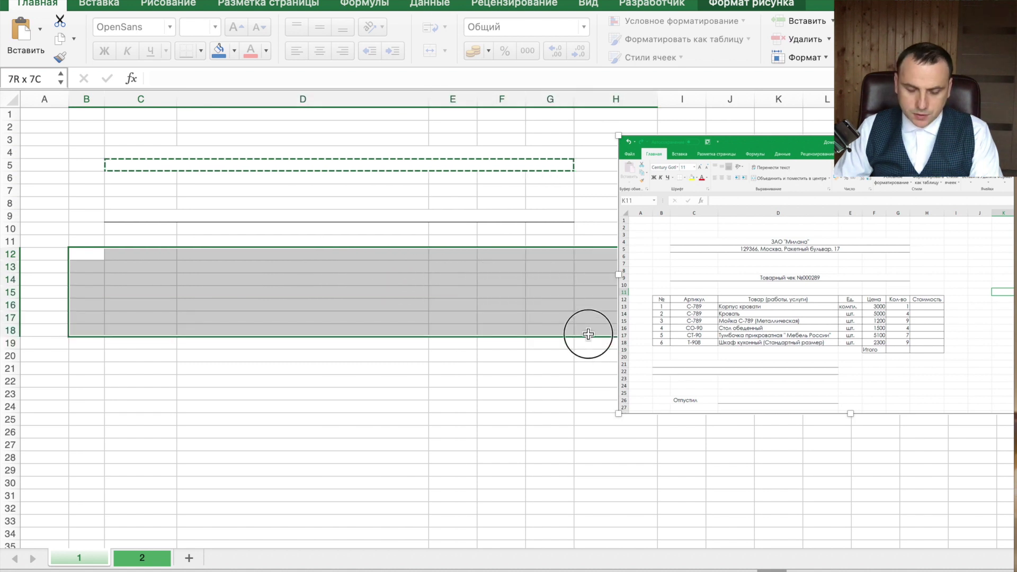
# Step: Apply All Borders to the B12:H18 item grid and border the F19:H19 totals cells
pyautogui.click(200, 51)
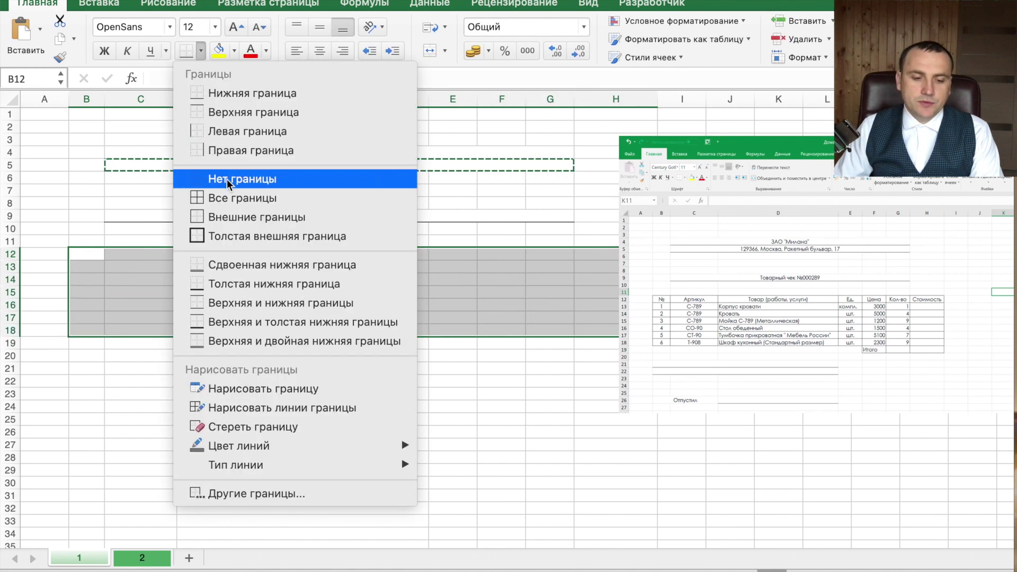
pyautogui.click(243, 197)
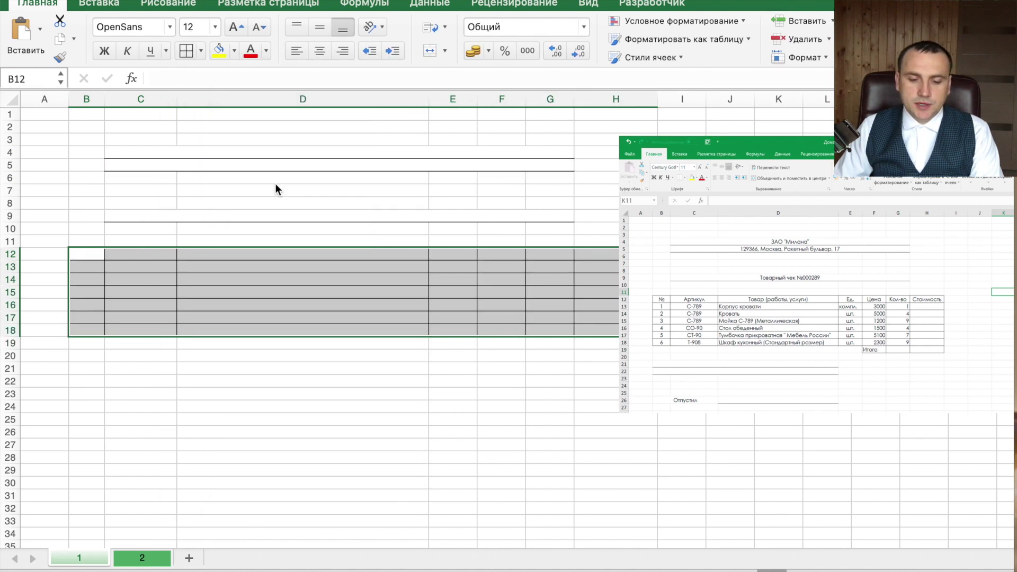
pyautogui.click(465, 344)
pyautogui.moveTo(500, 344); pyautogui.dragTo(586, 345)
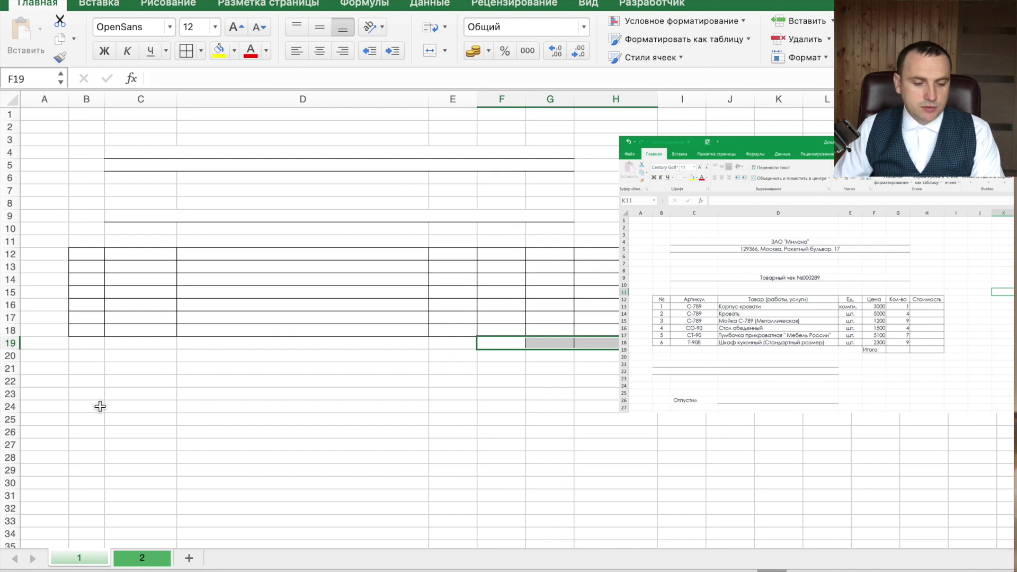
pyautogui.moveTo(79, 368); pyautogui.dragTo(355, 371)
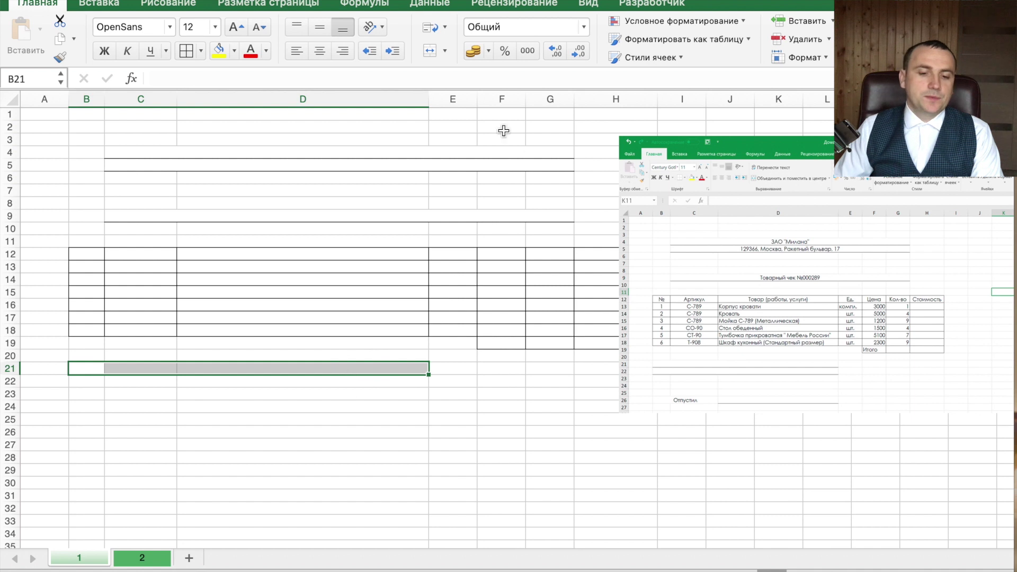
# Step: Merge and centre B21:D21 and copy the merged cell to row 22
pyautogui.click(429, 51)
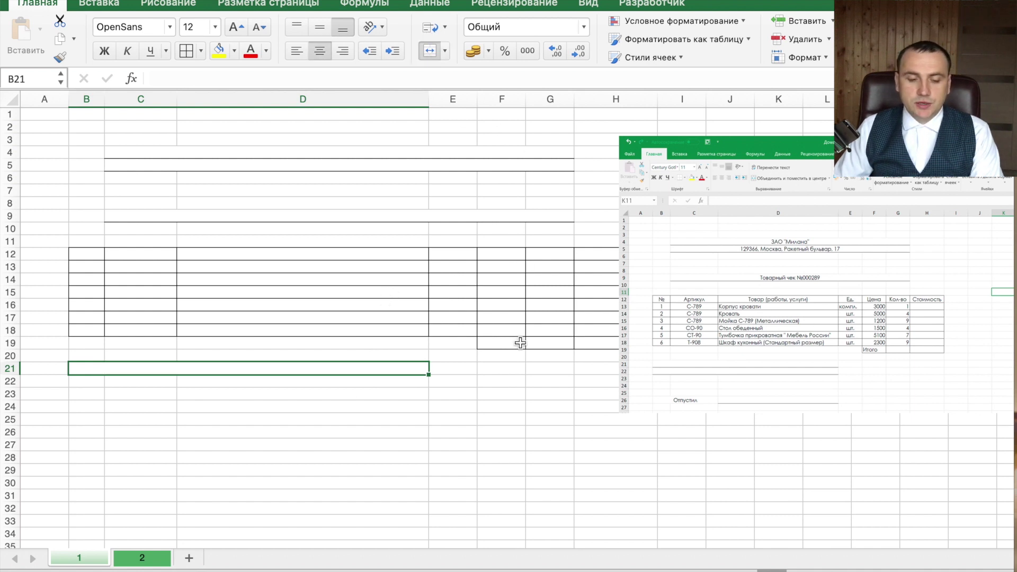
pyautogui.hotkey('ctrl', 'c')
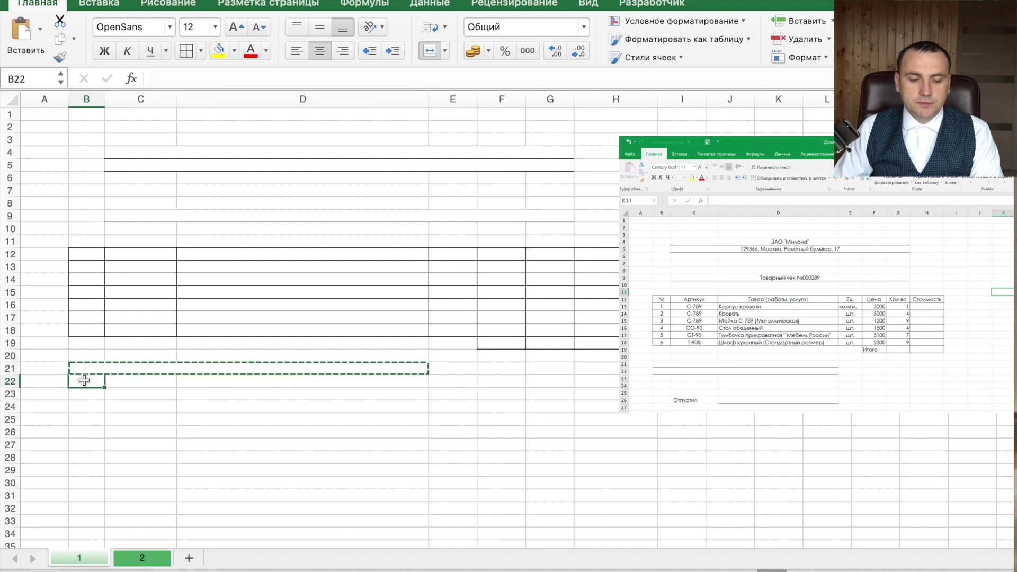
pyautogui.click(85, 380)
pyautogui.hotkey('ctrl', 'v')
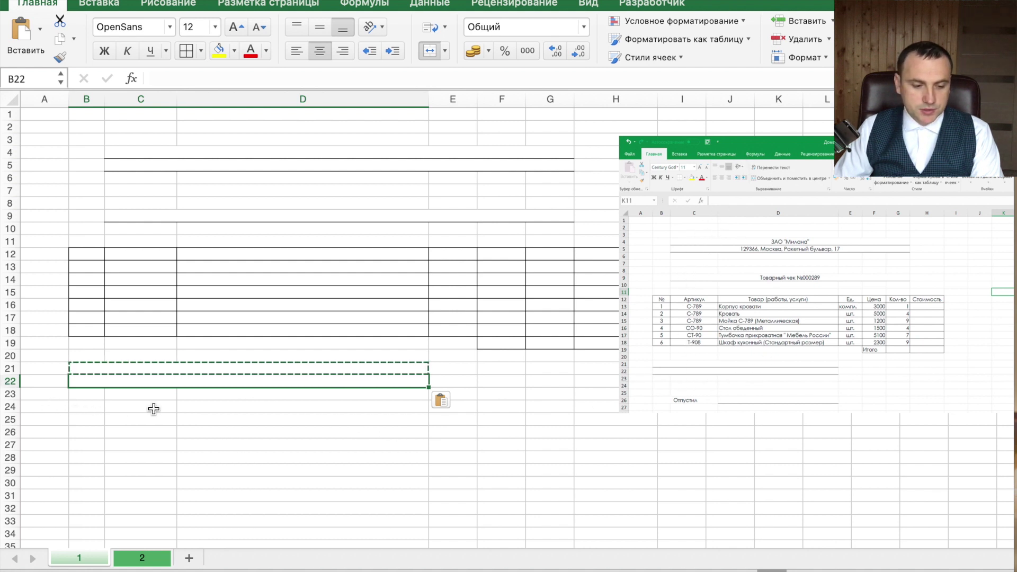
# Step: Give cell D26 a bottom border as a signature line
pyautogui.click(193, 431)
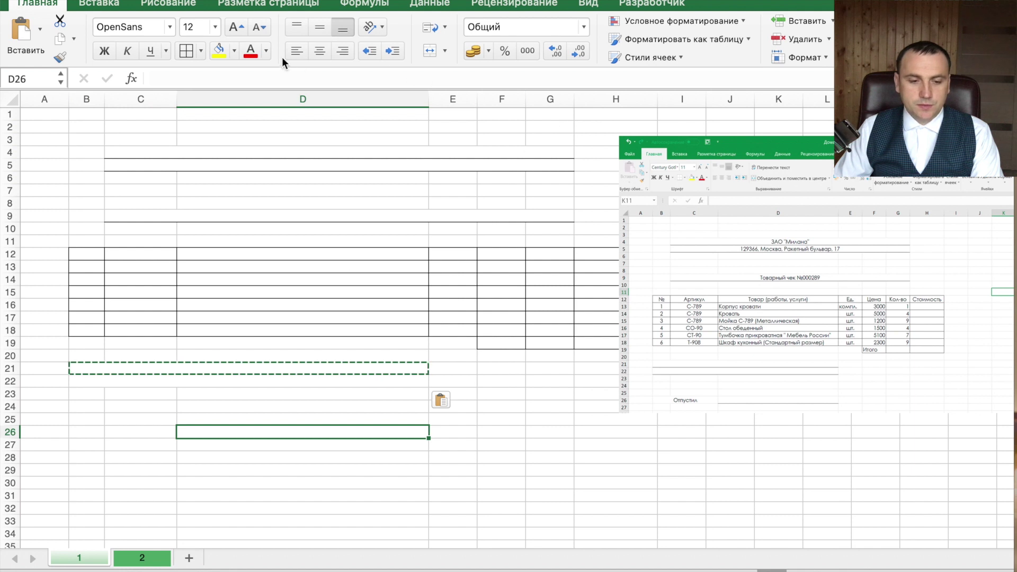
pyautogui.click(202, 53)
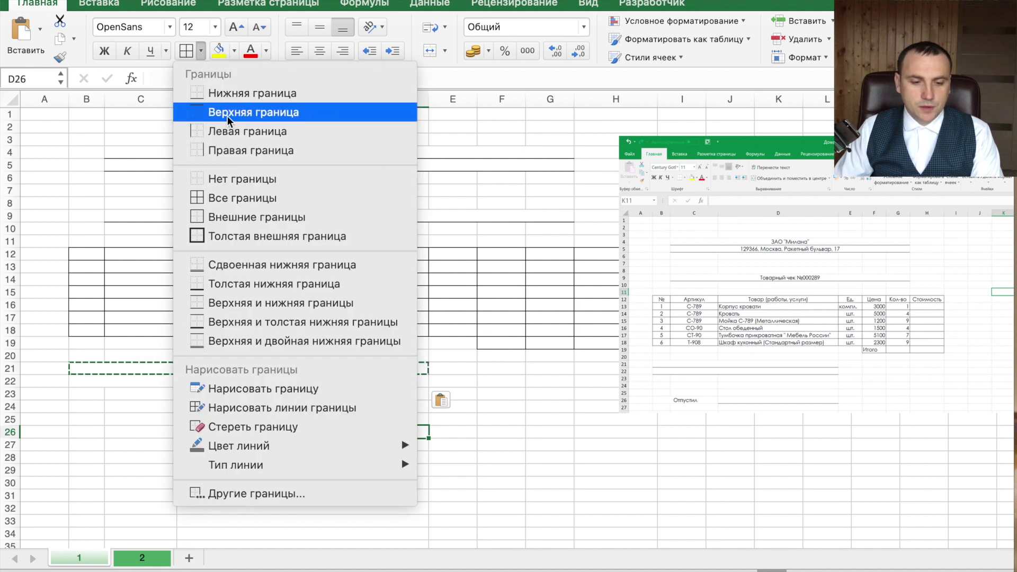
pyautogui.click(244, 94)
pyautogui.click(381, 222)
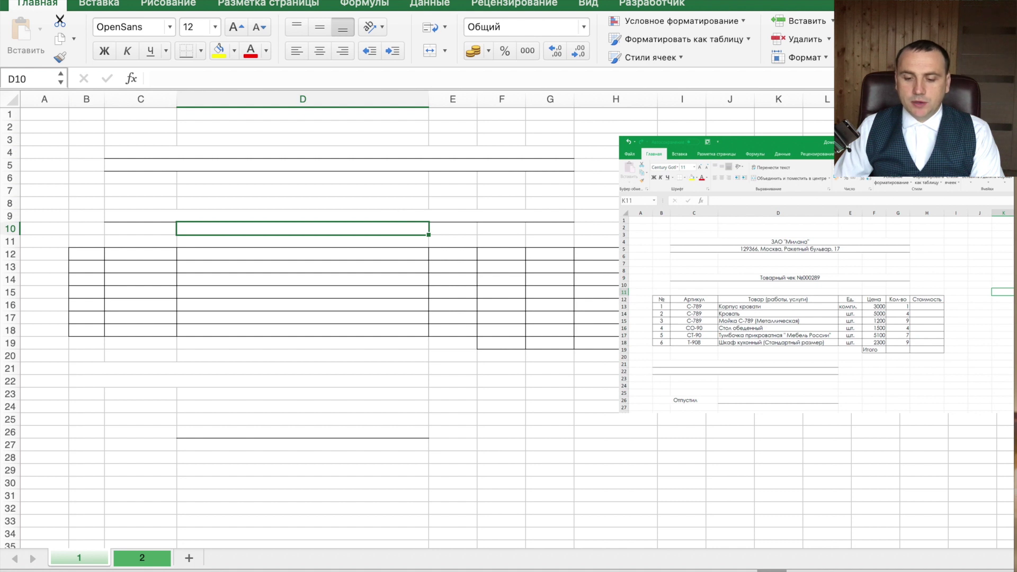
pyautogui.click(228, 153)
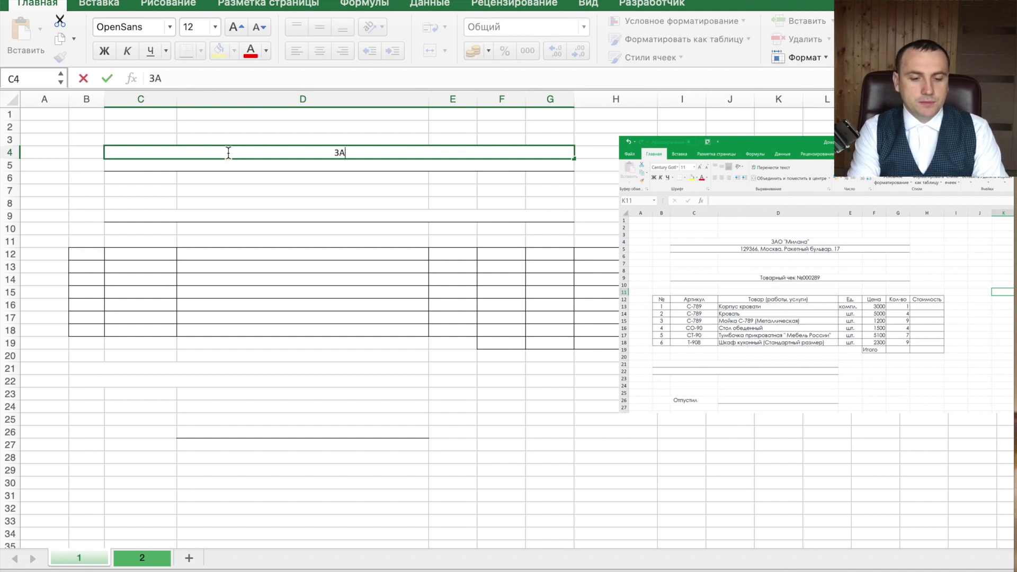
pyautogui.write('ЗАО "Мил')
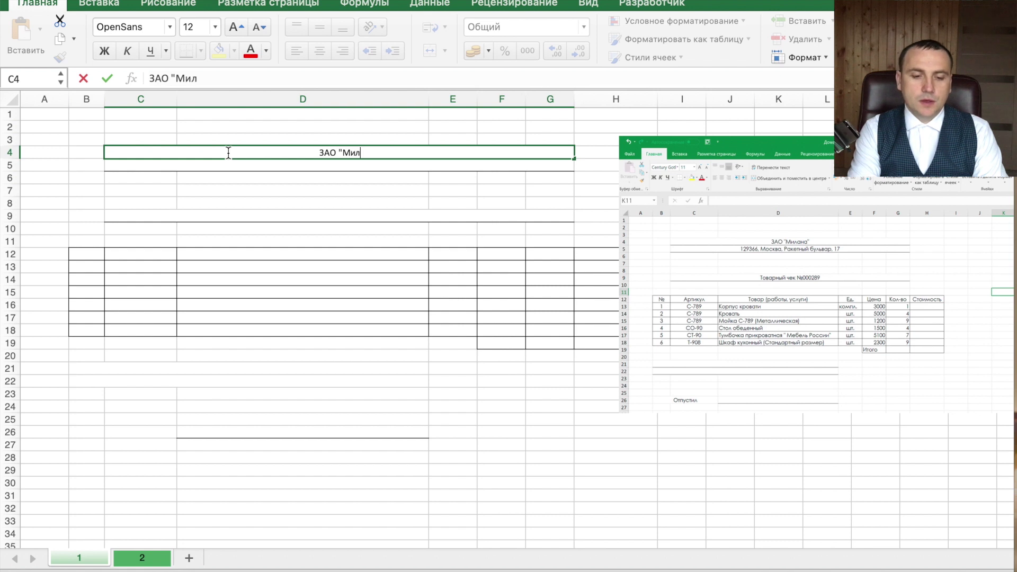
# Step: Enter the company name in C4 and the company address in C5
pyautogui.write('ана"')
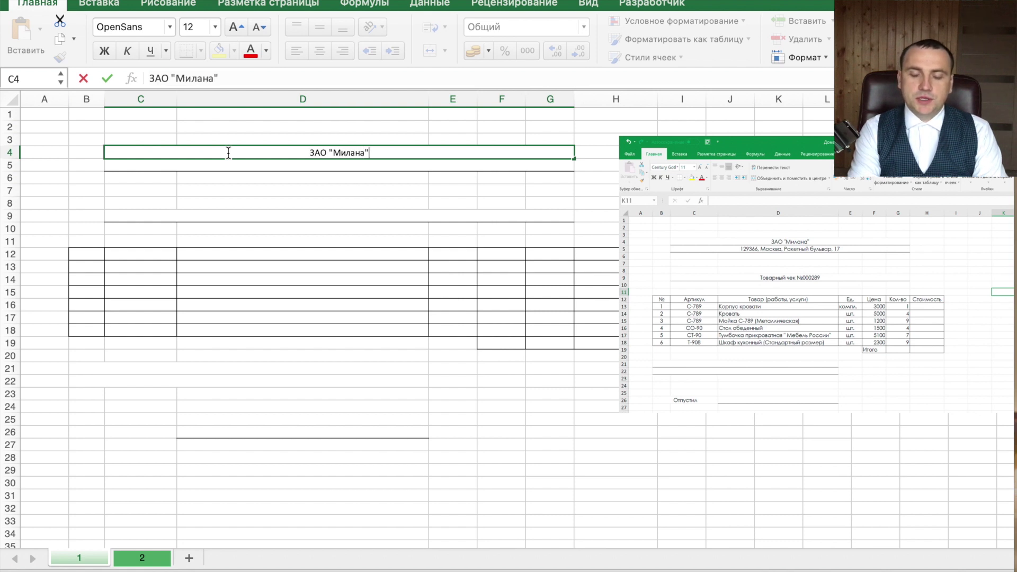
pyautogui.press('Return')
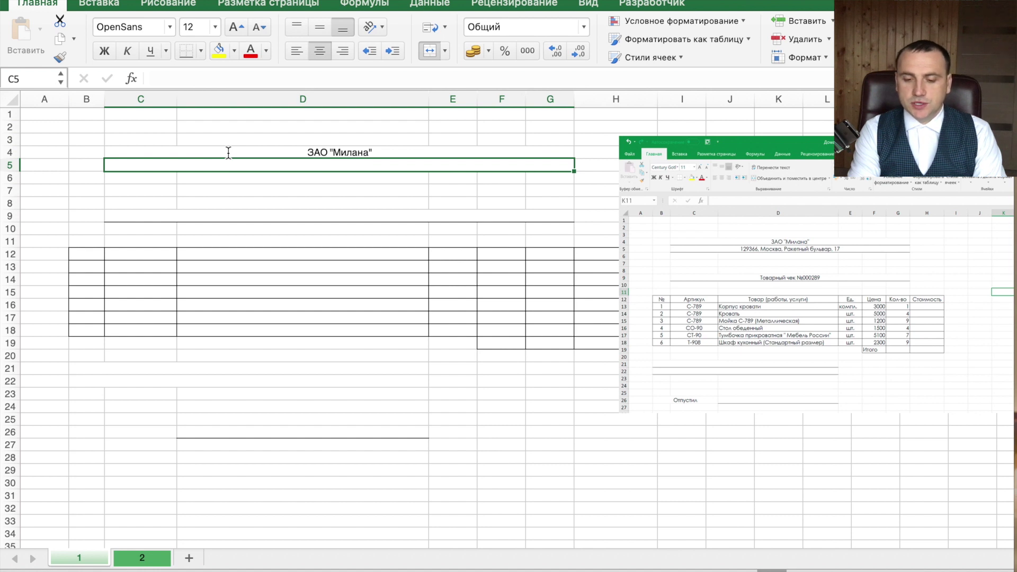
pyautogui.write('129366')
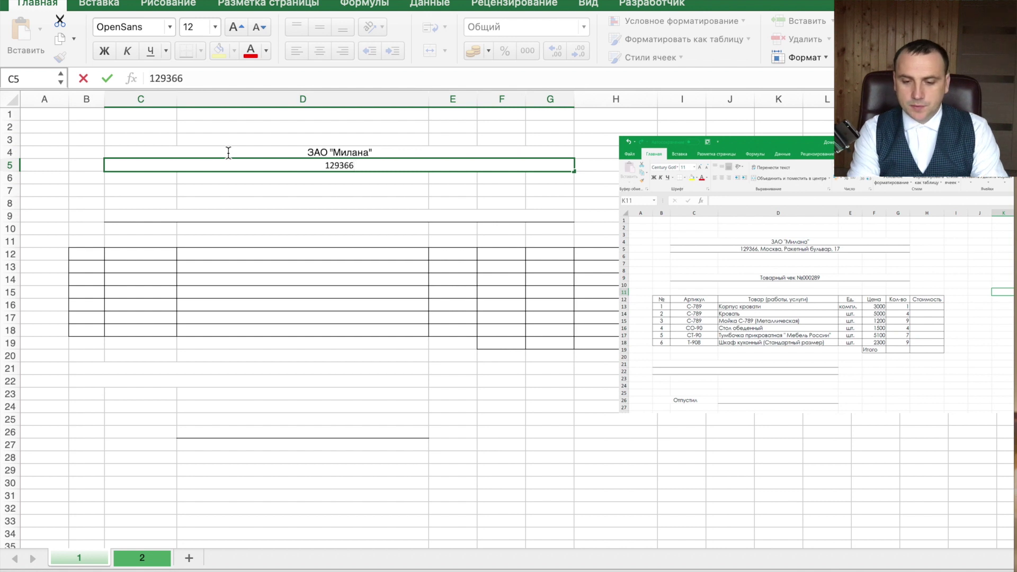
pyautogui.write('осква. Ракетный бульвар 17')
pyautogui.press('Return')
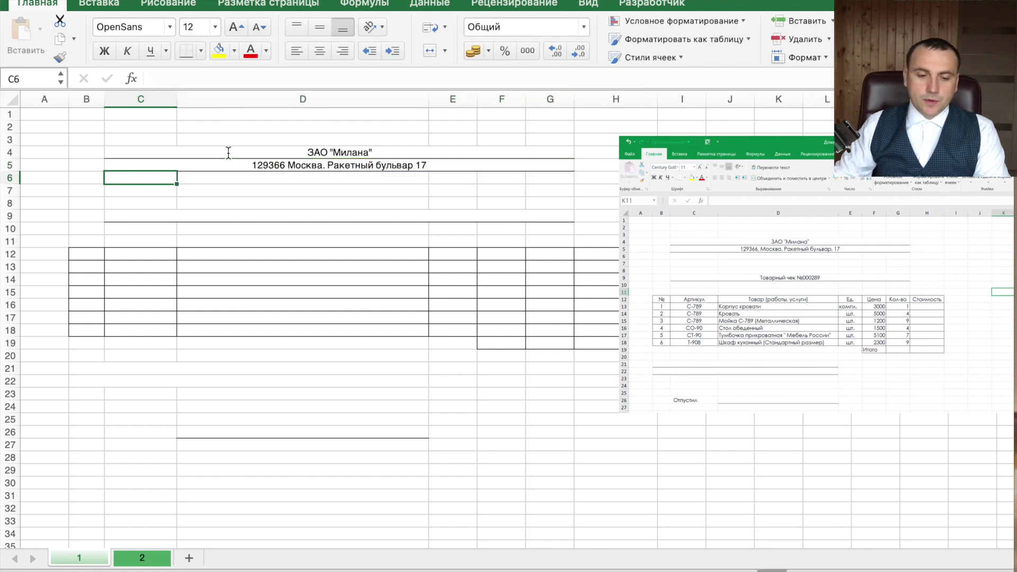
# Step: Enter the title 'Таварный чек №00289' in the merged row 9 cell
pyautogui.click(369, 218)
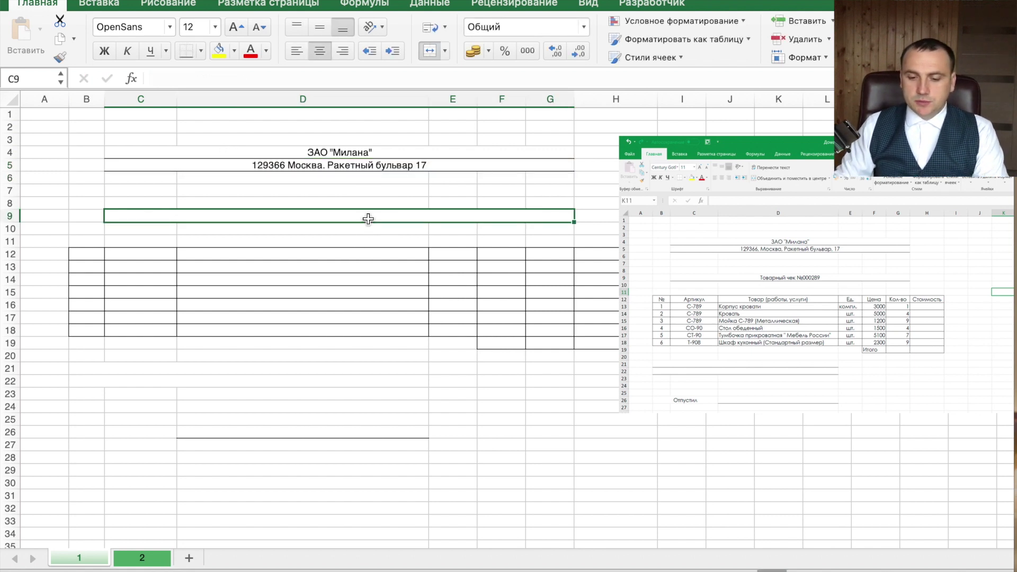
pyautogui.write('Тав')
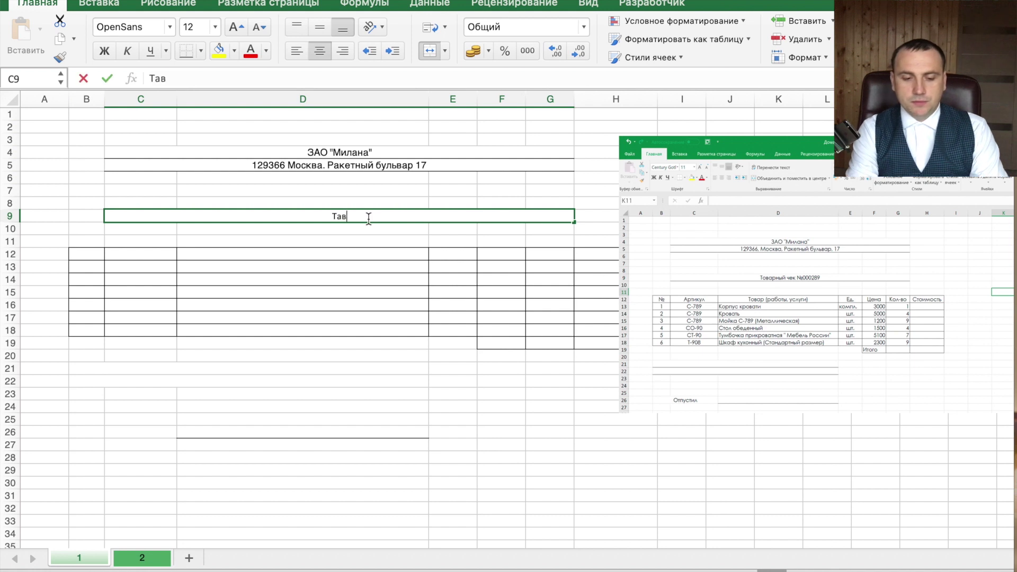
pyautogui.write('арный чек №')
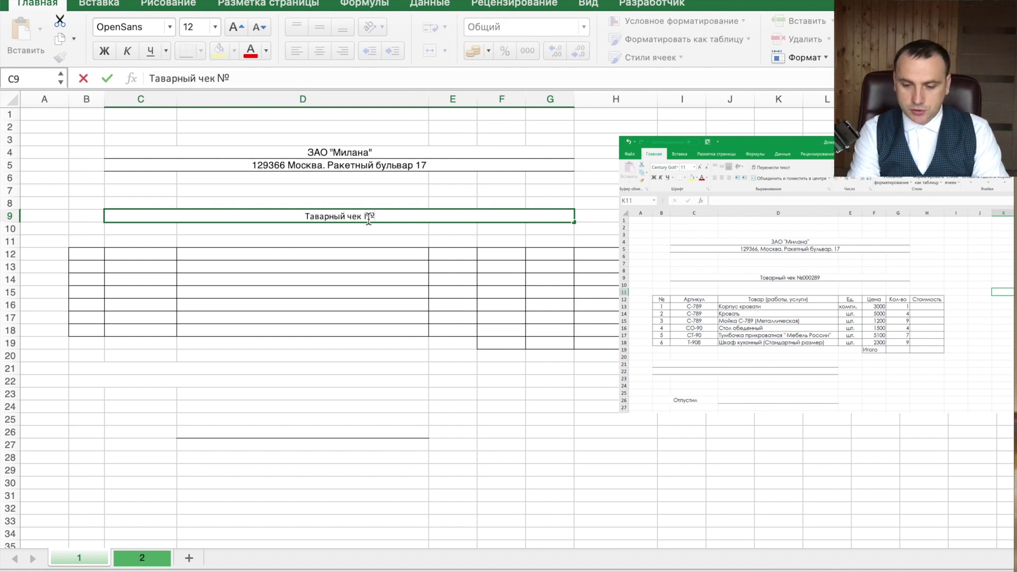
pyautogui.write('002')
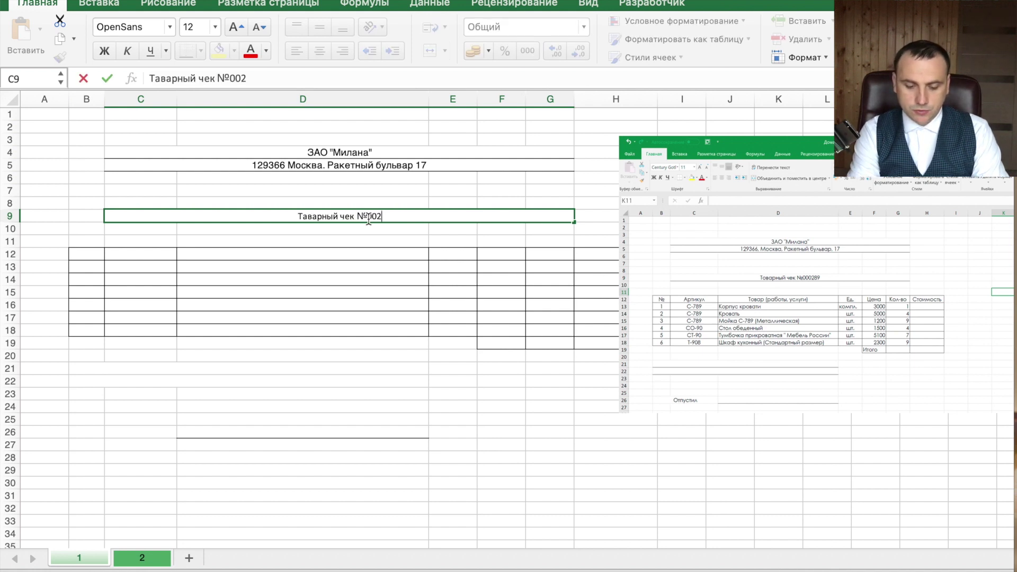
pyautogui.write('89')
pyautogui.press('Return')
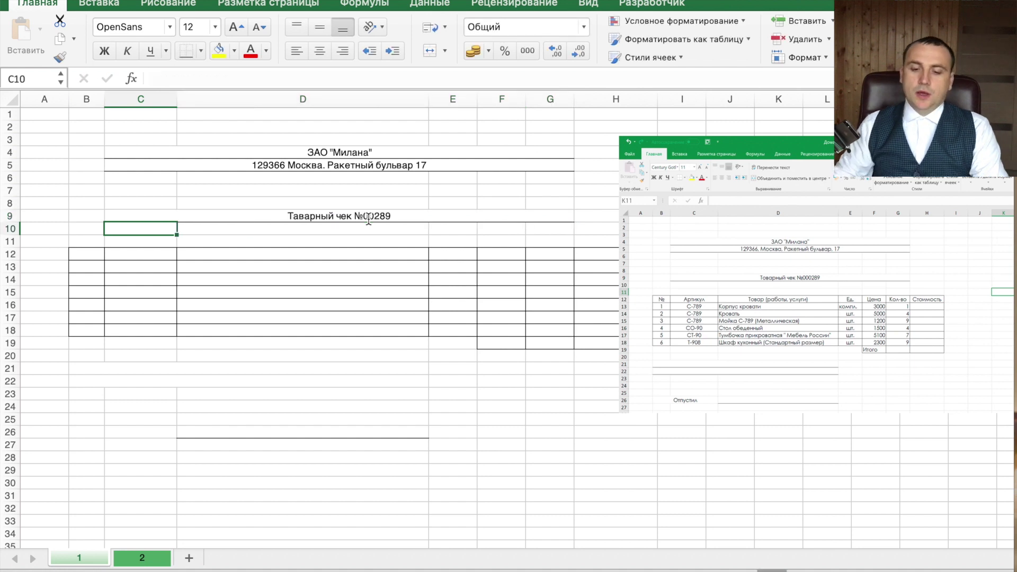
pyautogui.click(89, 252)
pyautogui.write('№')
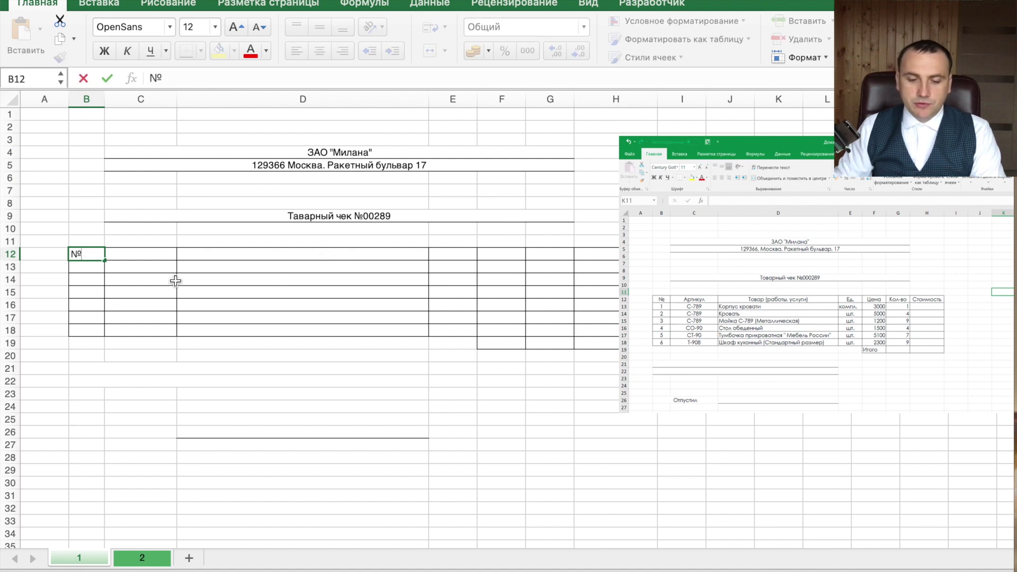
# Step: Center-align B12:B18, the row 12 headers and the E13:H18 value cells
pyautogui.click(139, 278)
pyautogui.moveTo(85, 253); pyautogui.dragTo(95, 326)
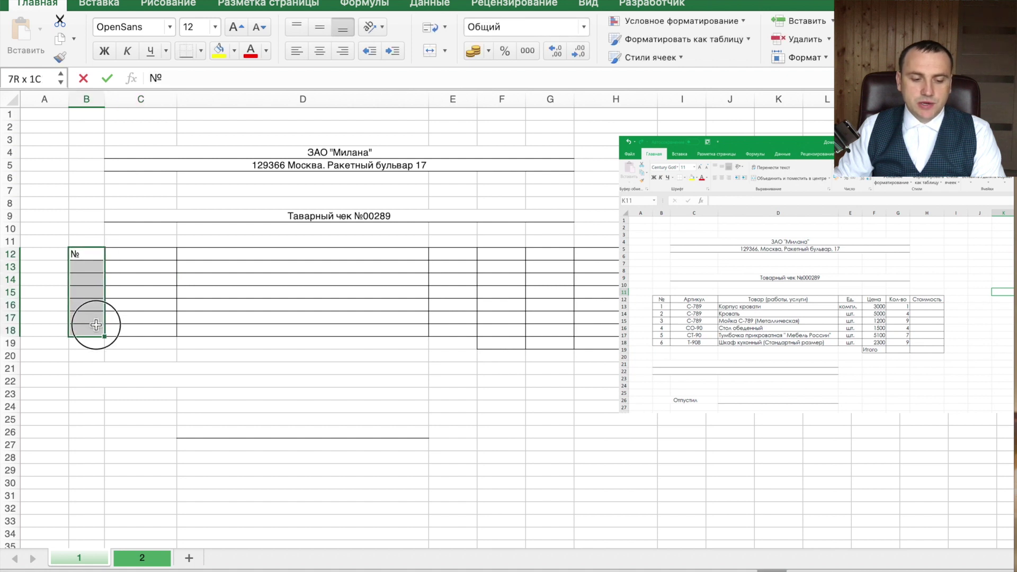
pyautogui.moveTo(157, 255); pyautogui.dragTo(598, 252)
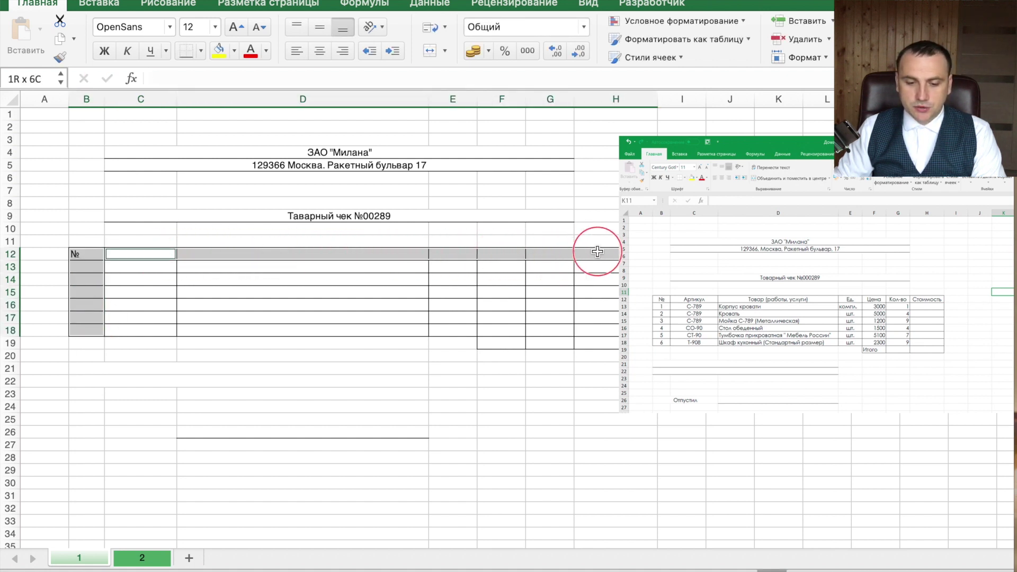
pyautogui.moveTo(458, 269); pyautogui.dragTo(583, 325)
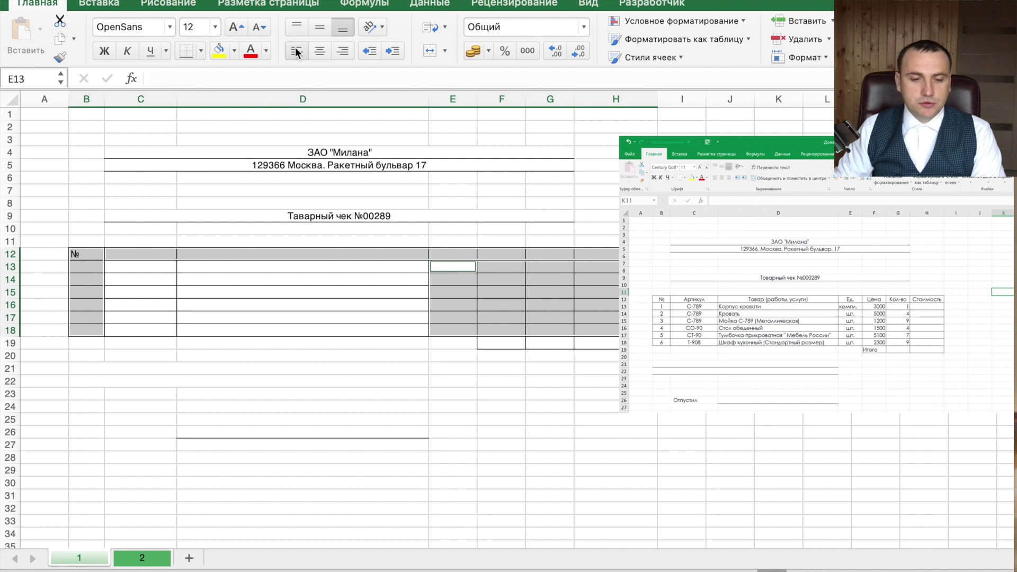
pyautogui.click(315, 52)
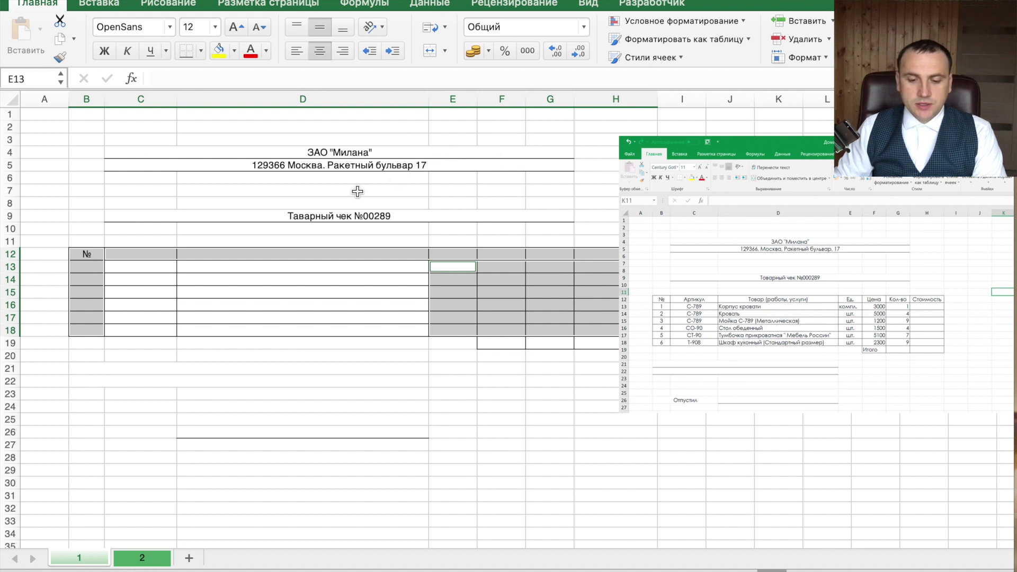
# Step: Center the article cells C13:C18 both vertically and horizontally
pyautogui.moveTo(158, 272); pyautogui.dragTo(146, 329)
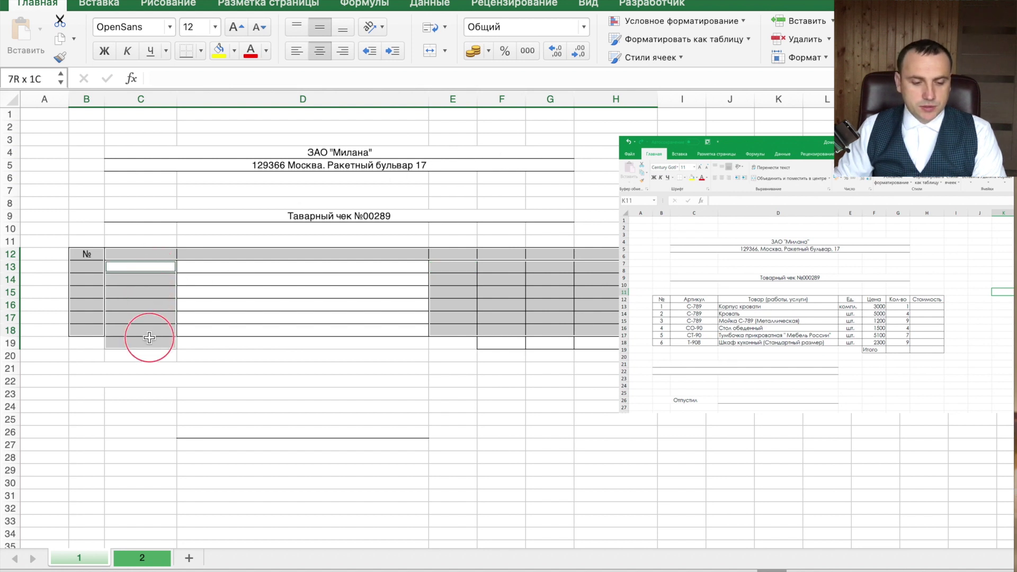
pyautogui.click(319, 26)
pyautogui.click(320, 51)
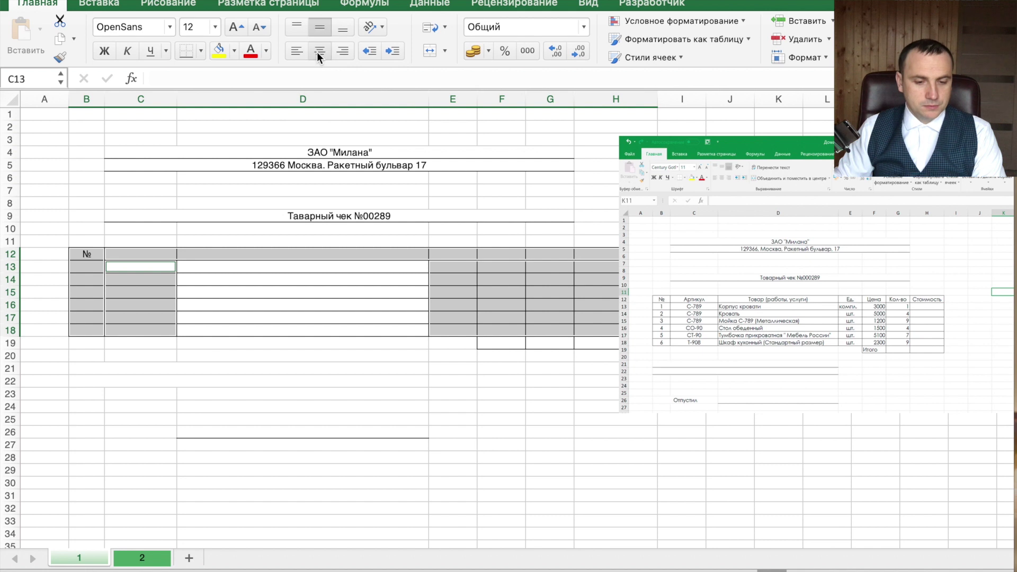
pyautogui.click(201, 306)
# Step: Number the table rows 1 to 6 in B13:B18 with a fill series
pyautogui.click(85, 266)
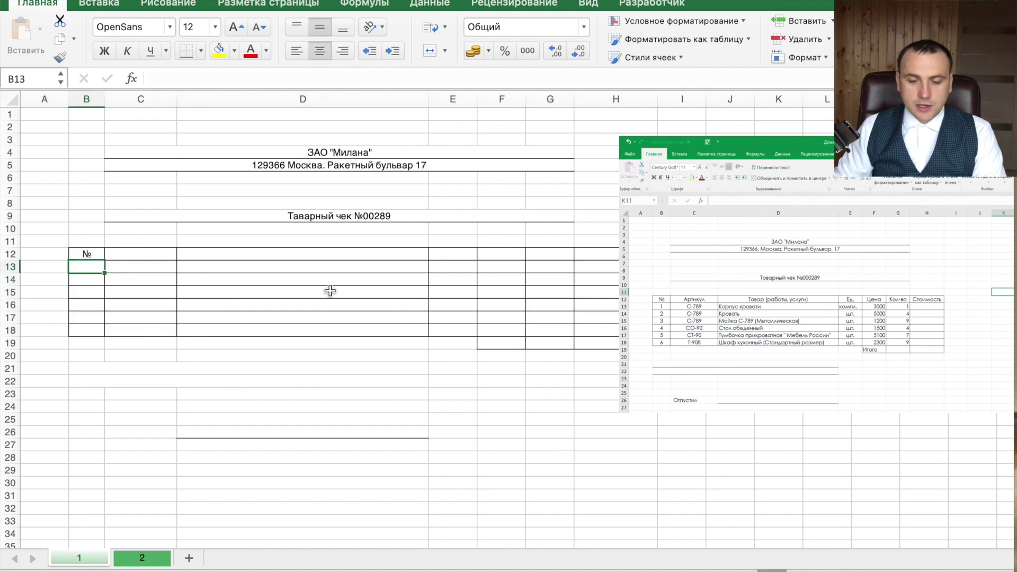
pyautogui.write('1')
pyautogui.click(84, 283)
pyautogui.write('2')
pyautogui.click(143, 284)
pyautogui.moveTo(87, 267); pyautogui.dragTo(104, 332)
pyautogui.moveTo(103, 334); pyautogui.dragTo(104, 335)
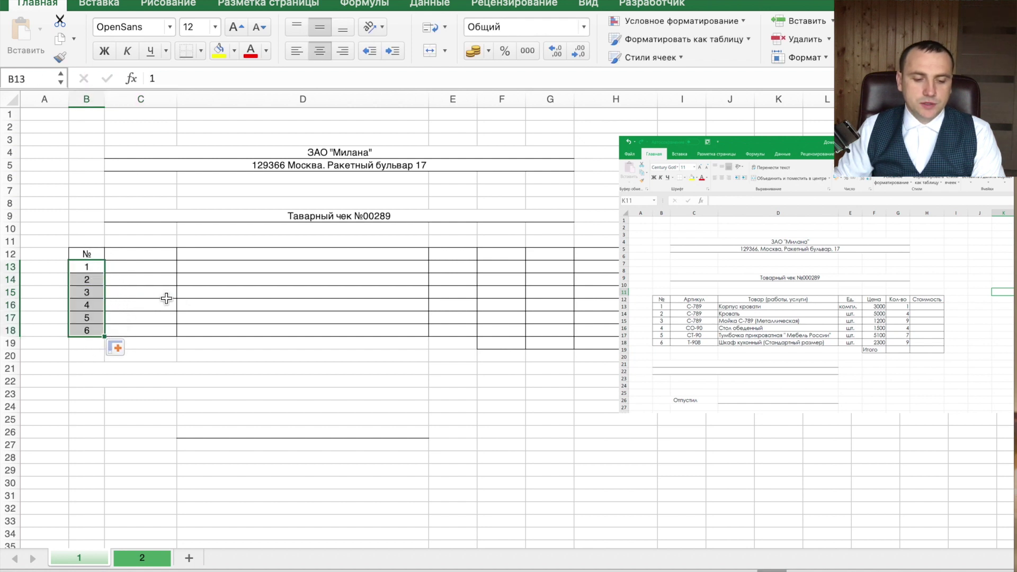
pyautogui.click(146, 291)
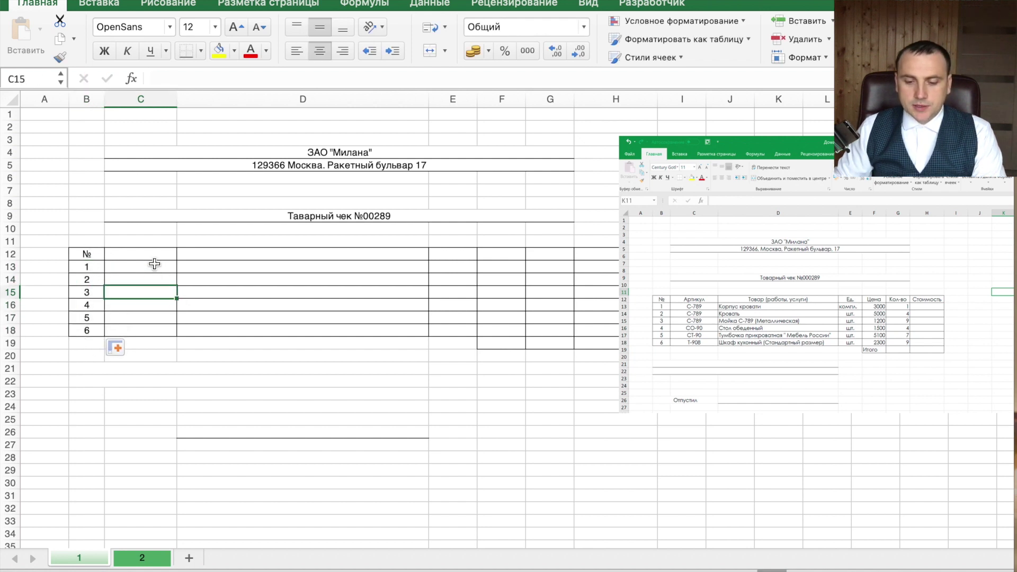
pyautogui.click(141, 255)
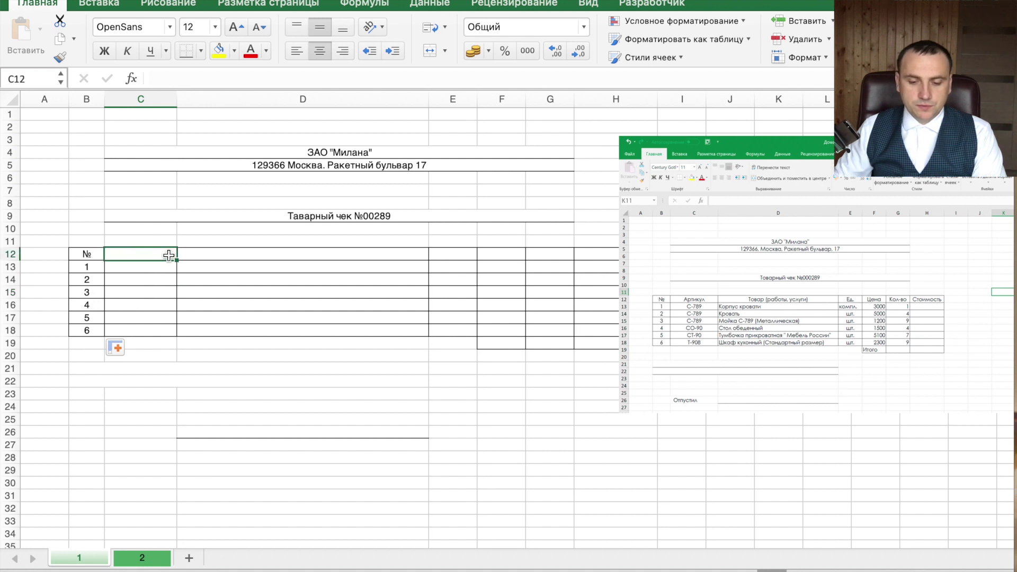
# Step: Type headers Артикул, Товар (работы, услуги), Ед., Цена, Кол-во, Стоимость across C12:H12
pyautogui.write('Артикул')
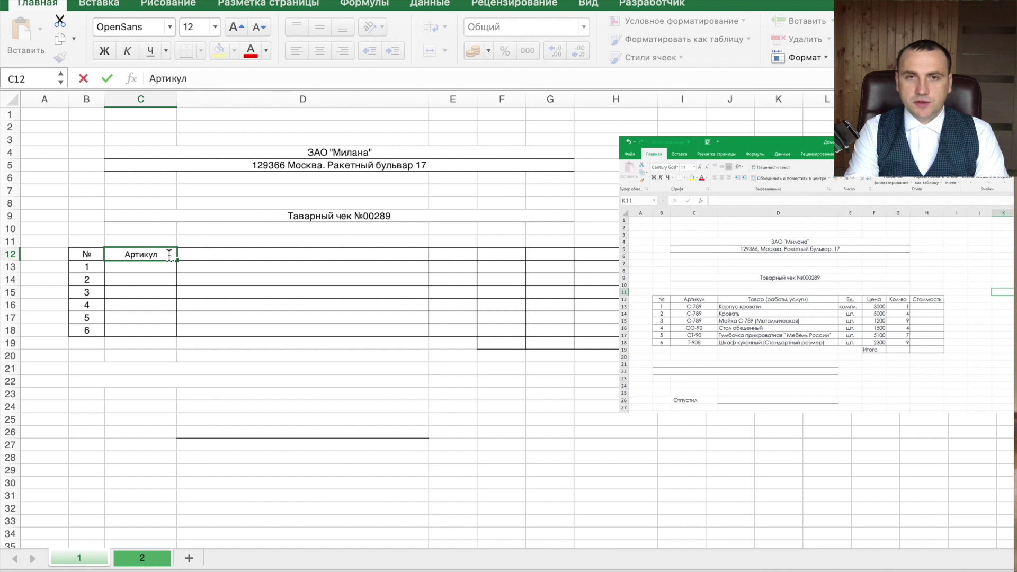
pyautogui.press('Tab')
pyautogui.write('Товар')
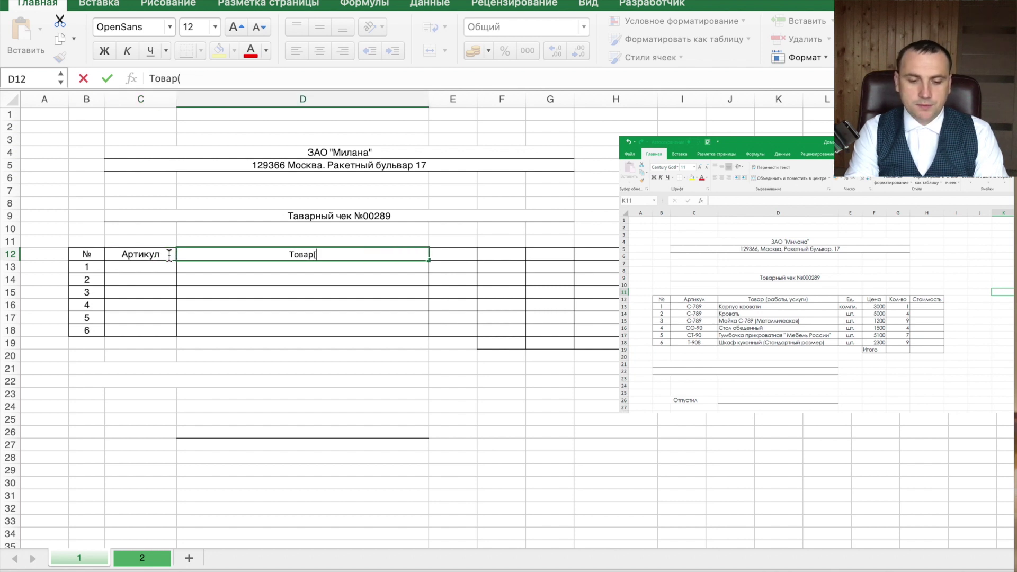
pyautogui.write(' (работы, услуги)')
pyautogui.press('Tab')
pyautogui.write('Ед.')
pyautogui.press('Tab')
pyautogui.write('Цена')
pyautogui.press('Tab')
pyautogui.write('Ко')
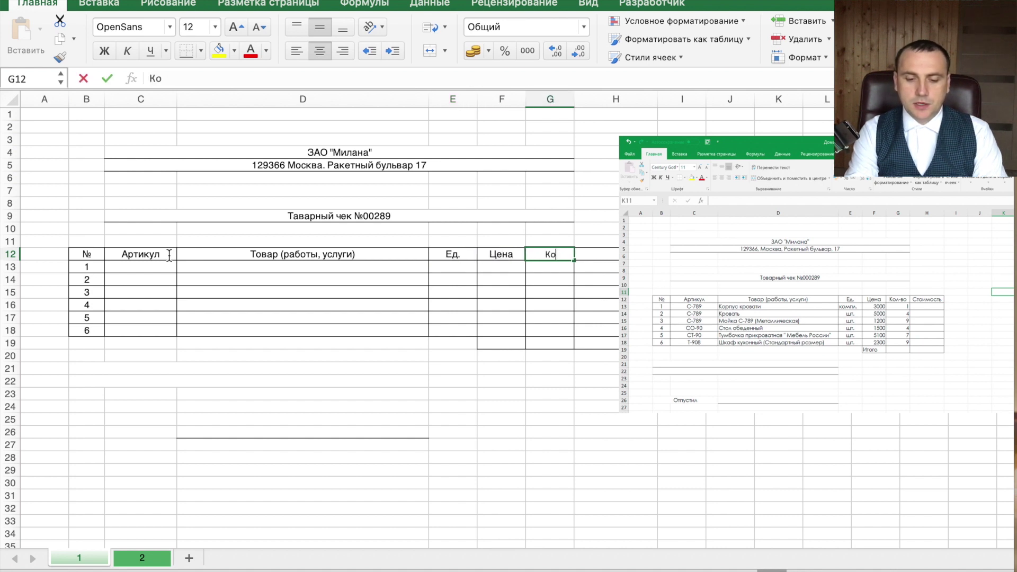
pyautogui.write('л-во')
pyautogui.press('Tab')
pyautogui.write('Стоимость')
pyautogui.press('Return')
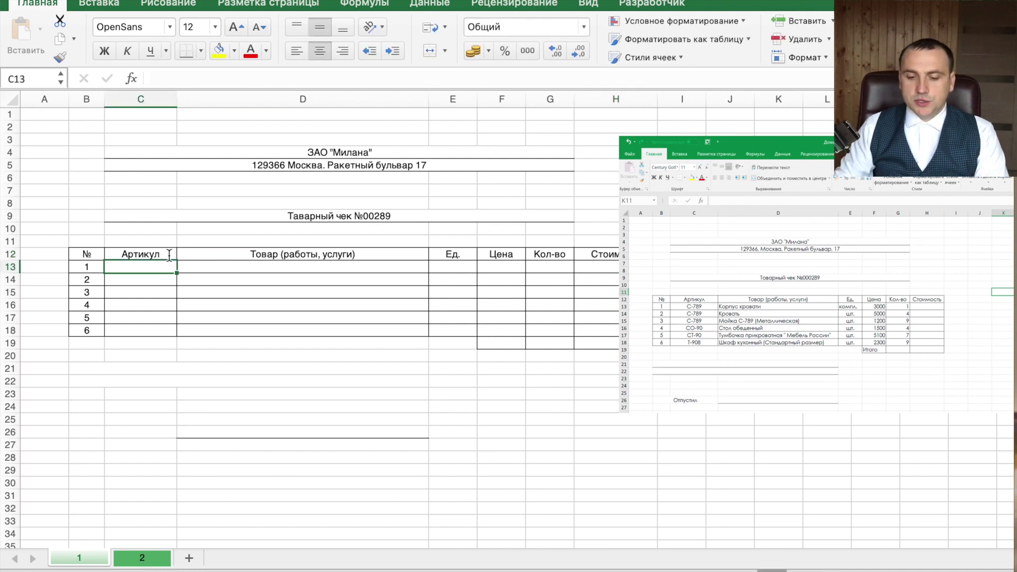
# Step: Enter С-789 in C13 and fill it down through C15
pyautogui.write('С-789')
pyautogui.press('Return')
pyautogui.press('Up')
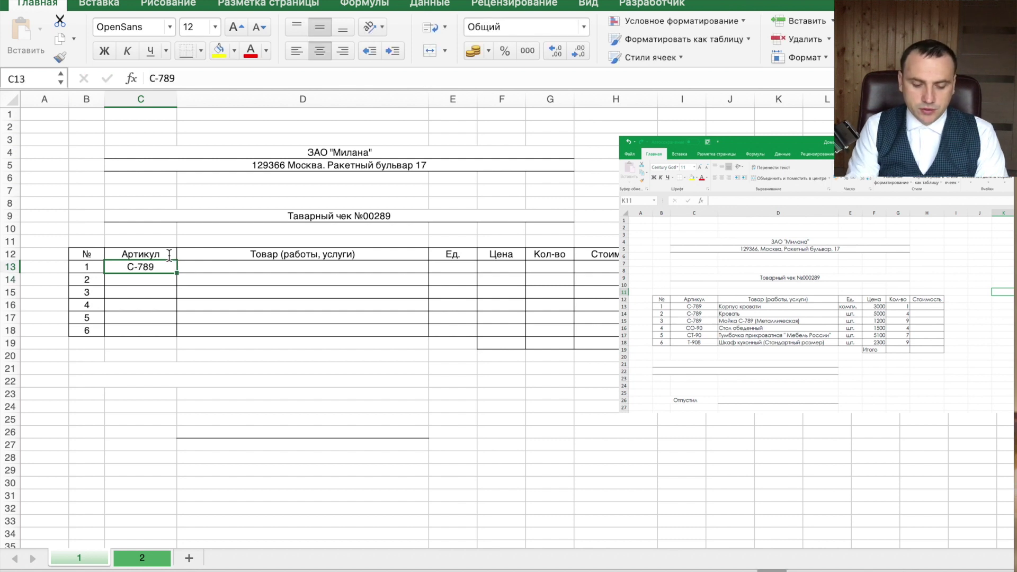
pyautogui.hotkey('shift', 'Down')
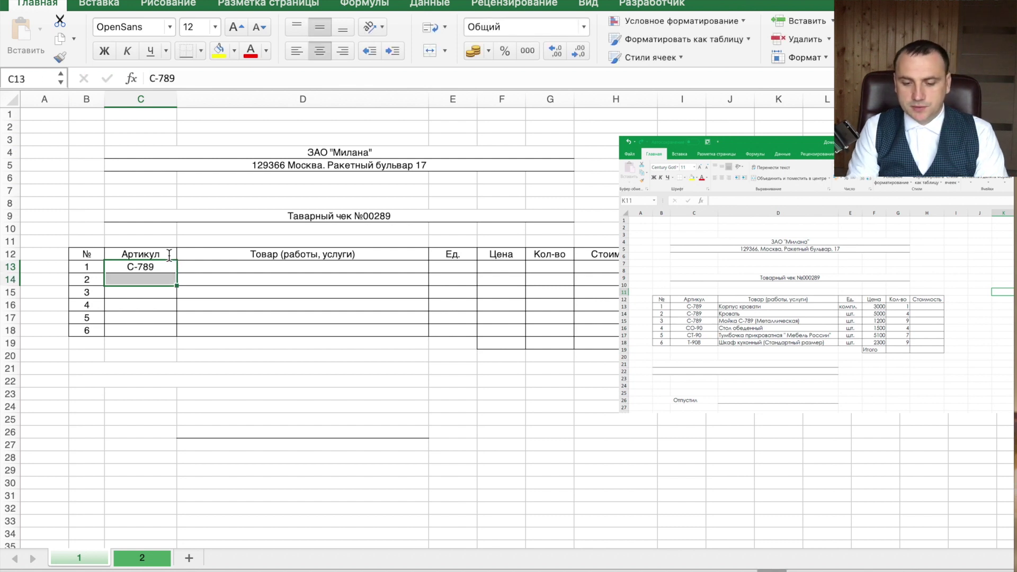
pyautogui.hotkey('shift', 'Down')
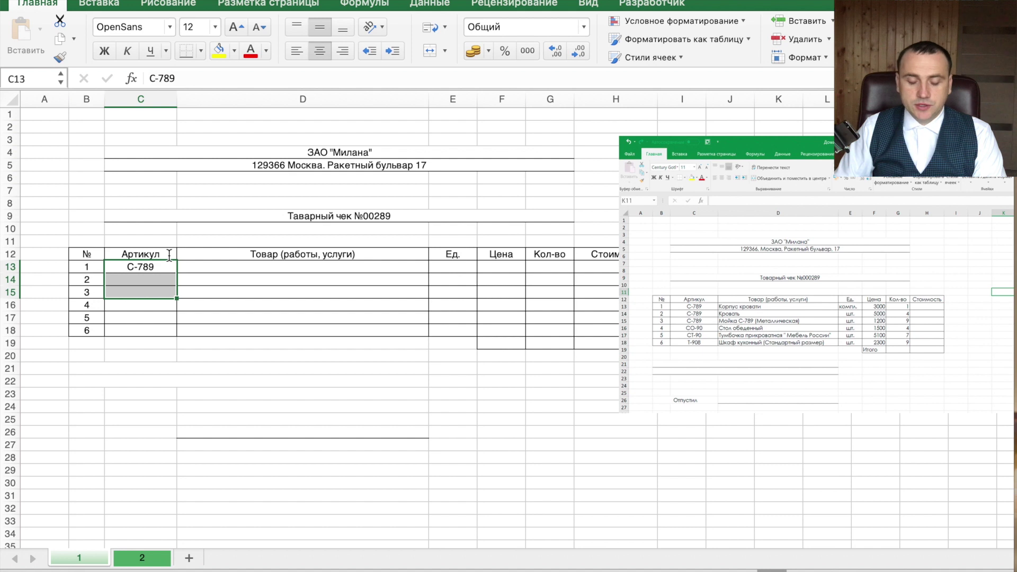
pyautogui.hotkey('ctrl', 'd')
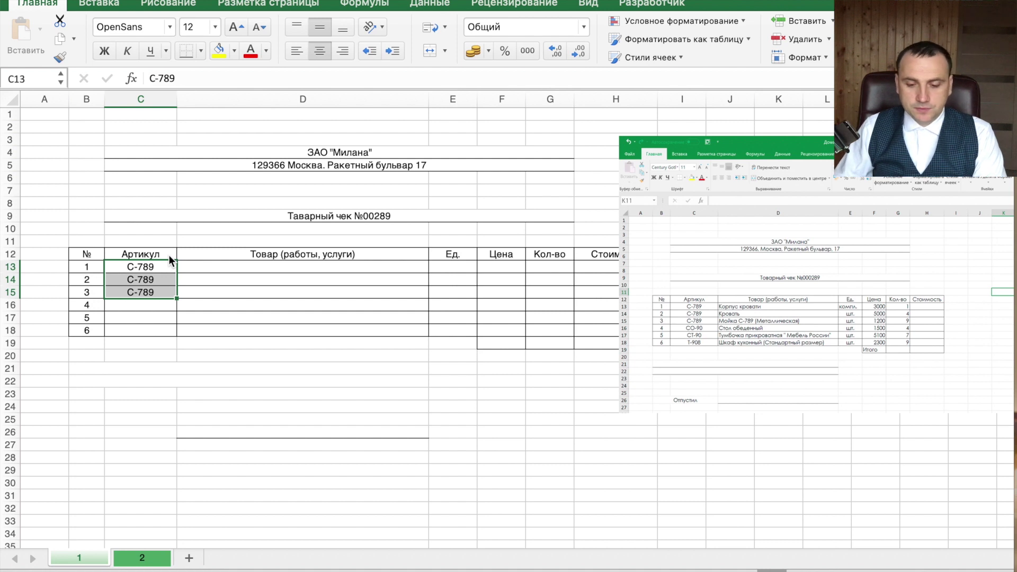
# Step: Enter the article codes CO-90, Ст-90 and Т-908 in C16:C18
pyautogui.click(134, 310)
pyautogui.write('CO-90')
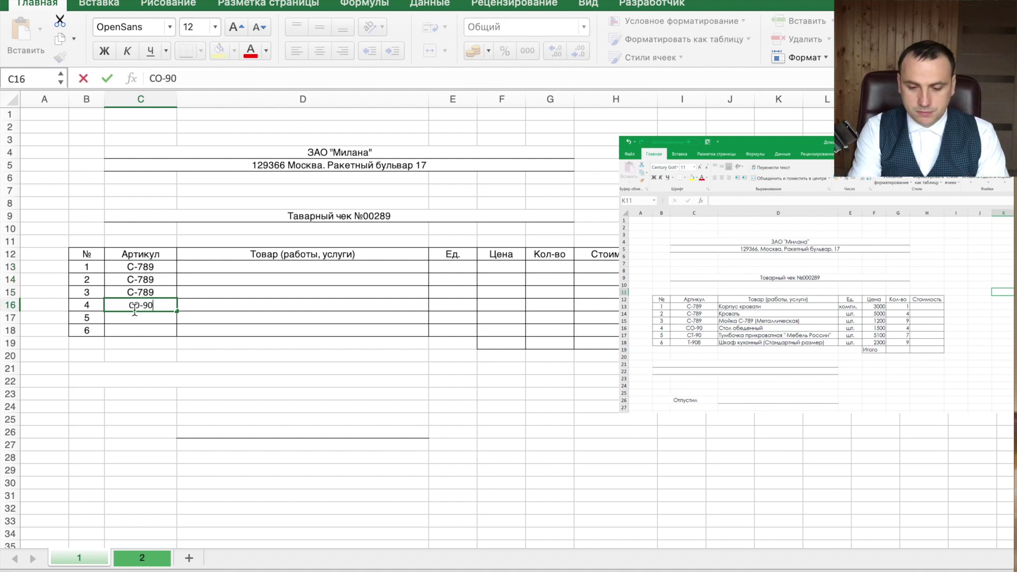
pyautogui.press('Return')
pyautogui.write('Ст-90')
pyautogui.press('Return')
pyautogui.write('Т')
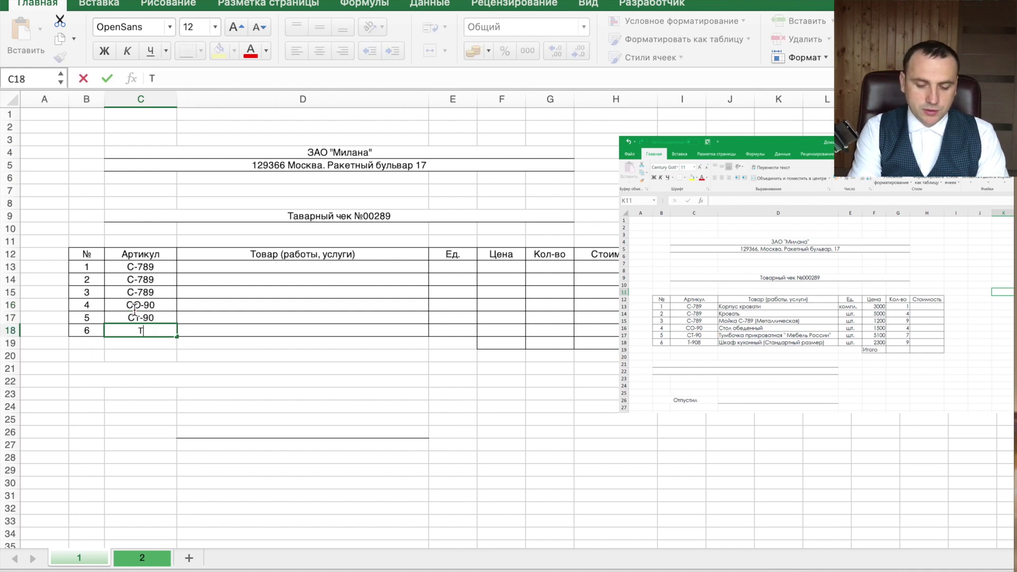
pyautogui.write('-908')
pyautogui.press('Return')
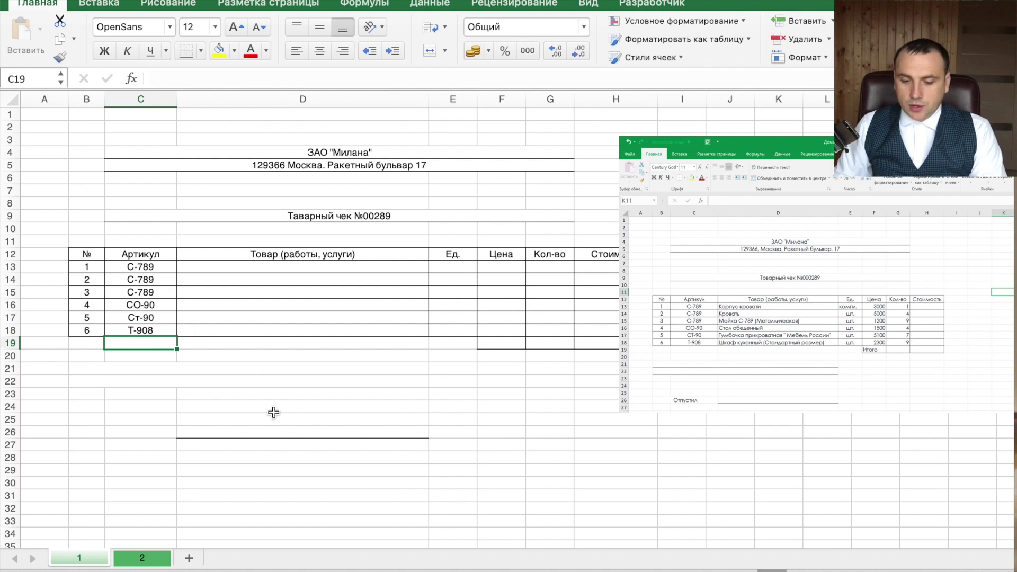
# Step: Enter the label Отпустил in cell C26 beside the signature line
pyautogui.click(148, 431)
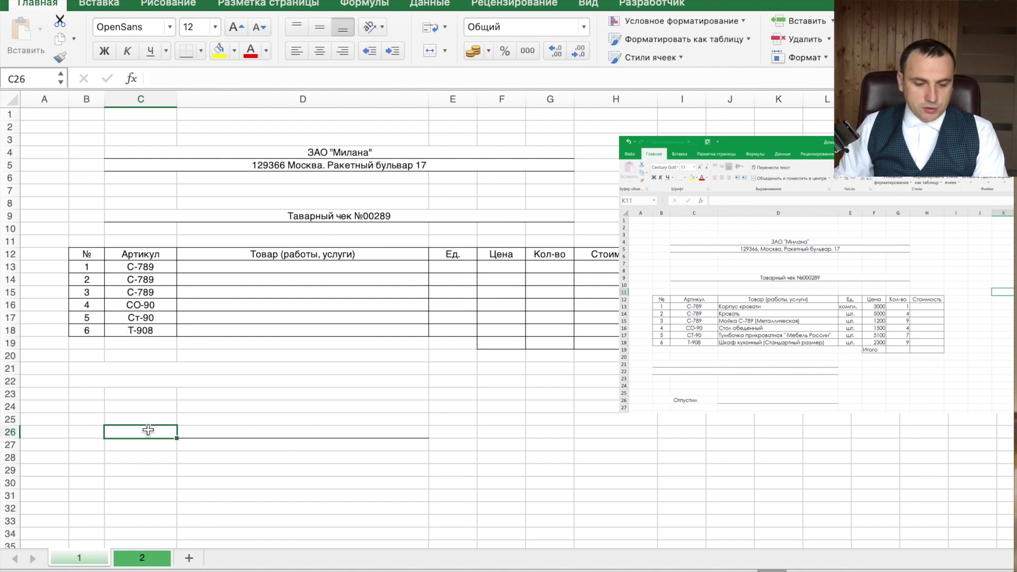
pyautogui.write('Отпу')
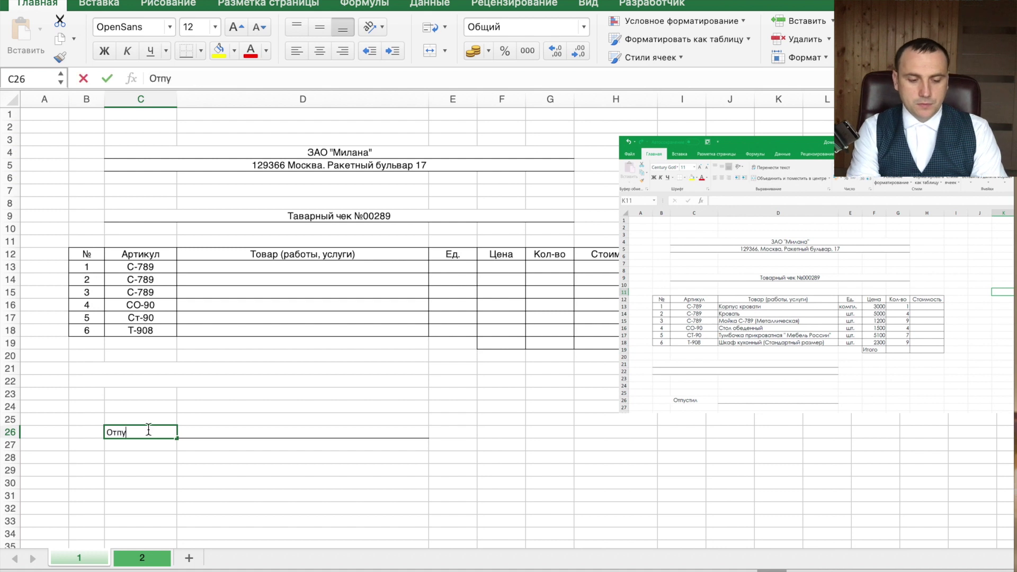
pyautogui.write('стил')
pyautogui.press('Return')
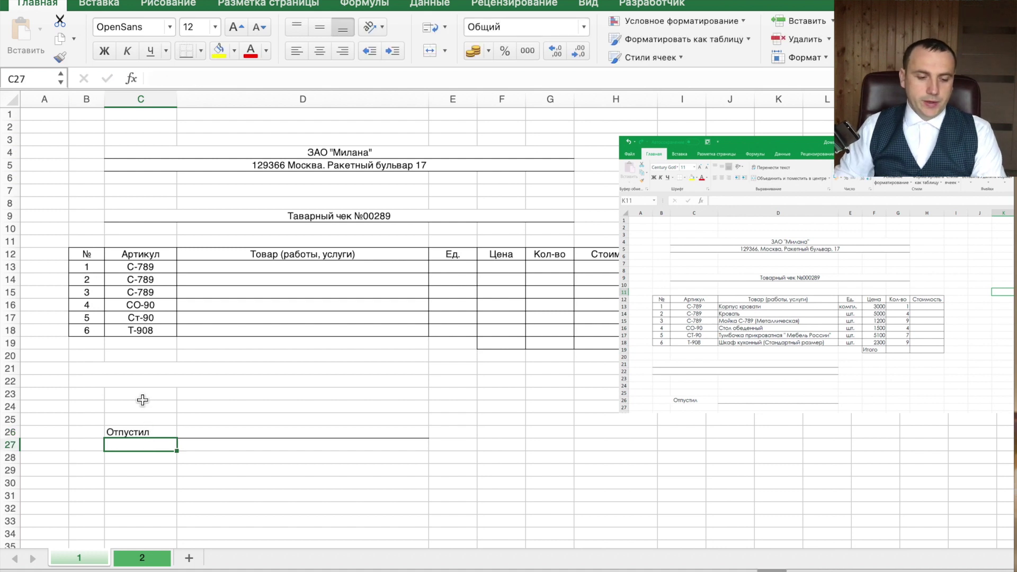
# Step: Copy the underlined blank line from merged B21:D21 down into row 22
pyautogui.click(121, 371)
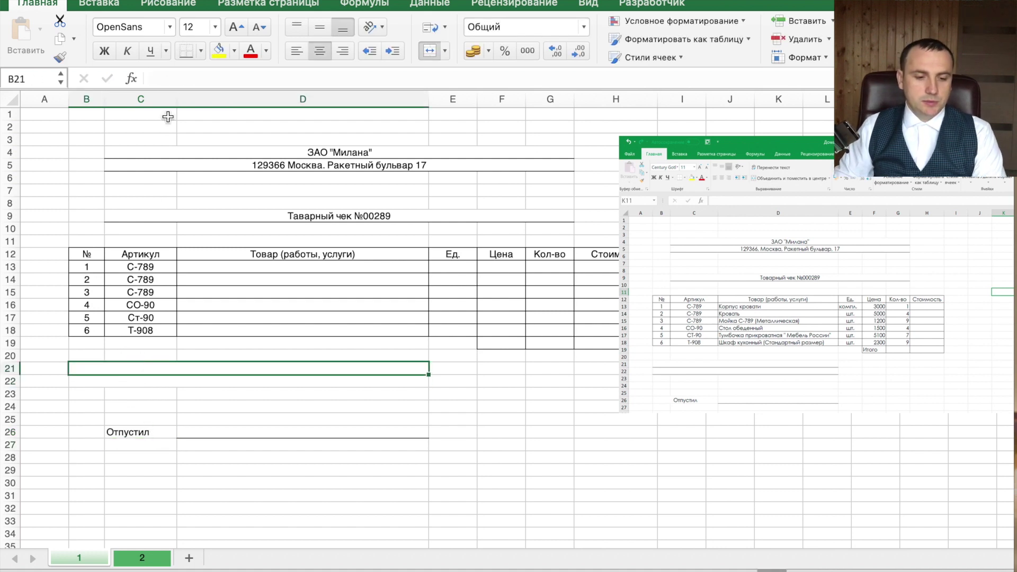
pyautogui.moveTo(428, 374); pyautogui.dragTo(418, 384)
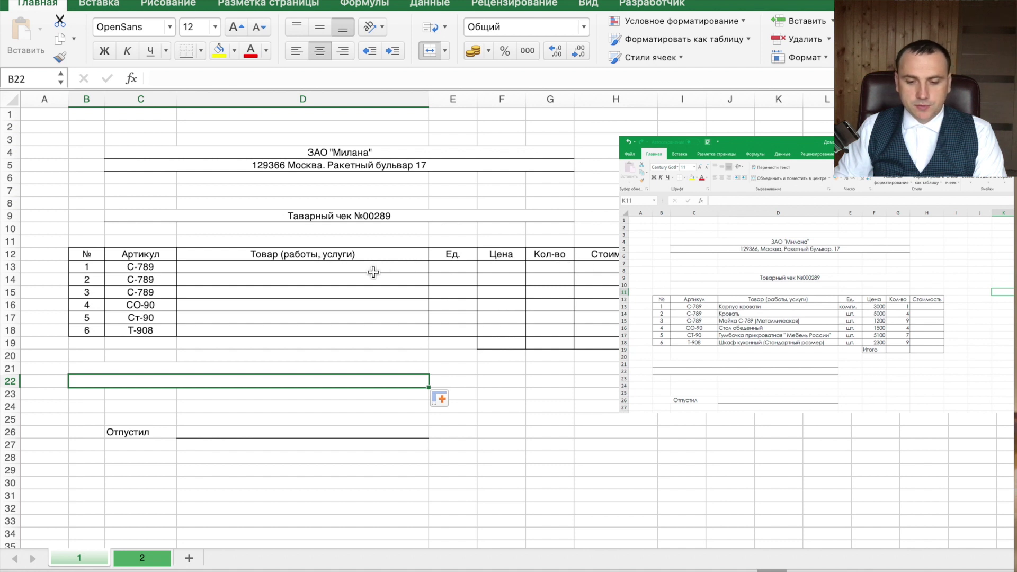
pyautogui.click(322, 271)
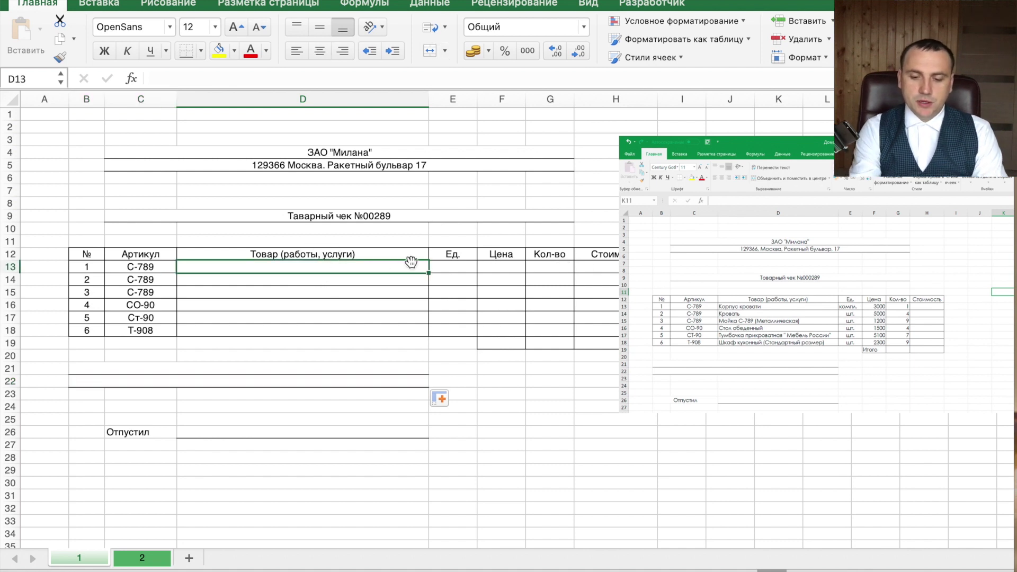
# Step: Type Корпус кровати, Кровать, Мойка металическая, Стол обеденный, Тумбочка прикроватная, Шкаф кухонный into D13:D18
pyautogui.write('Корпу')
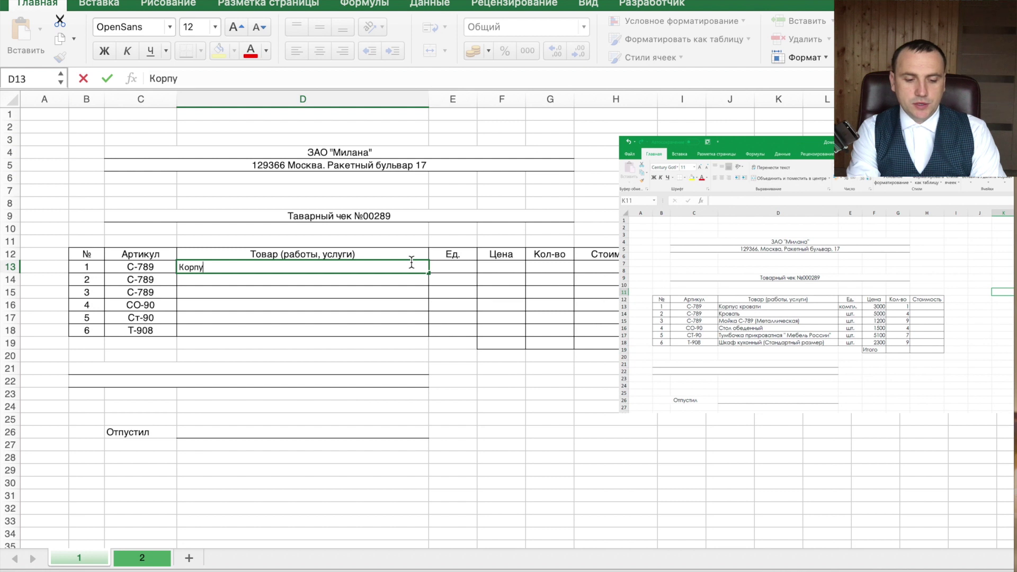
pyautogui.write('с Кр')
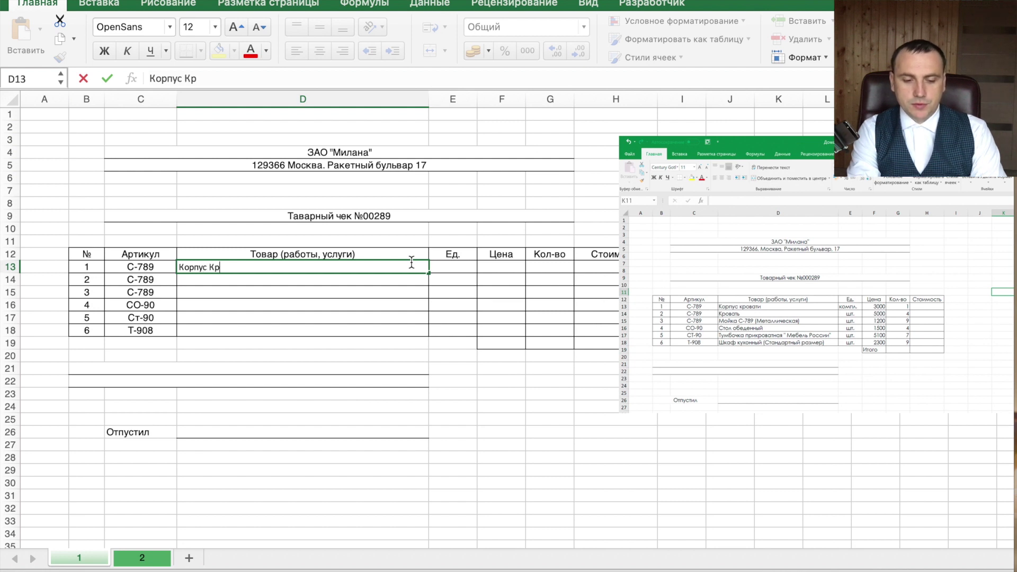
pyautogui.write('оваи')
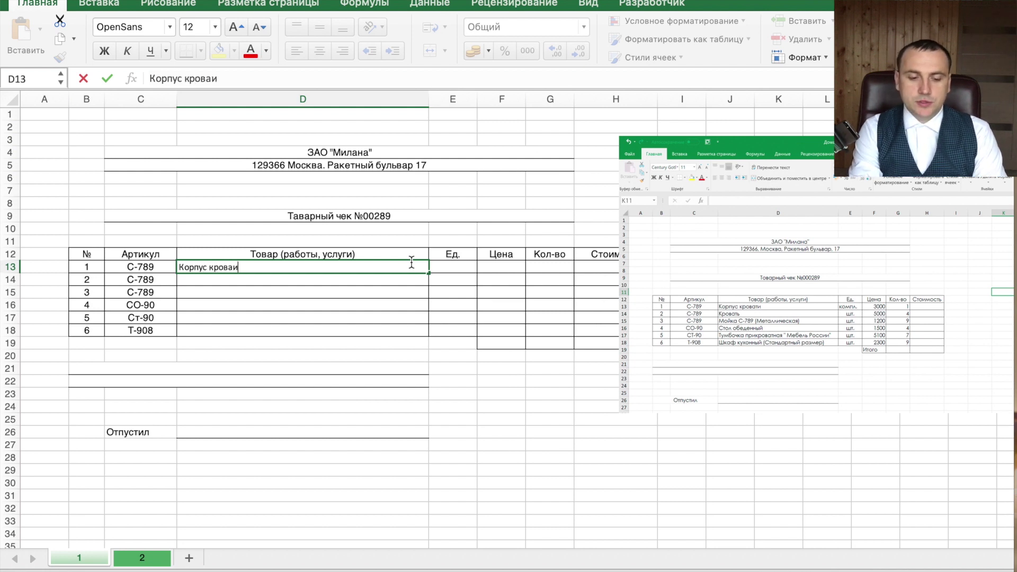
pyautogui.press('Return')
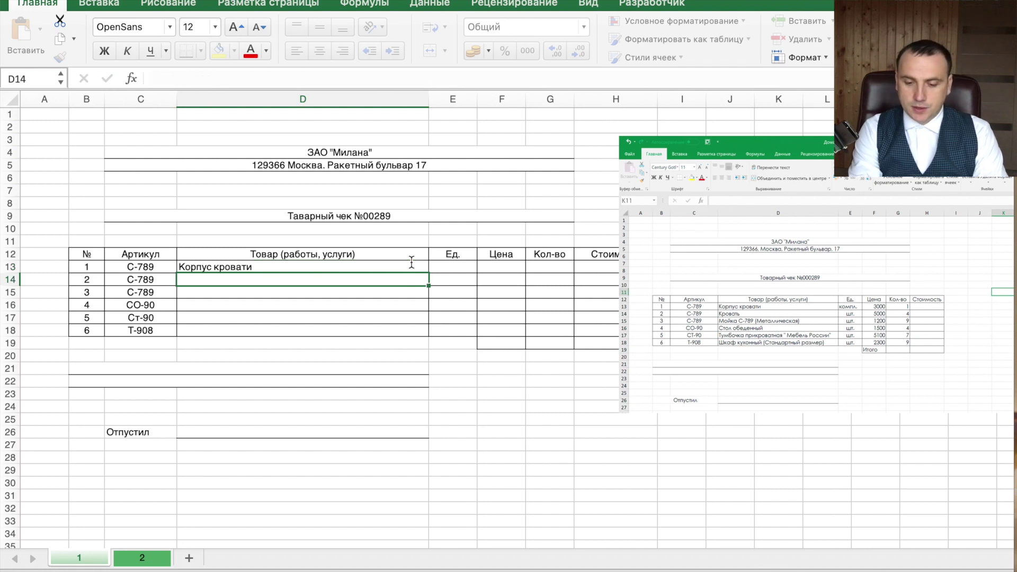
pyautogui.write('Кровать')
pyautogui.press('Return')
pyautogui.write('Мойка=')
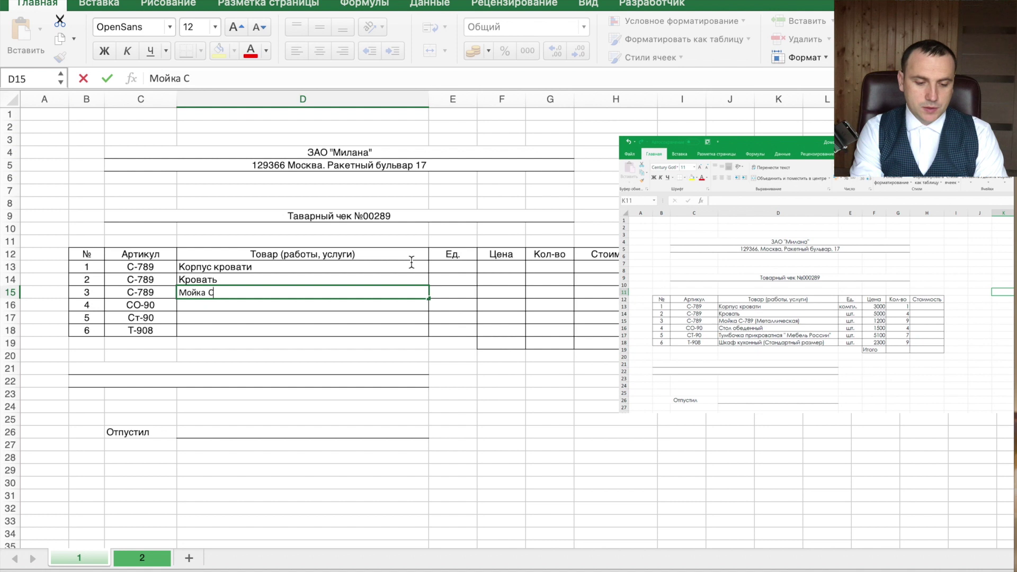
pyautogui.write('789 (металическая')
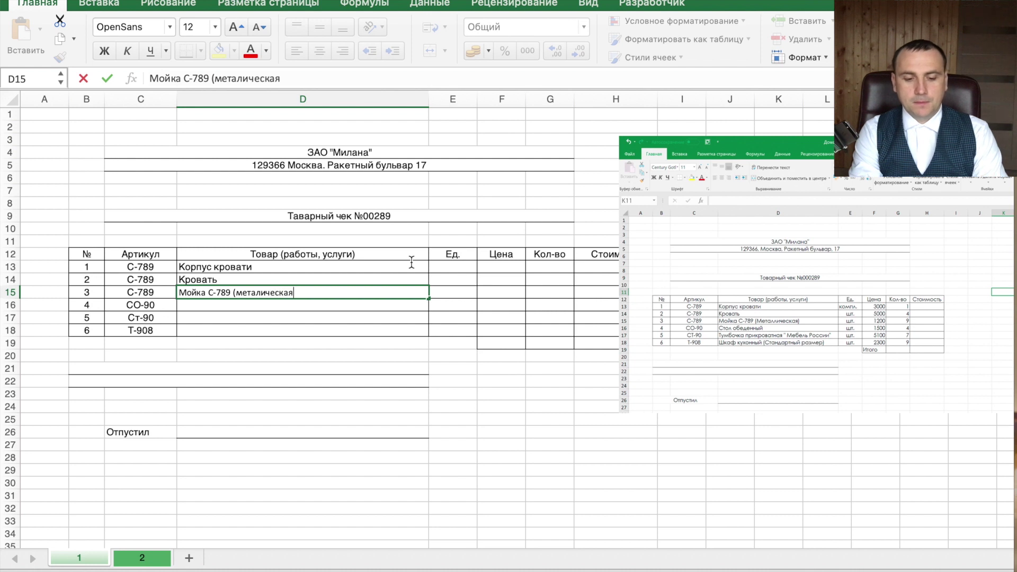
pyautogui.press('Return')
pyautogui.write('Стол ')
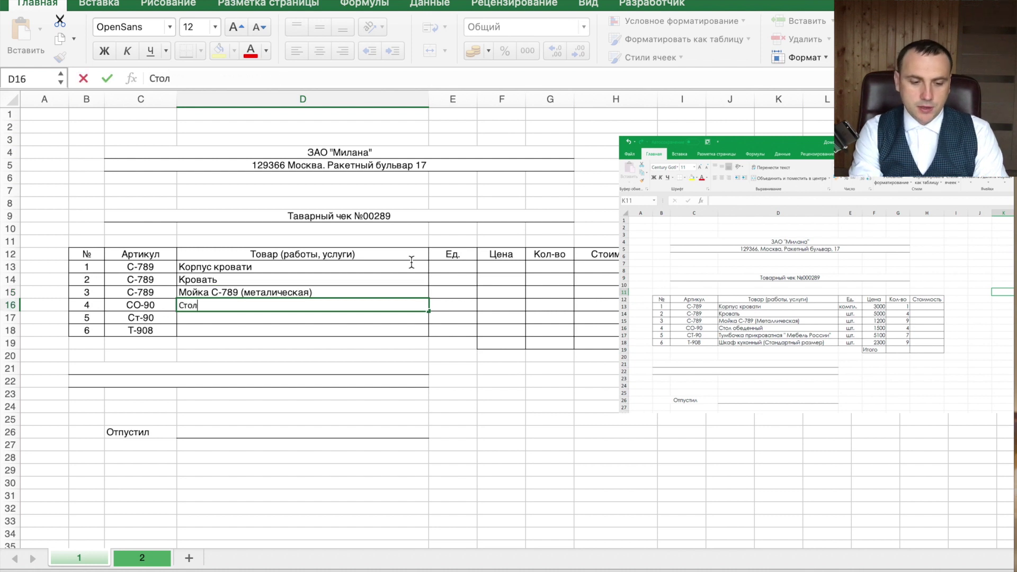
pyautogui.write('обеденный')
pyautogui.press('Return')
pyautogui.write('Тумбочка прикроватная "')
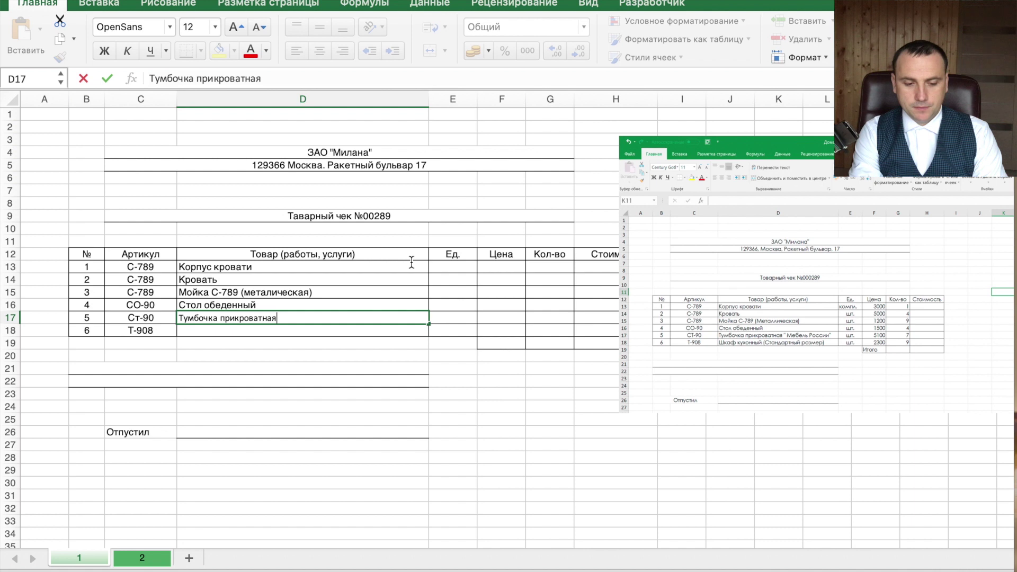
pyautogui.write('Мебель Россия')
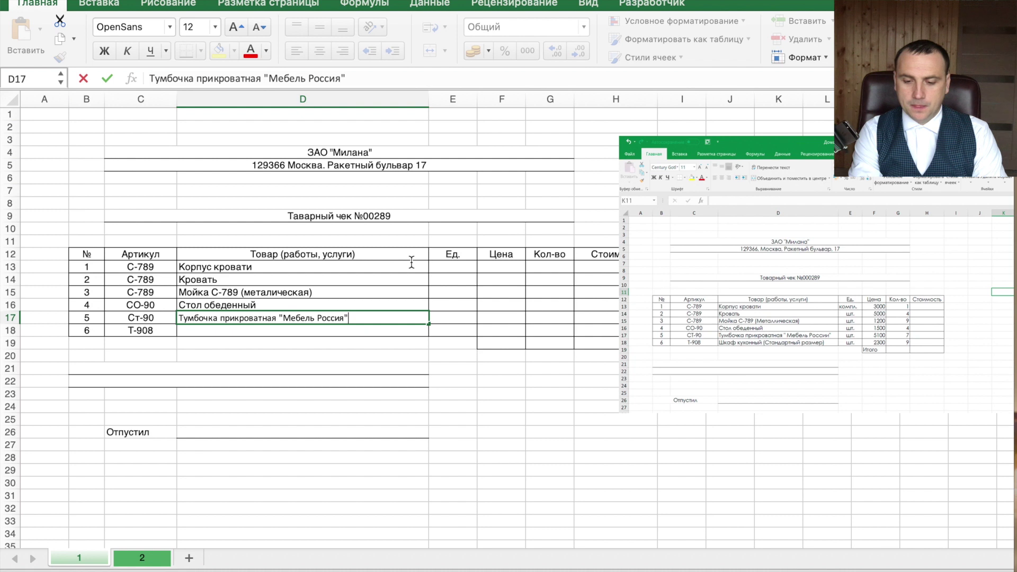
pyautogui.press('Return')
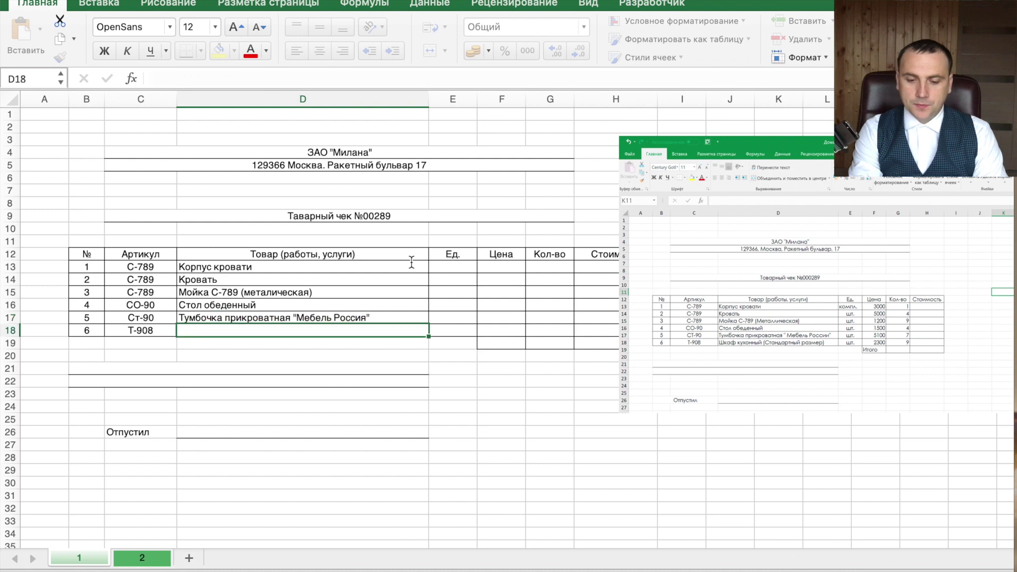
pyautogui.write('Шкаф')
pyautogui.write('уход')
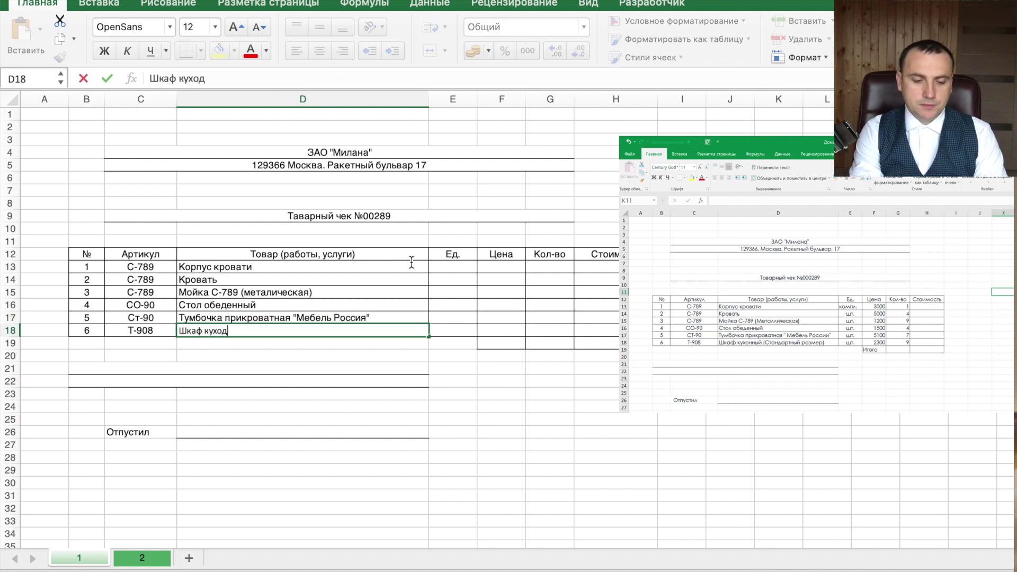
pyautogui.write('ый')
pyautogui.write('Стандартный размер')
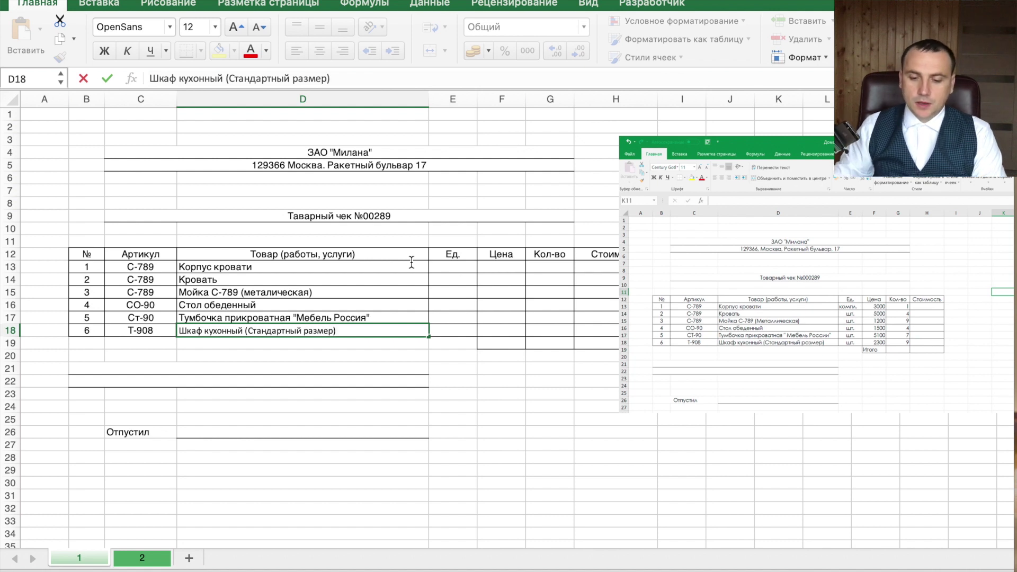
# Step: Enter компл. in E13 and шт. in E14
pyautogui.click(456, 264)
pyautogui.write('компл.')
pyautogui.press('Return')
pyautogui.write('шт')
pyautogui.press('Return')
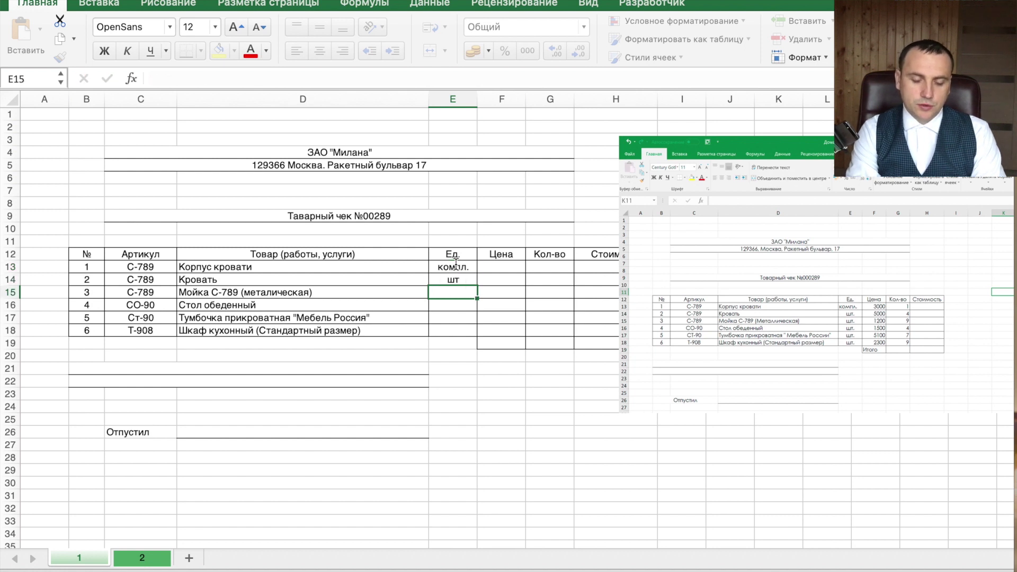
pyautogui.press('Up')
pyautogui.hotkey('shift', 'Down')
# Step: Fill шт. down through E18, undoing an accidental fill into the price and quantity columns
pyautogui.hotkey('shift', 'Down')
pyautogui.hotkey('shift', 'Down')
pyautogui.hotkey('shift', 'Up')
pyautogui.hotkey('shift', 'Up')
pyautogui.hotkey('shift', 'Up')
pyautogui.press('F2')
pyautogui.write('.')
pyautogui.press('Return')
pyautogui.press('Up')
pyautogui.hotkey('shift', 'Down')
pyautogui.hotkey('shift', 'Down')
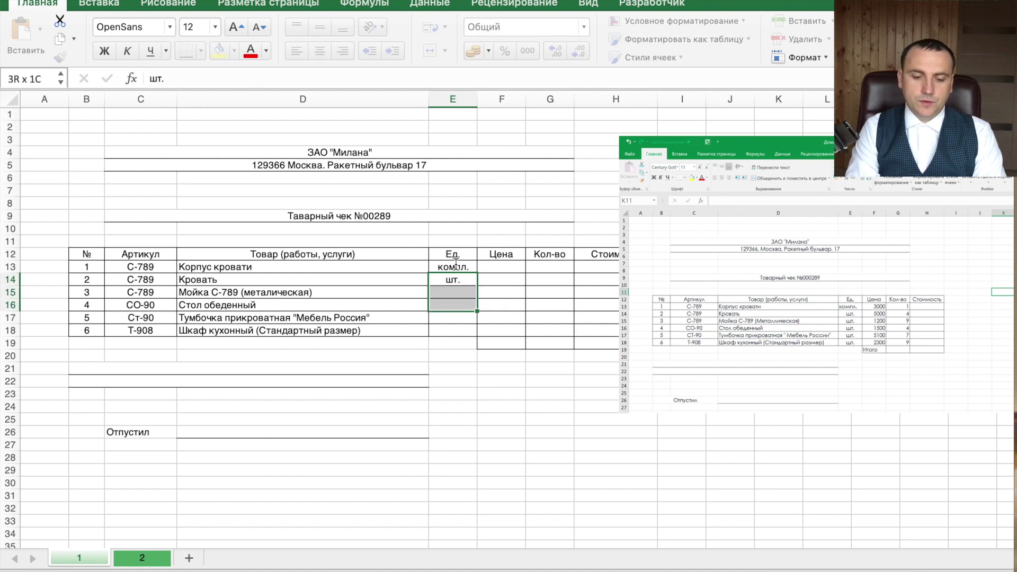
pyautogui.hotkey('shift', 'Down')
pyautogui.hotkey('shift', 'Down')
pyautogui.hotkey('ctrl', 'd')
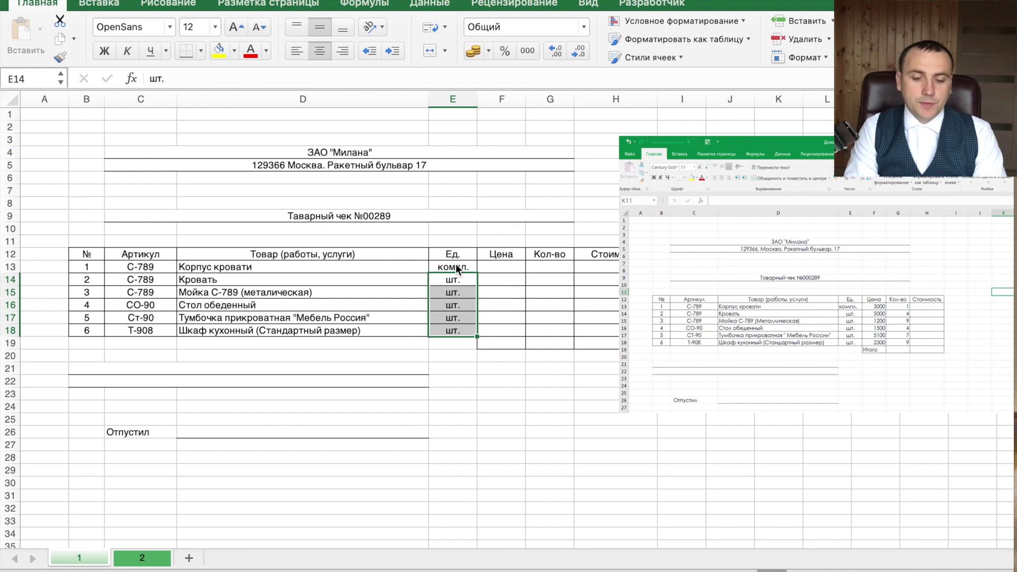
pyautogui.hotkey('shift', 'Right')
pyautogui.hotkey('shift', 'Right')
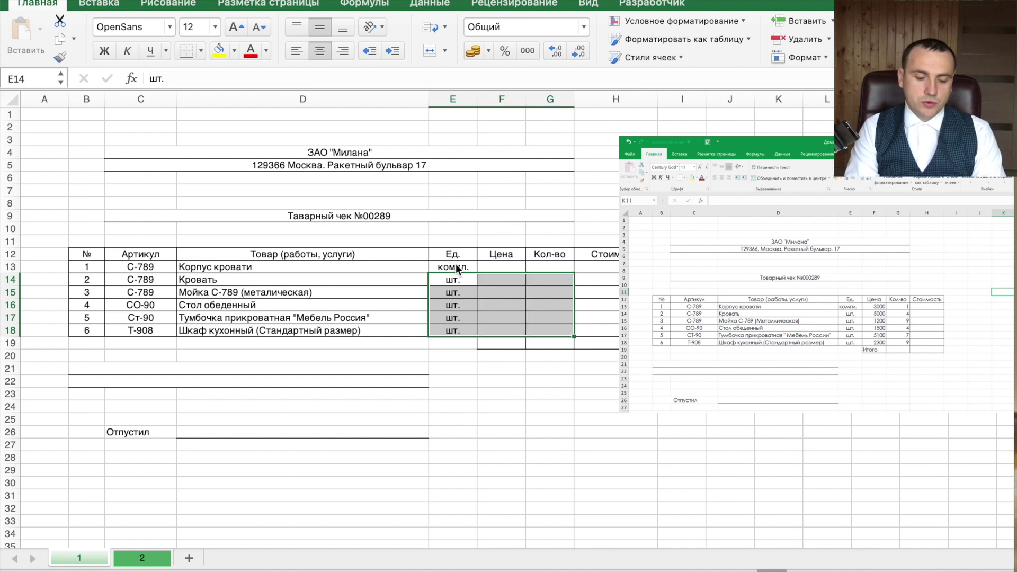
pyautogui.hotkey('ctrl', 'r')
pyautogui.hotkey('ctrl', 'z')
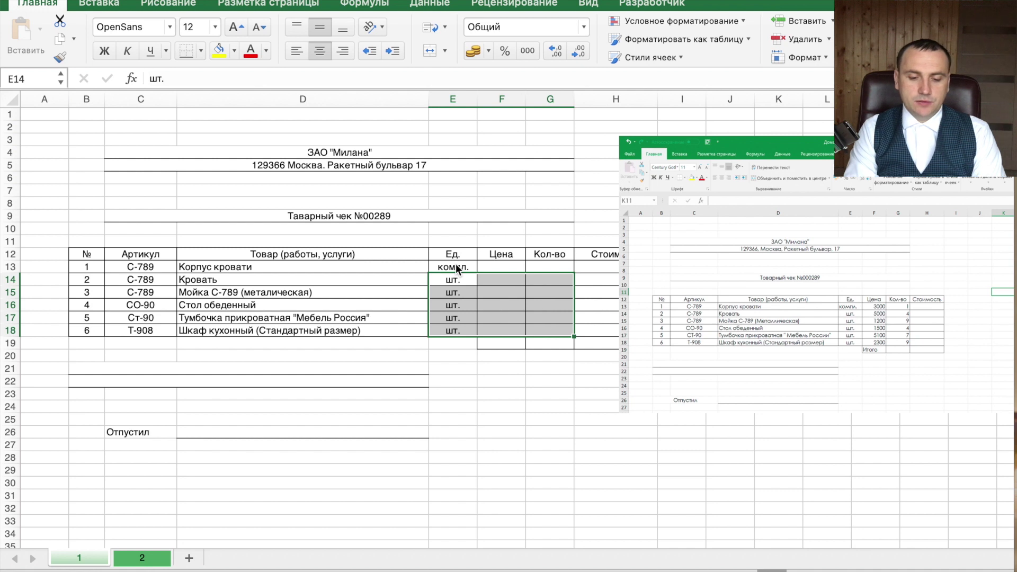
# Step: Enter the prices 3000, 5000, 1200 and 1500 in F13:F16
pyautogui.press('Left')
pyautogui.press('Right')
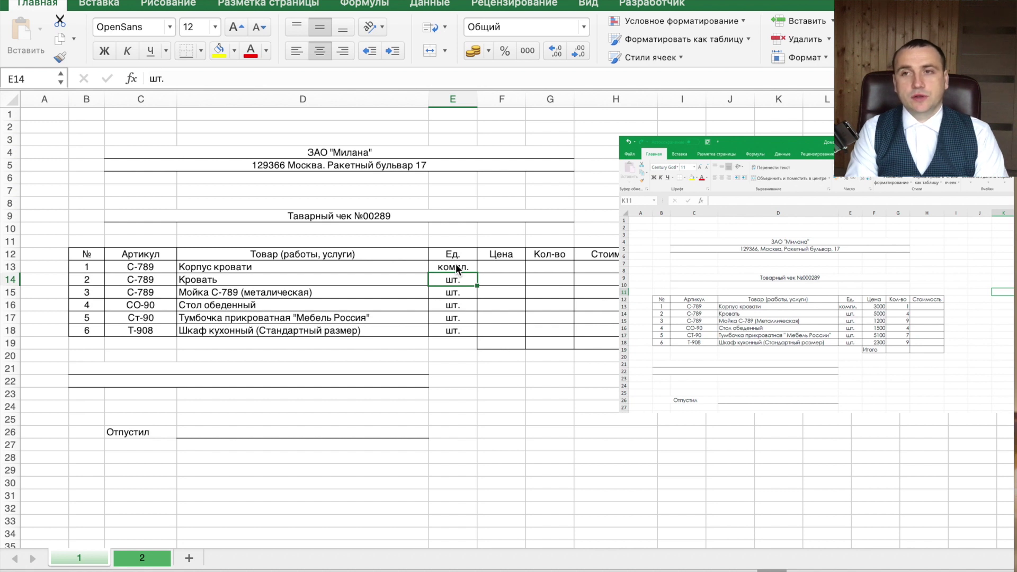
pyautogui.press('Right')
pyautogui.press('Up')
pyautogui.write('3000')
pyautogui.press('Return')
pyautogui.write('5000')
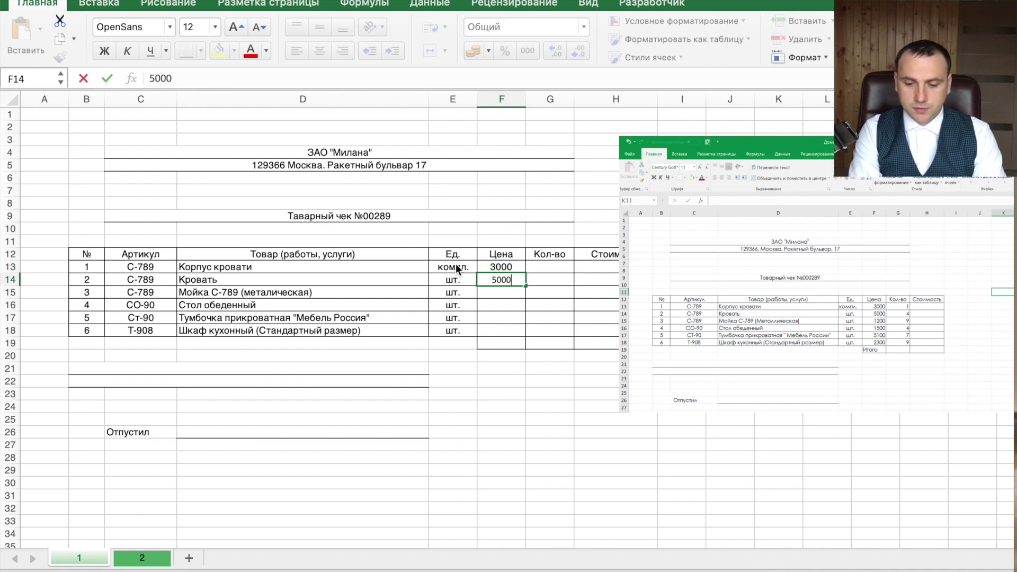
pyautogui.press('Return')
pyautogui.write('1200')
pyautogui.press('Return')
pyautogui.write('1500')
pyautogui.press('Return')
# Step: Enter prices 5100 and 2300 in F17:F18 and label F19 Итого
pyautogui.write('4100')
pyautogui.press('BackSpace')
pyautogui.press('BackSpace')
pyautogui.press('BackSpace')
pyautogui.press('BackSpace')
pyautogui.write('51')
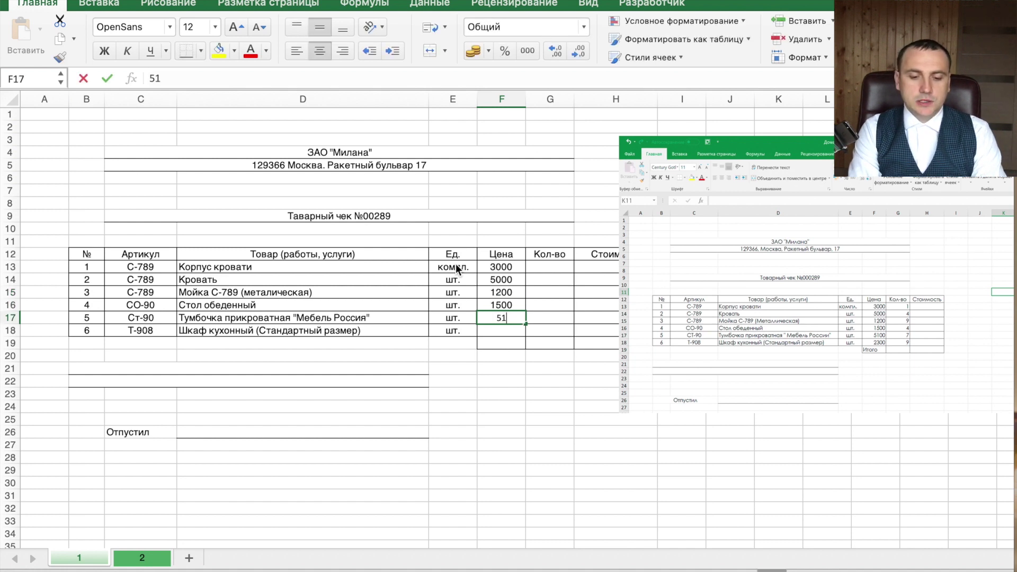
pyautogui.write('00')
pyautogui.press('Return')
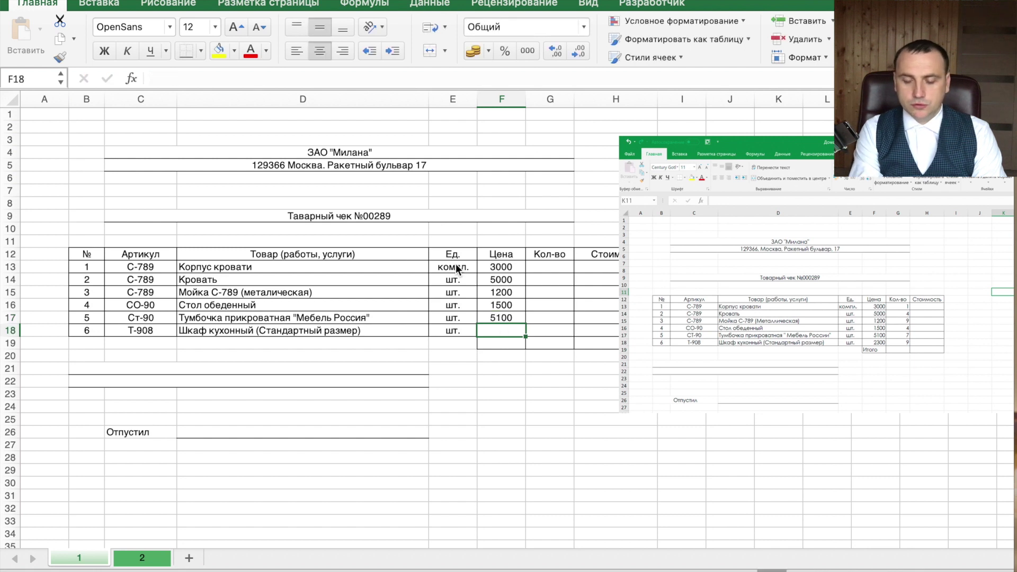
pyautogui.write('23000')
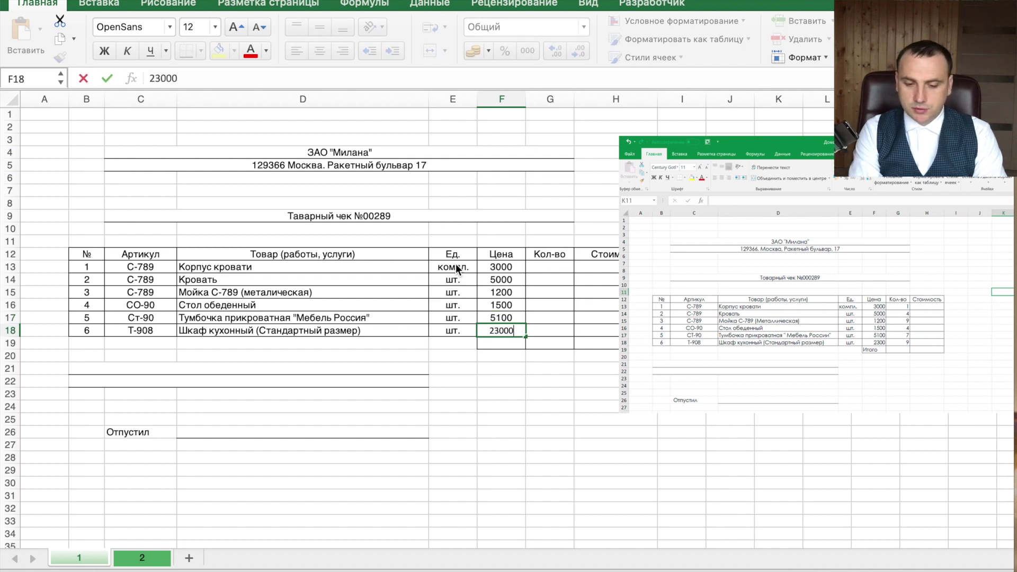
pyautogui.press('BackSpace')
pyautogui.press('Return')
pyautogui.write('Итого')
pyautogui.press('Tab')
pyautogui.press('Up')
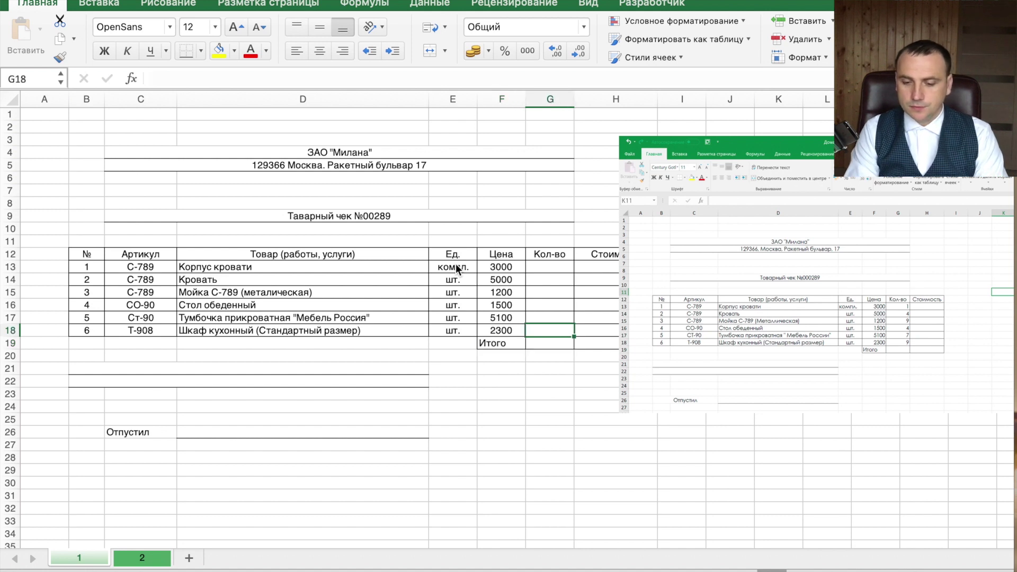
pyautogui.press('Up')
pyautogui.press('Up')
pyautogui.press('Up')
pyautogui.press('Up')
pyautogui.press('Up')
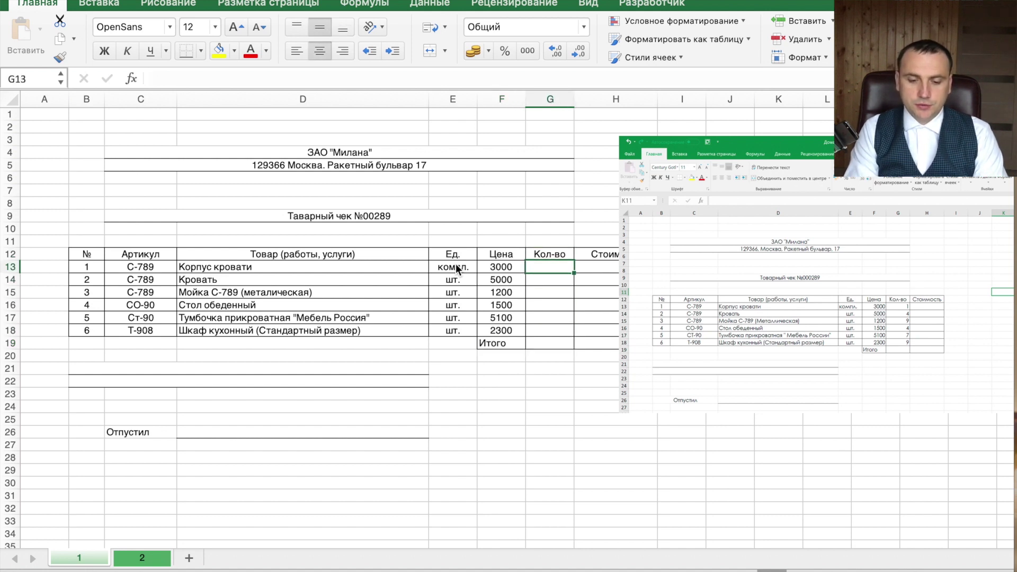
# Step: Enter the quantities 1, 4, 9, 4, 7 and 9 in G13:G18
pyautogui.write('1')
pyautogui.press('Return')
pyautogui.write('4')
pyautogui.press('Return')
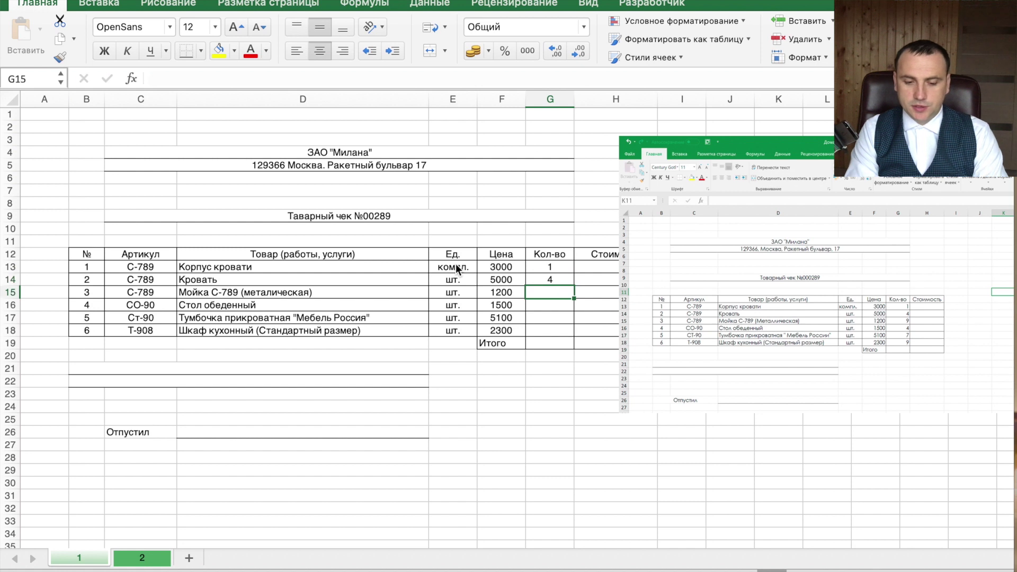
pyautogui.write('9')
pyautogui.press('Return')
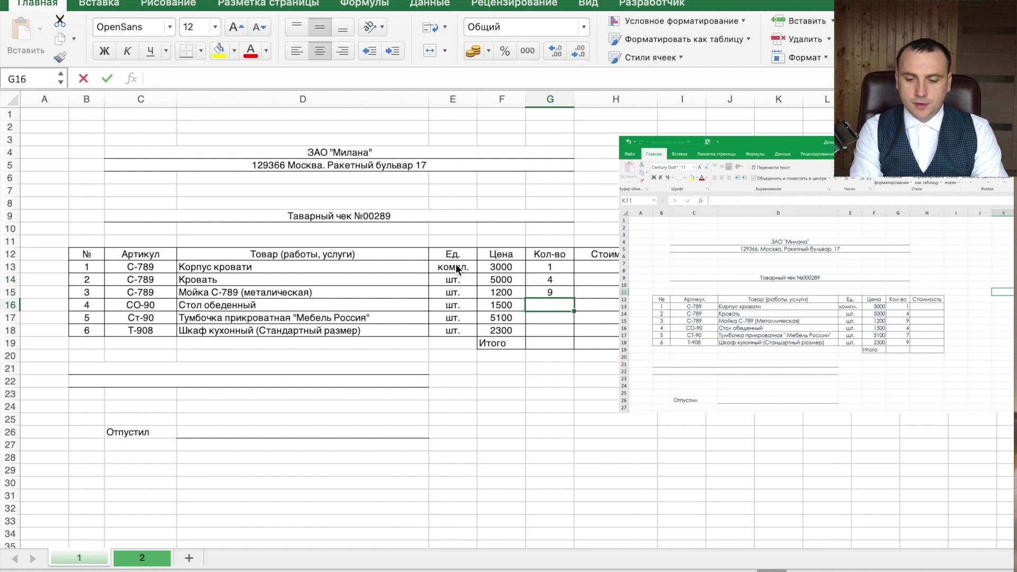
pyautogui.write('4')
pyautogui.press('Return')
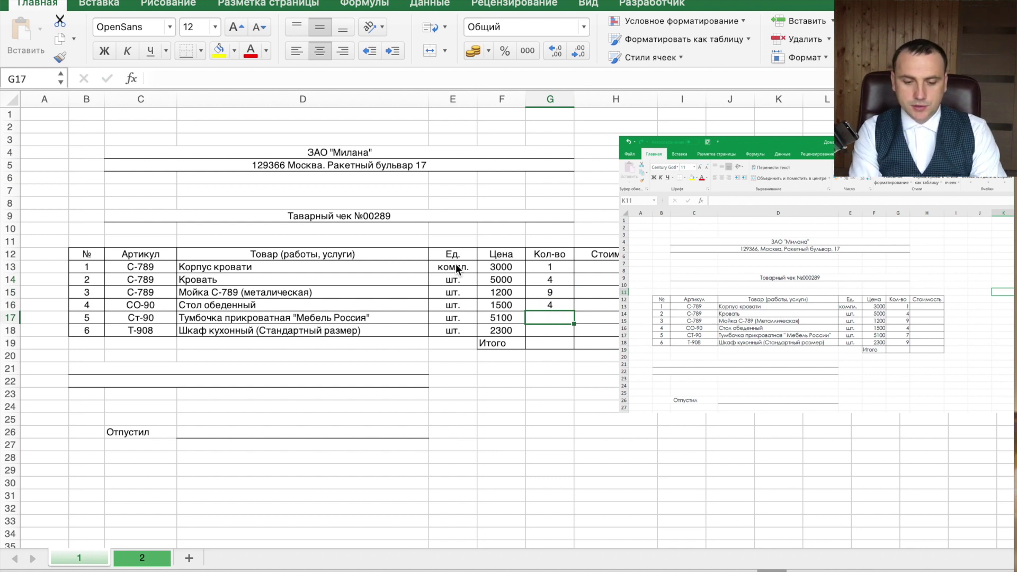
pyautogui.write('7')
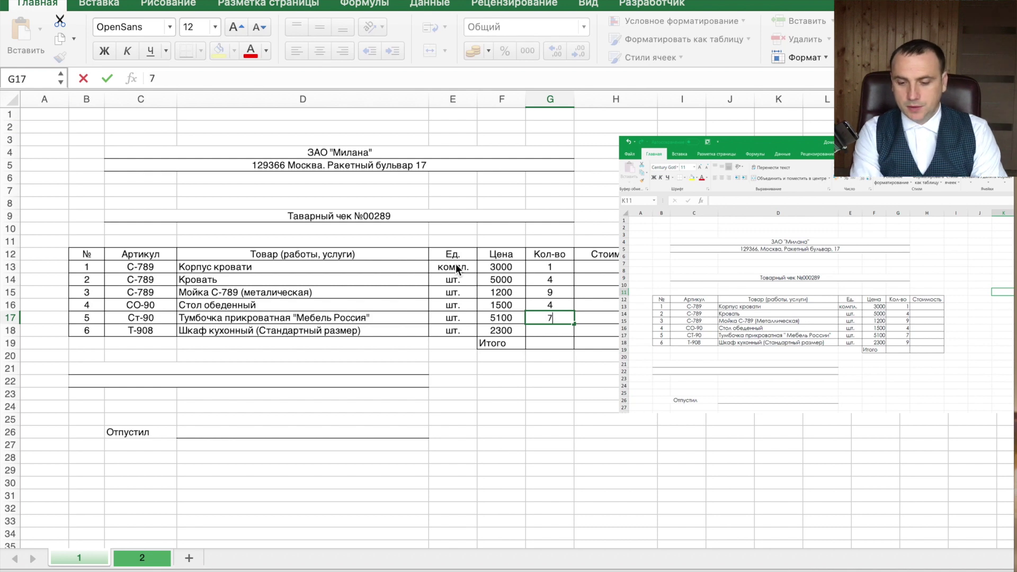
pyautogui.press('Return')
pyautogui.write('9')
# Step: Delete the reference receipt picture and check the sheet in print preview without printing
pyautogui.click(880, 275)
pyautogui.press('Delete')
pyautogui.hotkey('ctrl', 'o')
pyautogui.click(755, 367)
pyautogui.hotkey('ctrl', 'p')
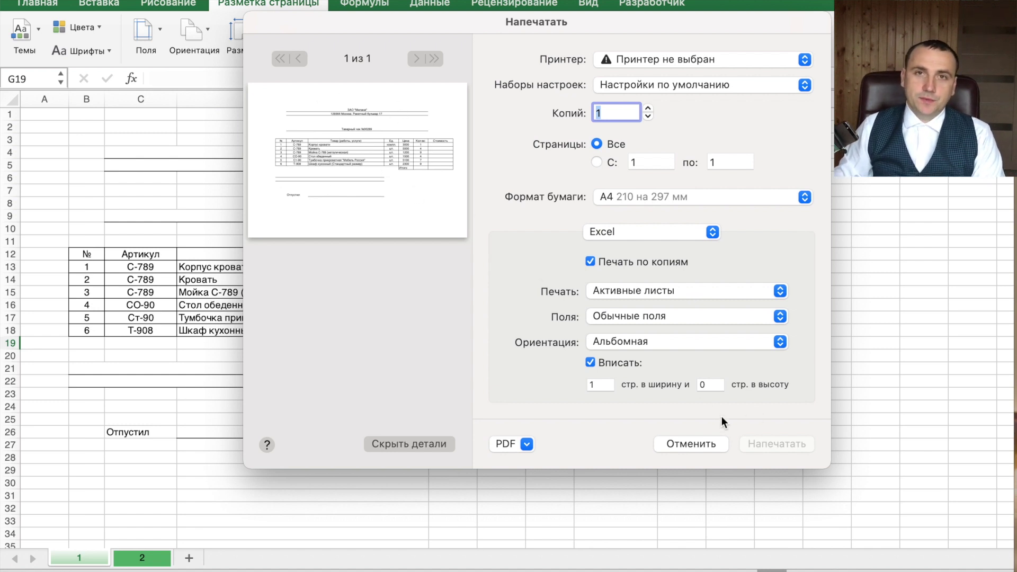
pyautogui.click(691, 445)
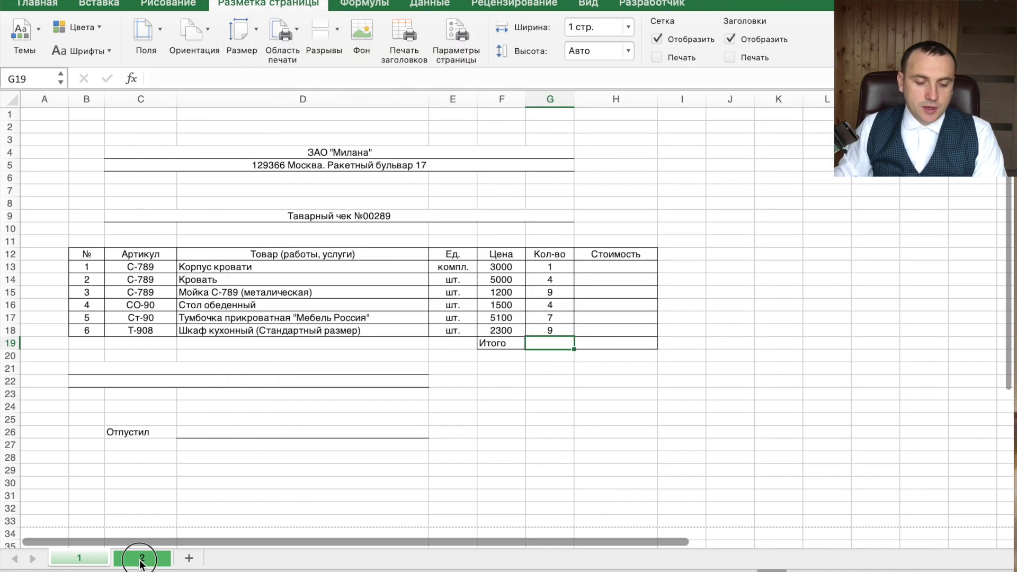
# Step: On sheet 1, move the payroll reference picture aside and widen column B and columns D–H
pyautogui.click(162, 559)
pyautogui.moveTo(468, 210)
pyautogui.mouseDown()
pyautogui.moveTo(549, 211)
pyautogui.moveTo(606, 244)
pyautogui.mouseUp()
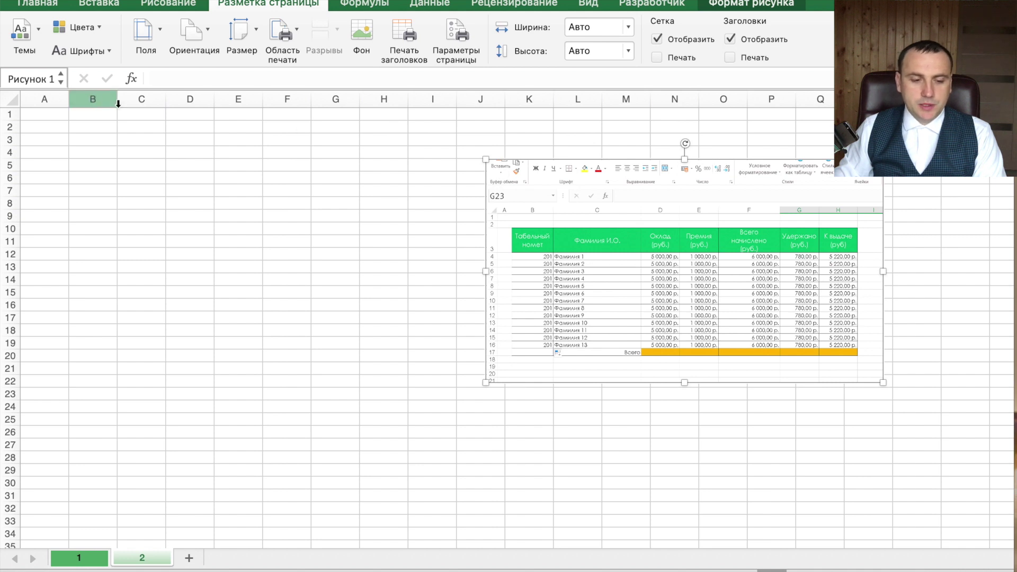
pyautogui.moveTo(121, 102); pyautogui.dragTo(247, 137)
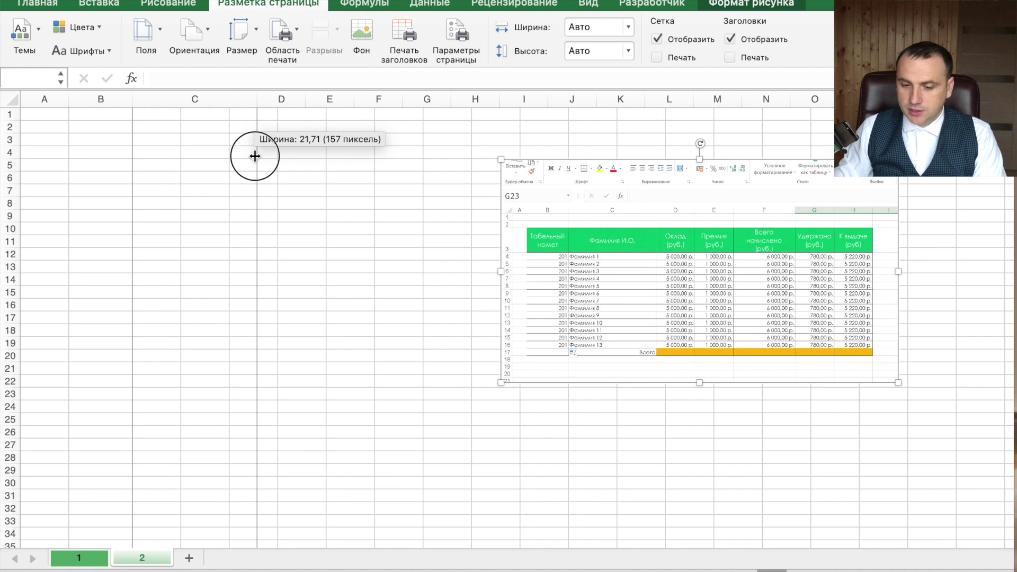
pyautogui.moveTo(259, 155); pyautogui.dragTo(258, 154)
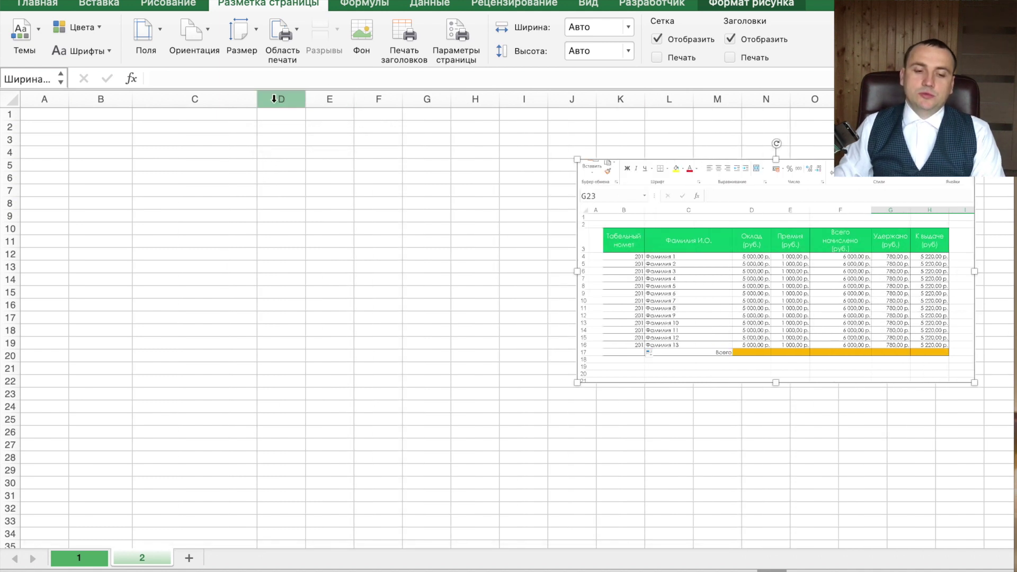
pyautogui.click(274, 99)
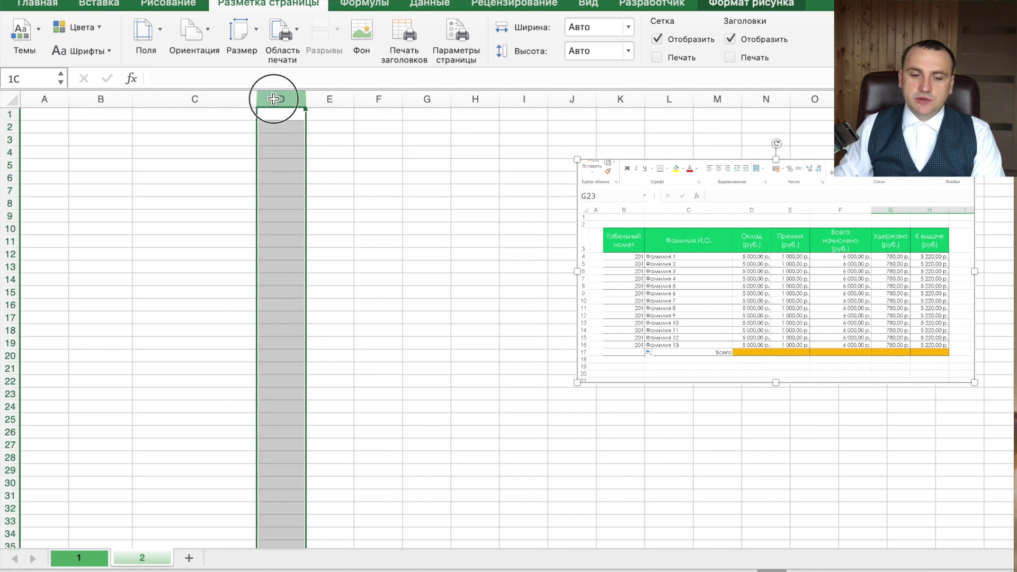
pyautogui.moveTo(274, 98)
pyautogui.mouseDown()
pyautogui.moveTo(475, 112)
pyautogui.moveTo(498, 103)
pyautogui.mouseUp()
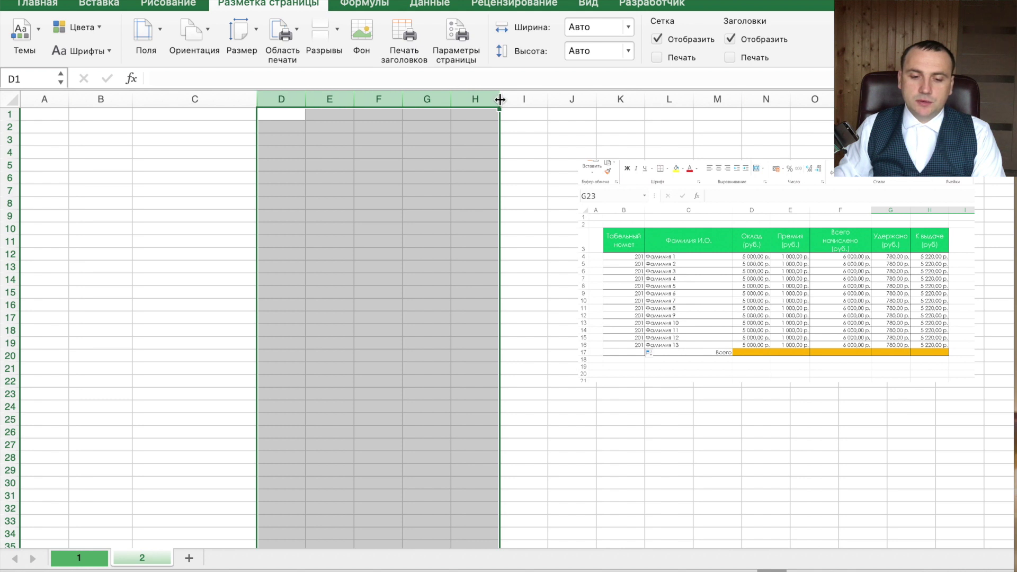
pyautogui.moveTo(500, 99); pyautogui.dragTo(520, 120)
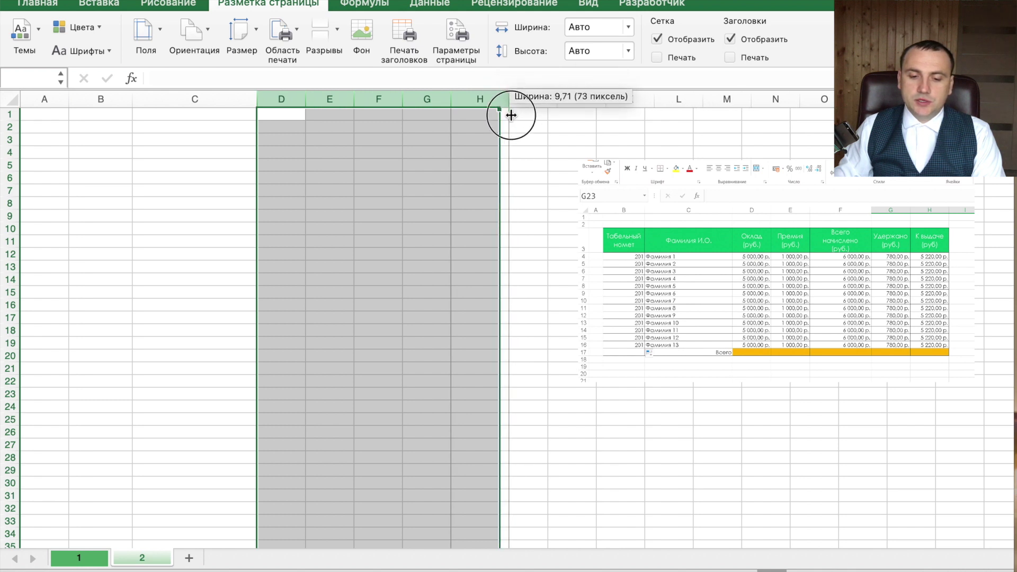
pyautogui.moveTo(857, 209); pyautogui.dragTo(668, 200)
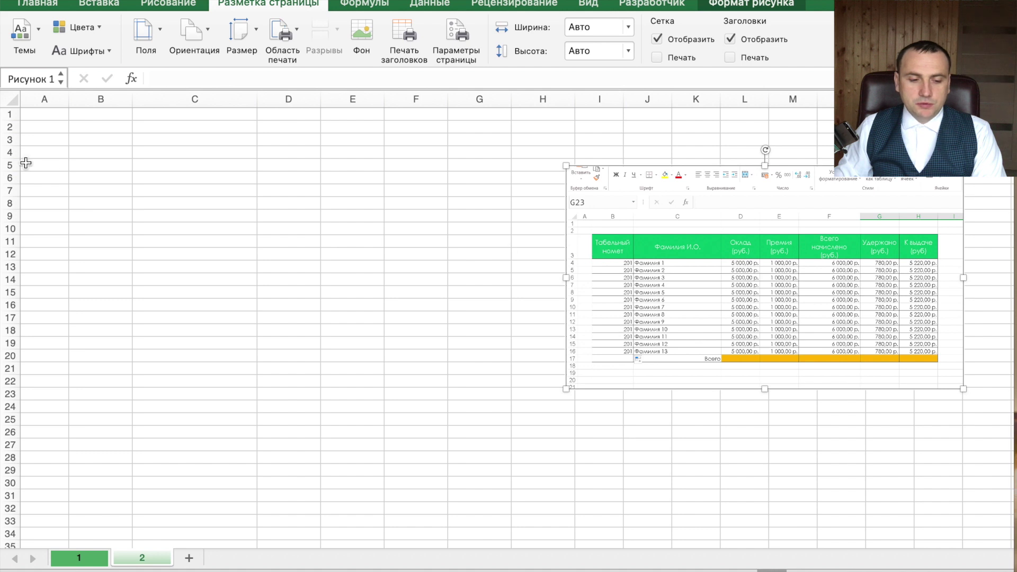
# Step: Raise row 3 to height 44 to make room for the headers
pyautogui.moveTo(15, 145); pyautogui.dragTo(13, 158)
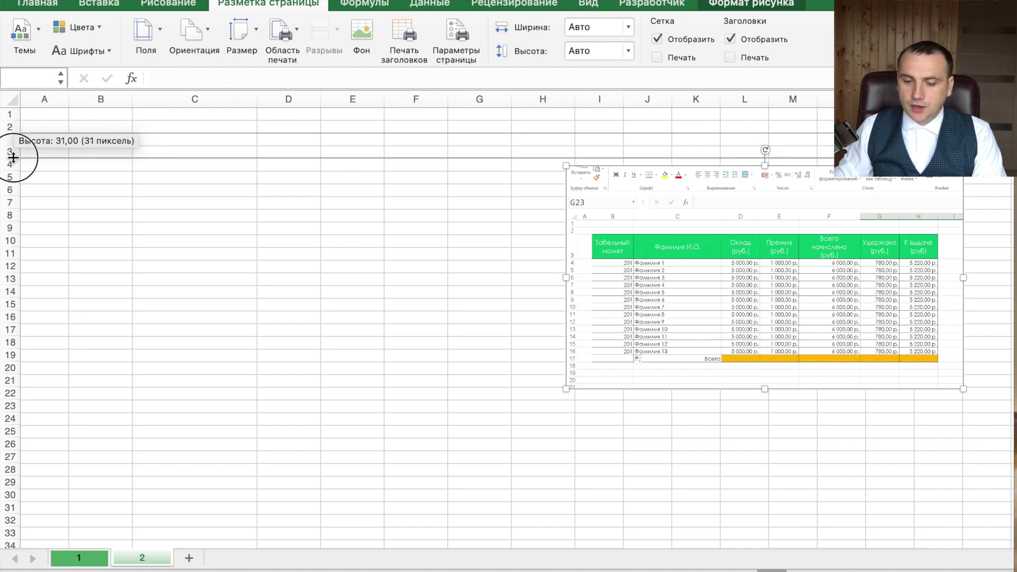
pyautogui.moveTo(13, 158); pyautogui.dragTo(13, 158)
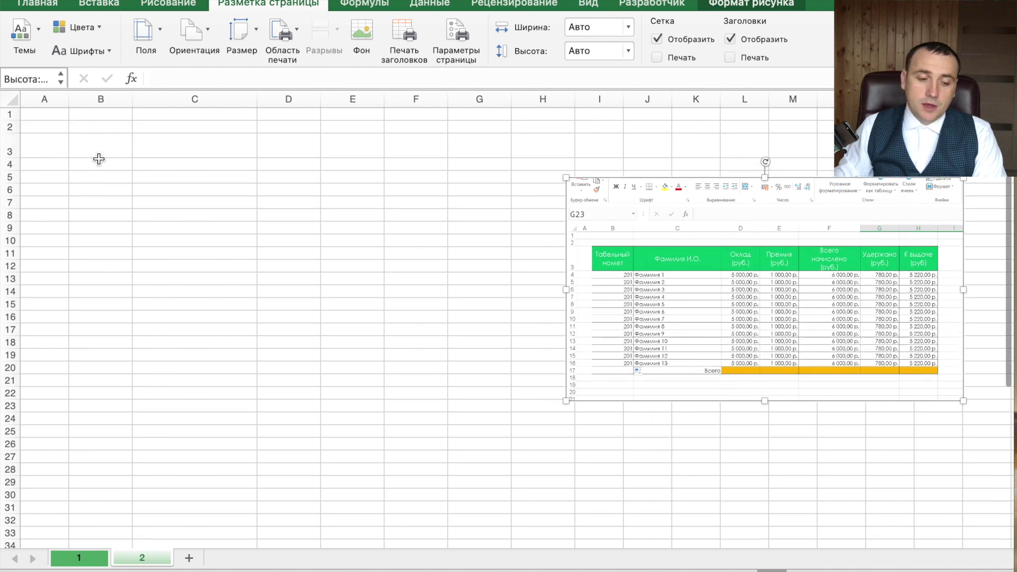
pyautogui.moveTo(10, 158); pyautogui.dragTo(9, 169)
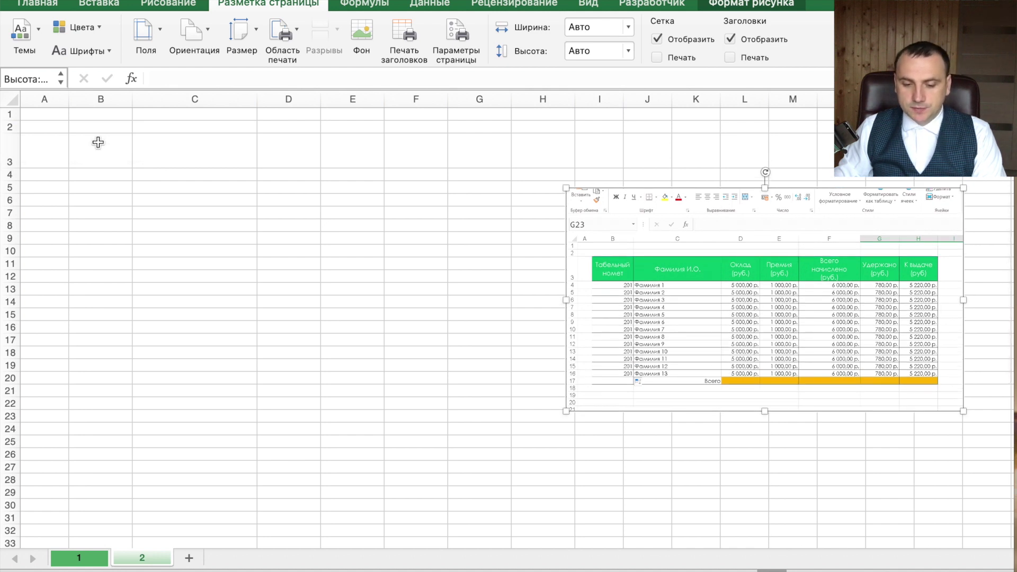
pyautogui.moveTo(98, 142); pyautogui.dragTo(522, 341)
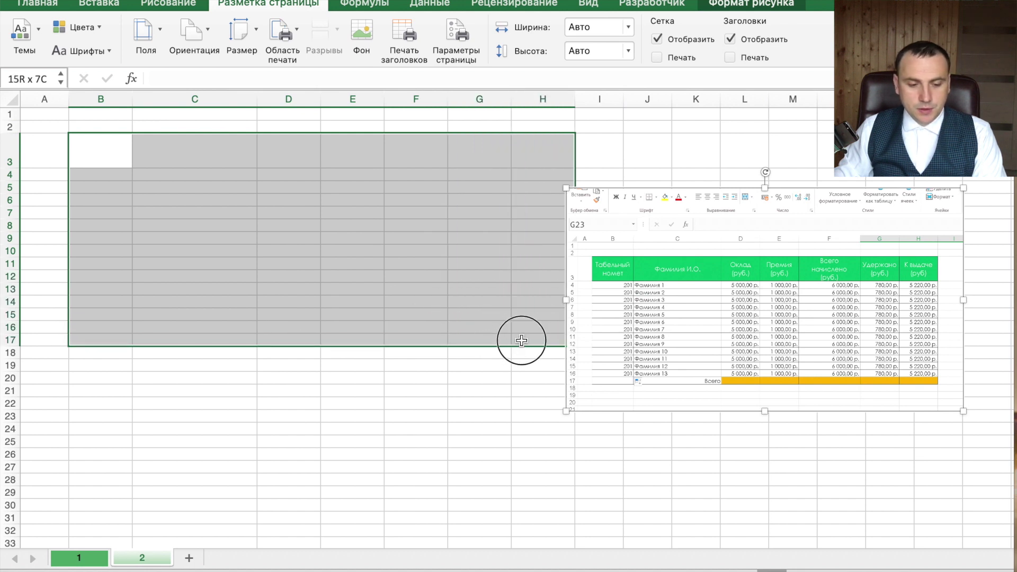
# Step: Apply All Borders (Все границы) to the table range B3:H17
pyautogui.click(65, 9)
pyautogui.click(200, 51)
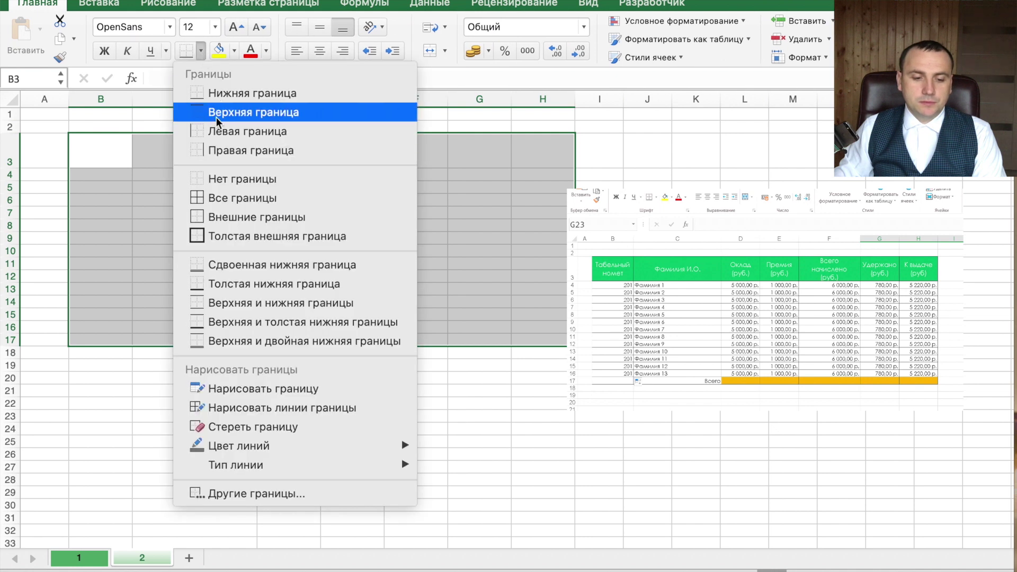
pyautogui.click(244, 198)
pyautogui.click(493, 203)
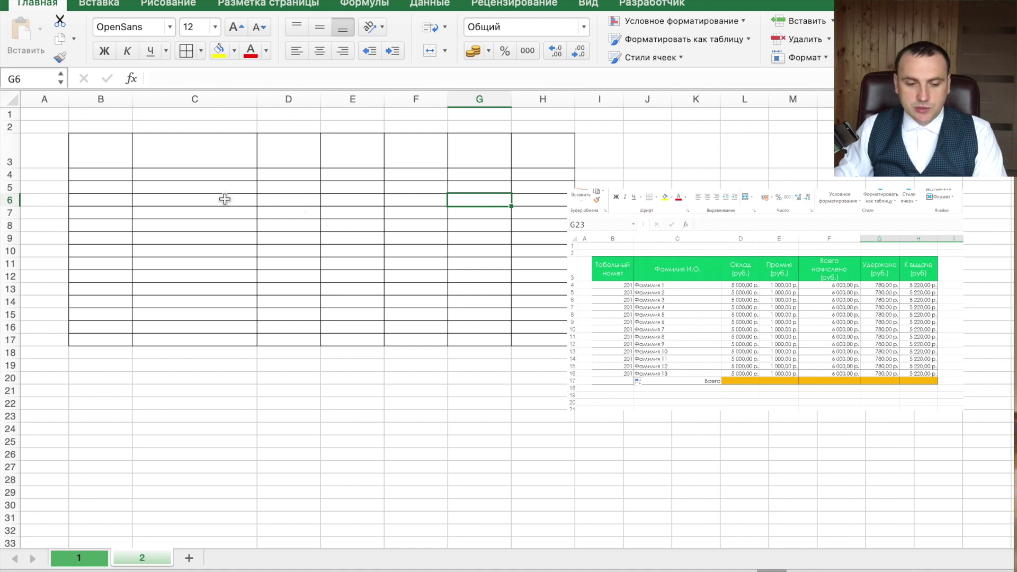
pyautogui.moveTo(289, 180); pyautogui.dragTo(311, 336)
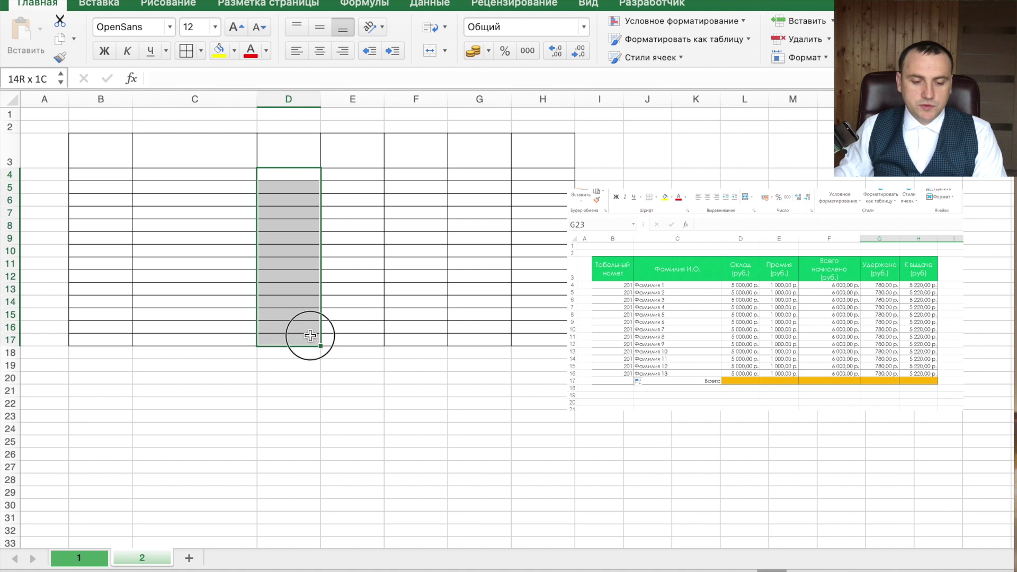
# Step: Fill salary 5000 into D4:D17 and bonus 1000 into E4:E17
pyautogui.write('5000')
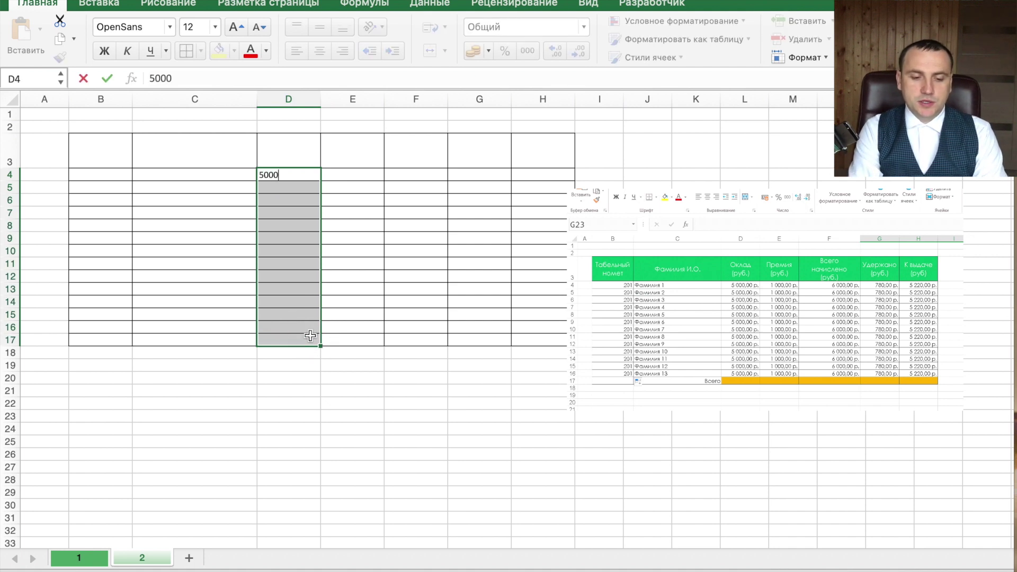
pyautogui.hotkey('ctrl', 'Return')
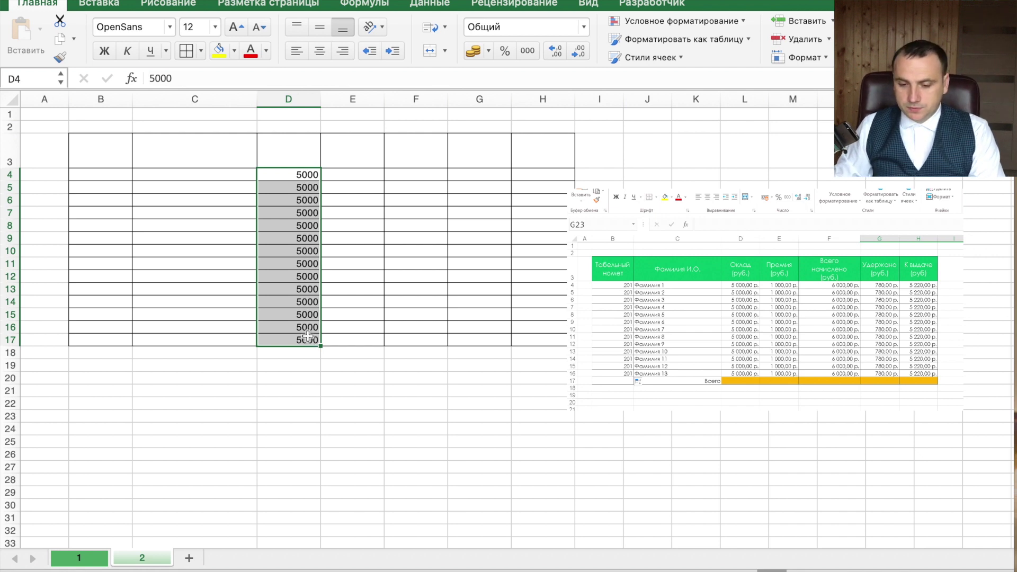
pyautogui.moveTo(370, 175); pyautogui.dragTo(369, 345)
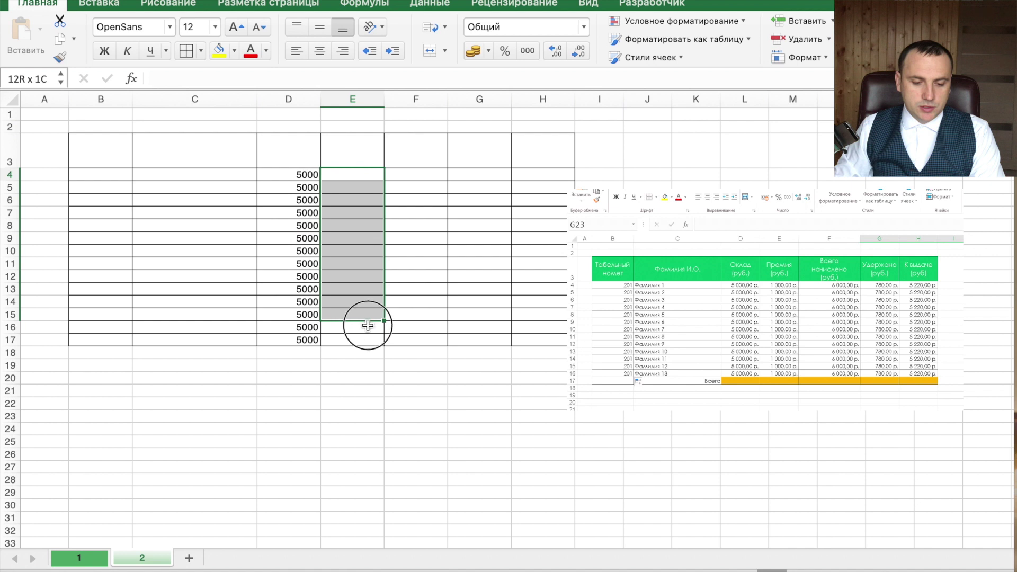
pyautogui.write('1000')
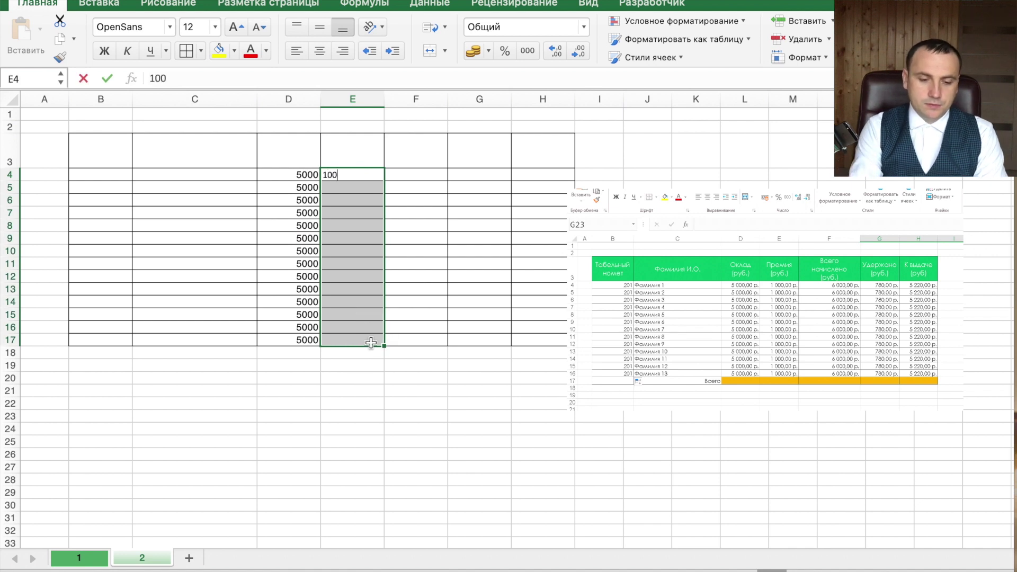
pyautogui.hotkey('ctrl', 'Return')
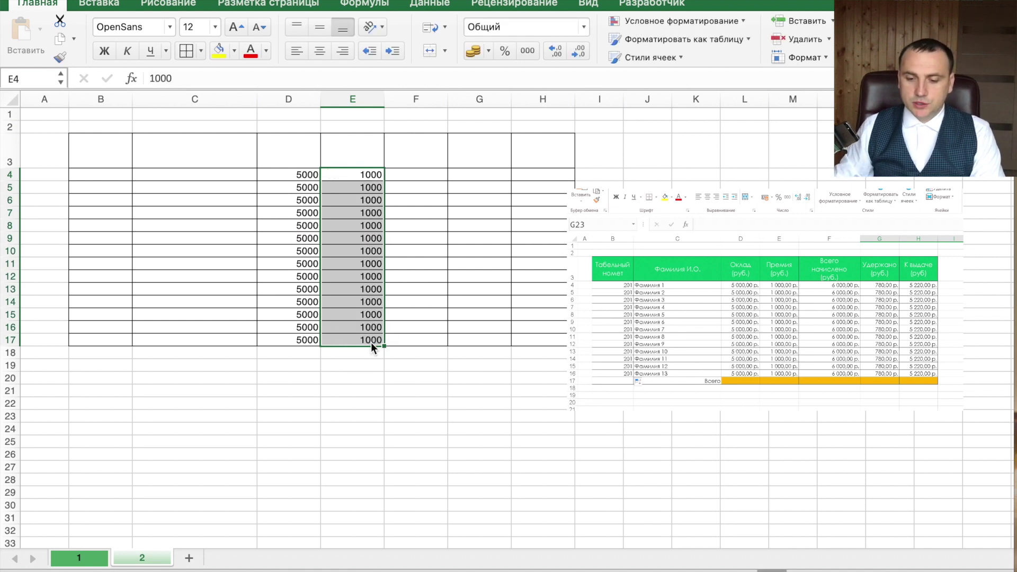
# Step: Enter the total formula =E4+D4 into F4:F17
pyautogui.moveTo(432, 175); pyautogui.dragTo(415, 343)
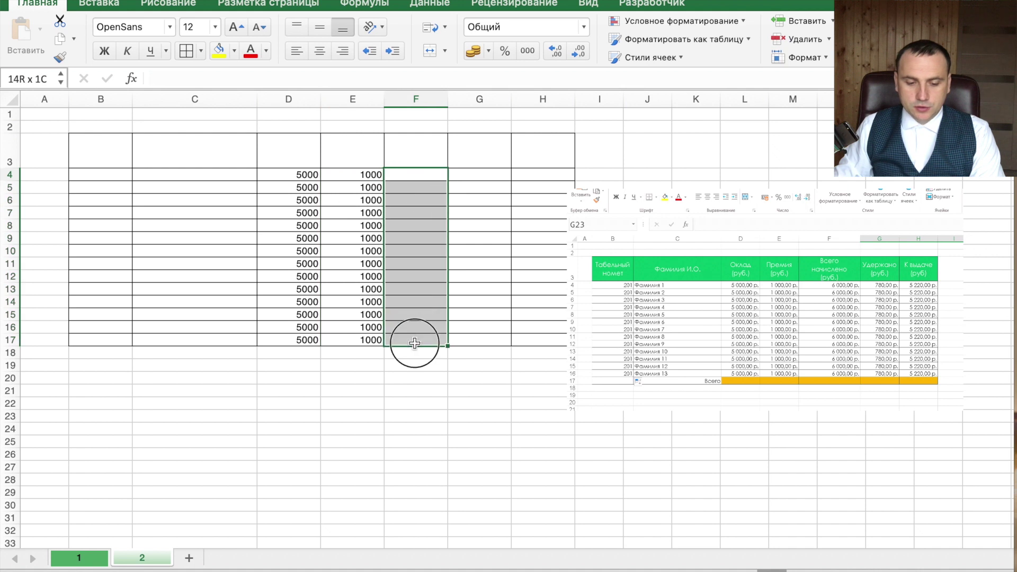
pyautogui.write('=')
pyautogui.press('Left')
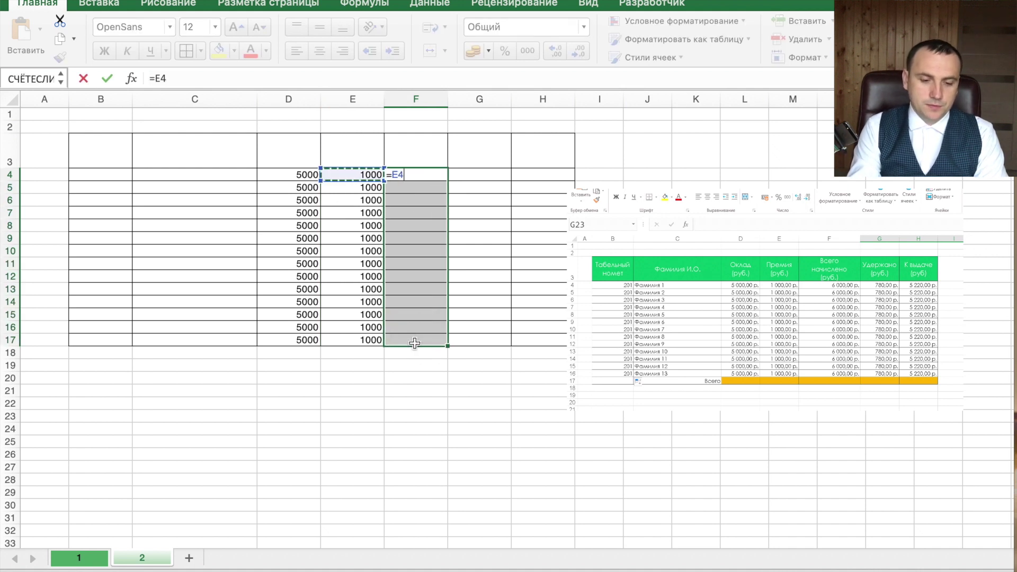
pyautogui.write('+')
pyautogui.press('Left')
pyautogui.press('Left')
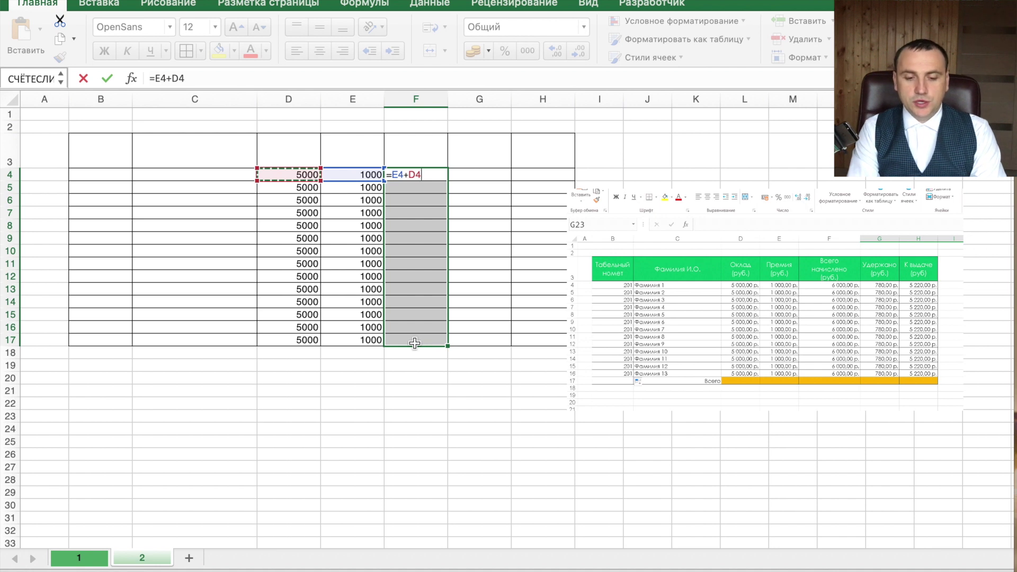
pyautogui.hotkey('ctrl', 'Return')
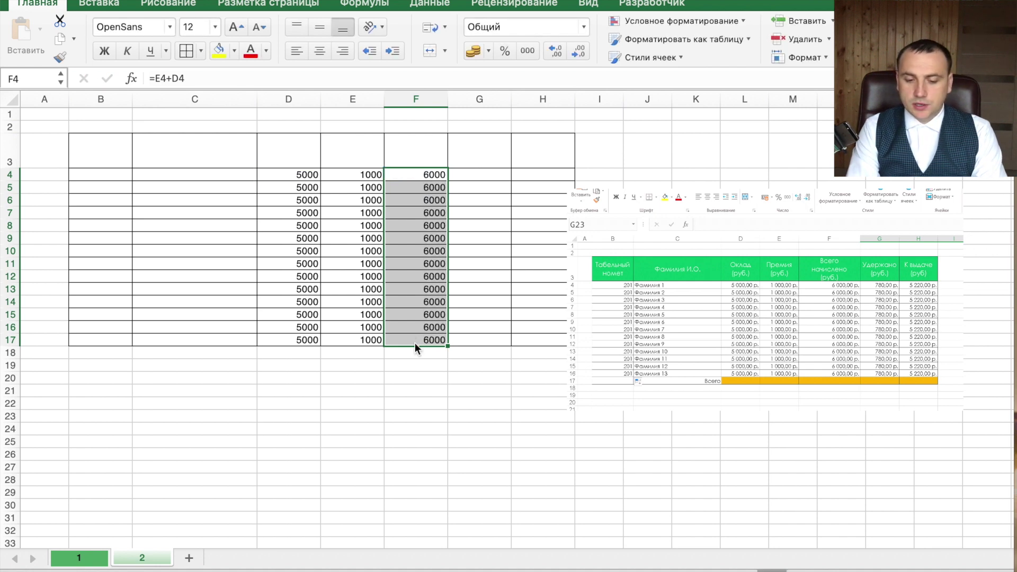
pyautogui.press('Right')
# Step: Fill deductions 780 into G4:G17 and payout 5200 into H4:H17
pyautogui.hotkey('shift', 'Down')
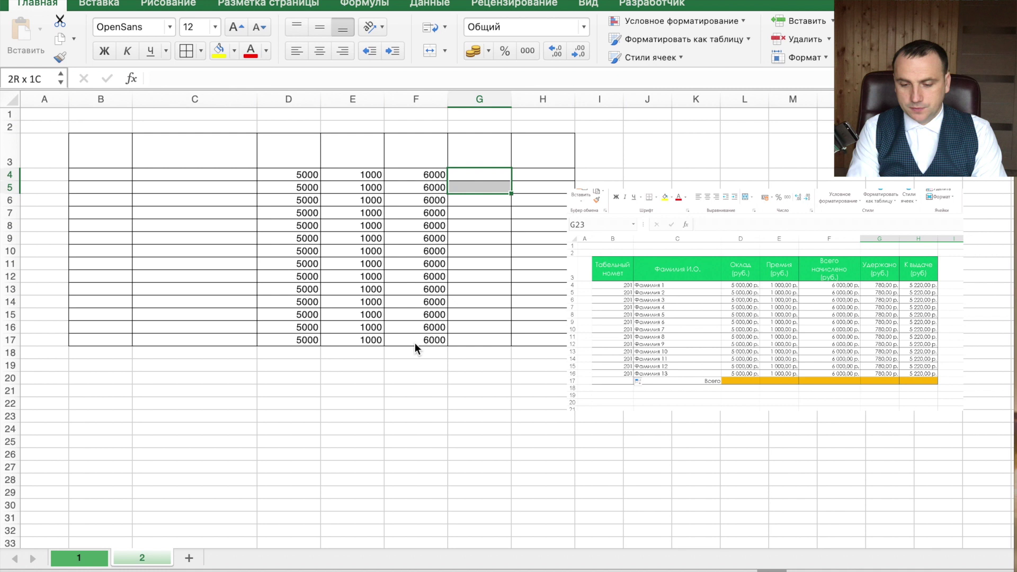
pyautogui.hotkey('shift', 'Down')
pyautogui.hotkey('shift', 'Down')
pyautogui.hotkey('shift', 'Down')
pyautogui.hotkey('shift', 'Down')
pyautogui.hotkey('shift', 'Down')
pyautogui.hotkey('shift', 'Down')
pyautogui.hotkey('shift', 'Down')
pyautogui.hotkey('shift', 'Down')
pyautogui.hotkey('shift', 'Down')
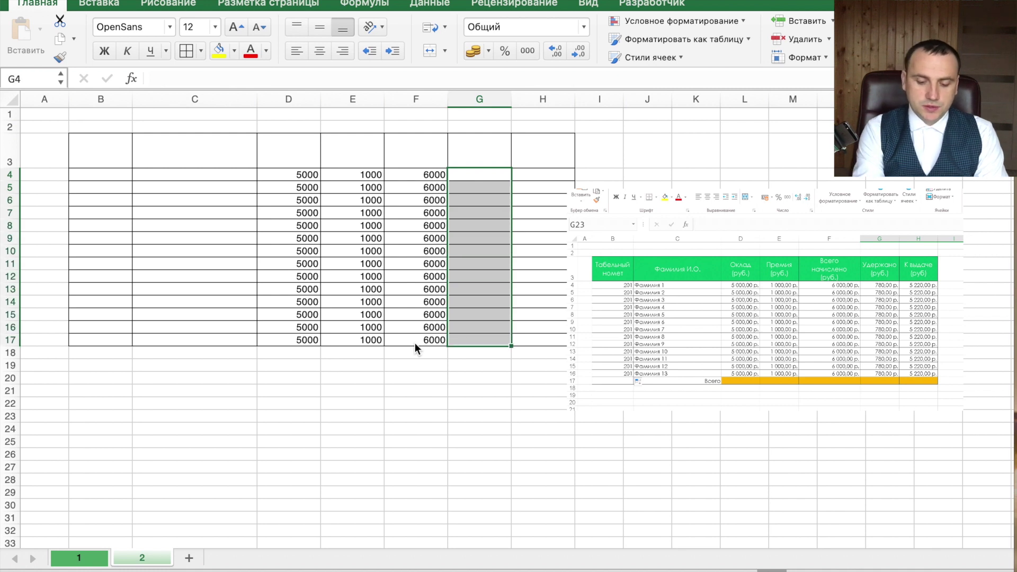
pyautogui.write('780')
pyautogui.hotkey('ctrl', 'Return')
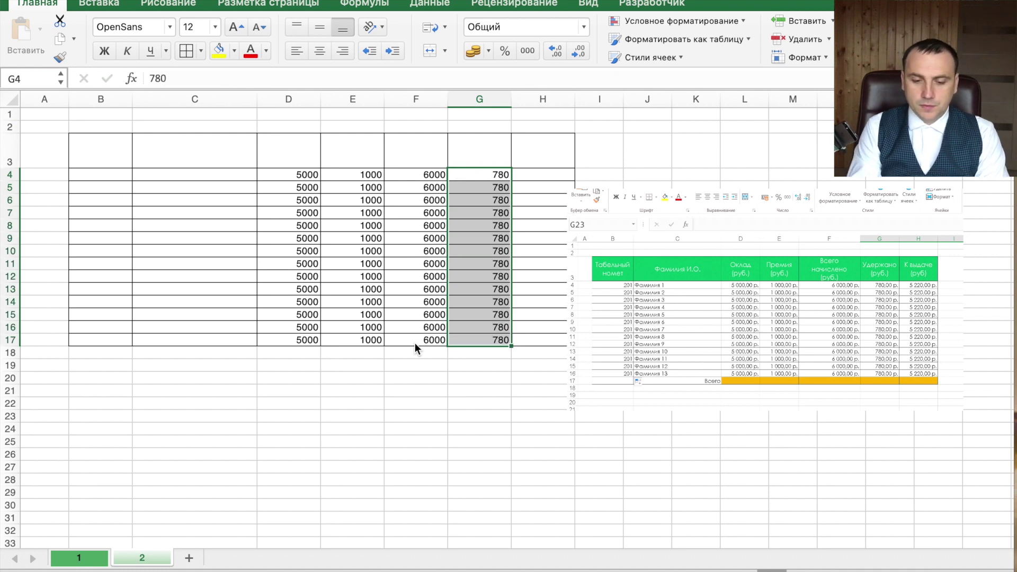
pyautogui.press('Right')
pyautogui.hotkey('shift', 'Down')
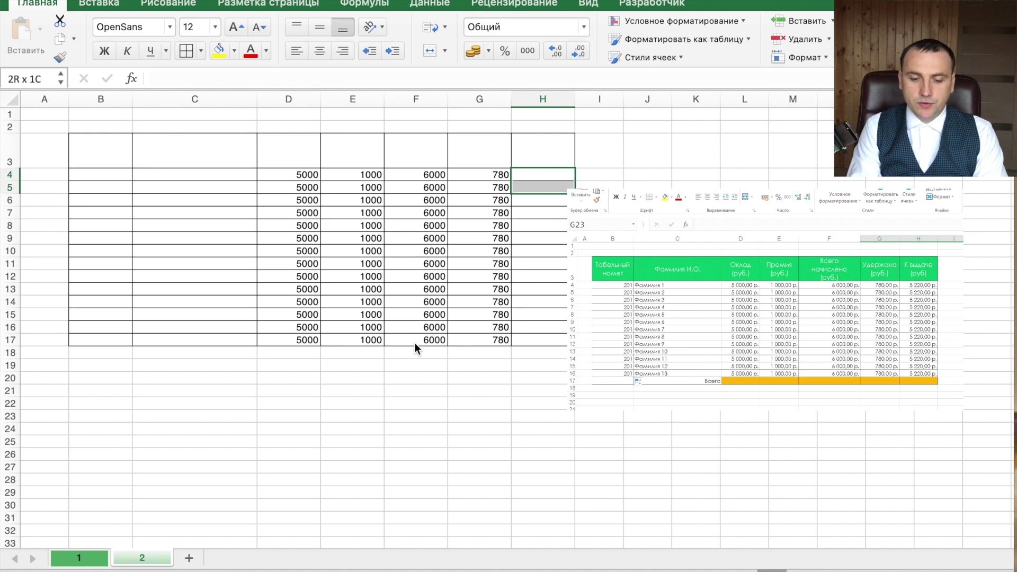
pyautogui.hotkey('shift', 'Down')
pyautogui.hotkey('shift', 'Down')
pyautogui.hotkey('shift', 'Down')
pyautogui.hotkey('shift', 'Down')
pyautogui.hotkey('shift', 'Down')
pyautogui.hotkey('shift', 'Down')
pyautogui.hotkey('shift', 'Down')
pyautogui.hotkey('shift', 'Down')
pyautogui.hotkey('shift', 'Down')
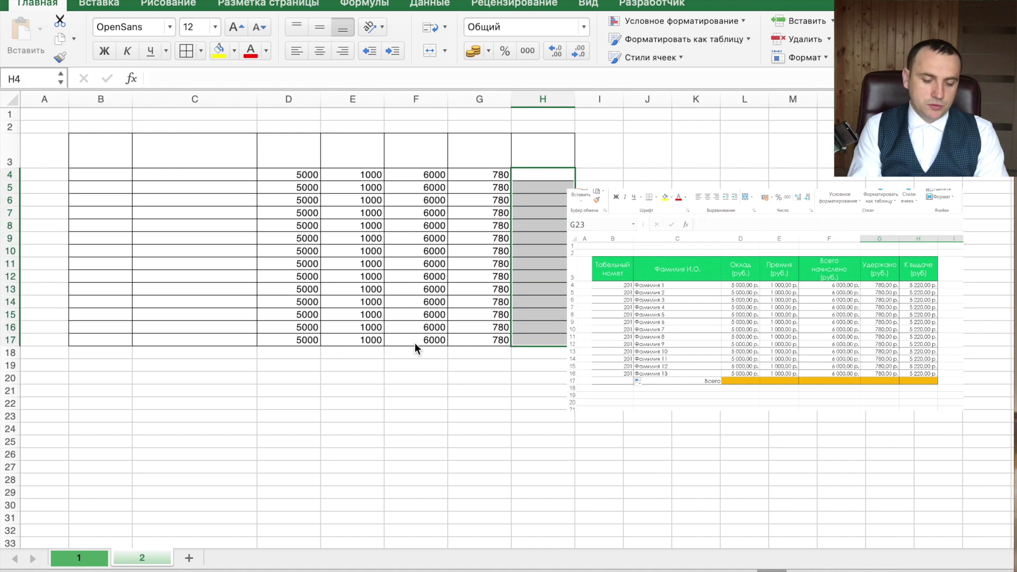
pyautogui.write('5200')
pyautogui.hotkey('ctrl', 'Return')
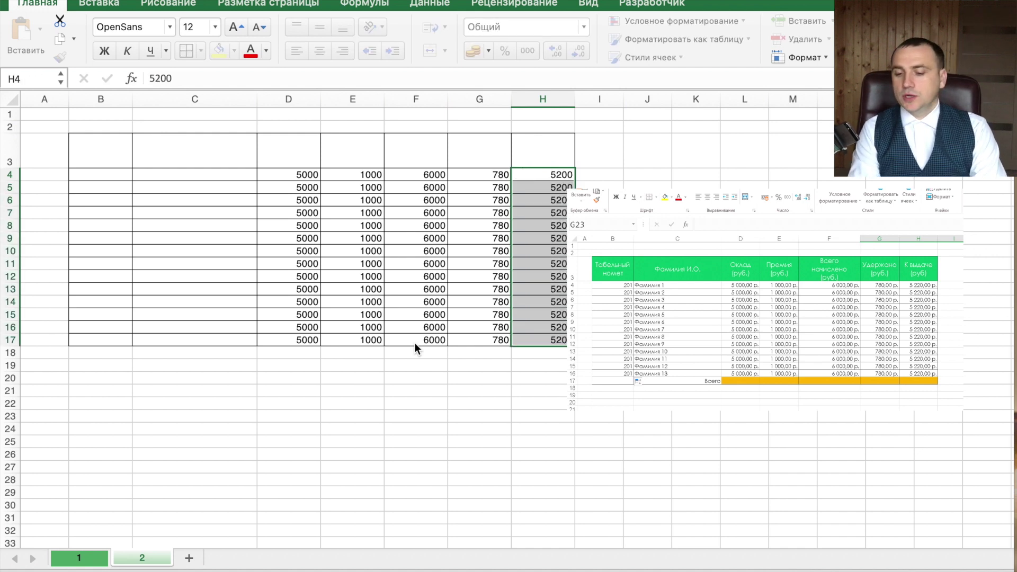
# Step: Start the surname column by typing Фамилия 1 into C4
pyautogui.press('Up')
pyautogui.press('Left')
pyautogui.press('Left')
pyautogui.press('Left')
pyautogui.press('Left')
pyautogui.press('Left')
pyautogui.press('Left')
pyautogui.press('Down')
pyautogui.press('Right')
pyautogui.write('ф')
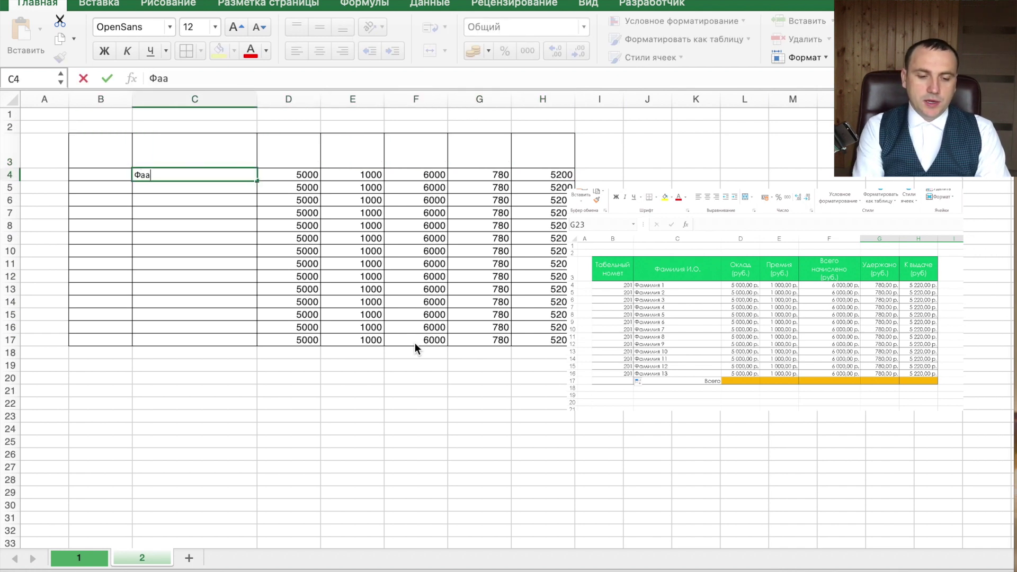
pyautogui.write('1')
# Step: Fill surnames Фамилия 2 through Фамилия 13 down column C, clearing the extra row 17
pyautogui.press('Return')
pyautogui.press('Up')
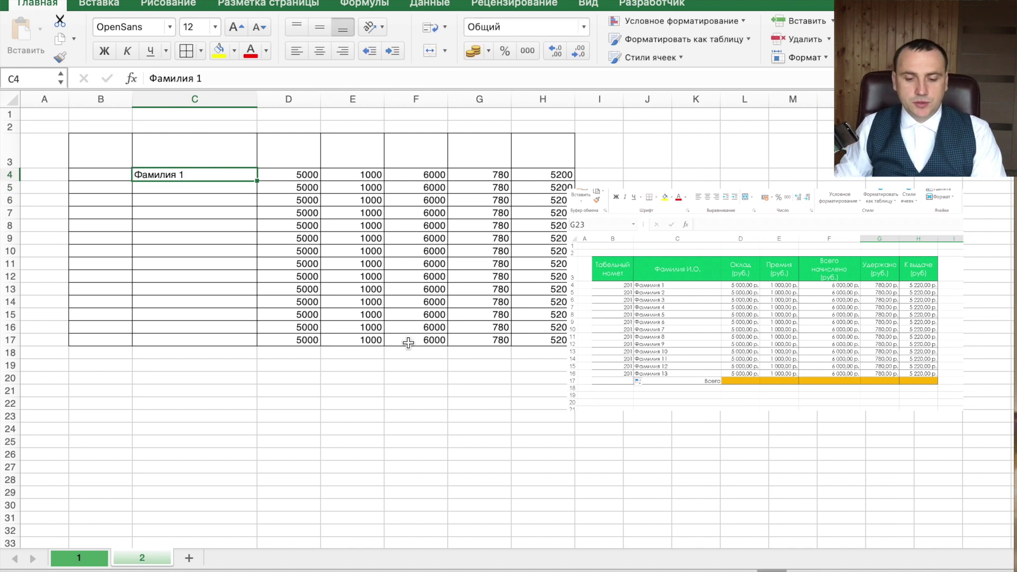
pyautogui.moveTo(257, 181)
pyautogui.mouseDown()
pyautogui.moveTo(250, 345)
pyautogui.moveTo(253, 334)
pyautogui.mouseUp()
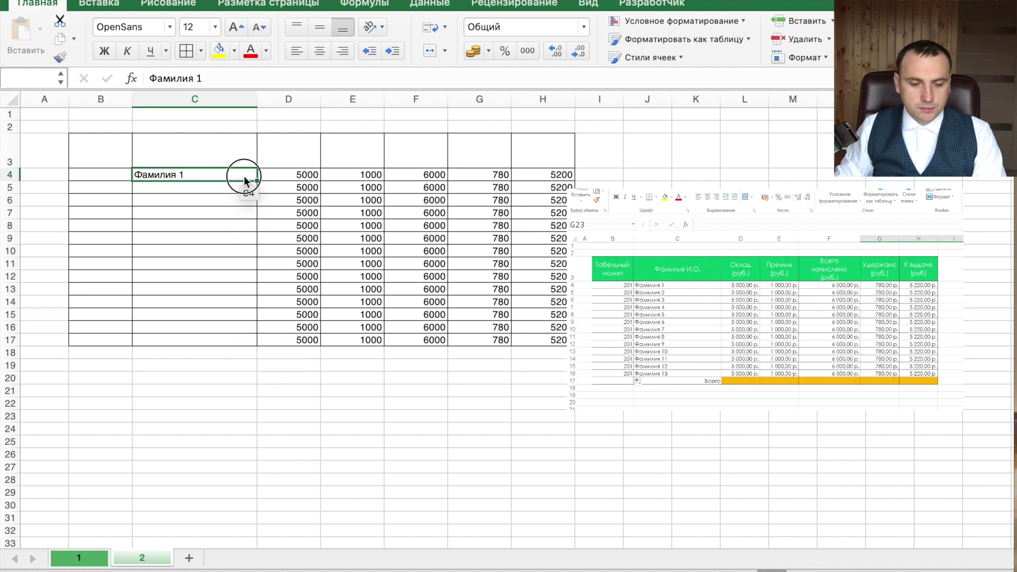
pyautogui.moveTo(253, 333)
pyautogui.mouseDown()
pyautogui.moveTo(246, 287)
pyautogui.moveTo(254, 329)
pyautogui.moveTo(534, 338)
pyautogui.mouseUp()
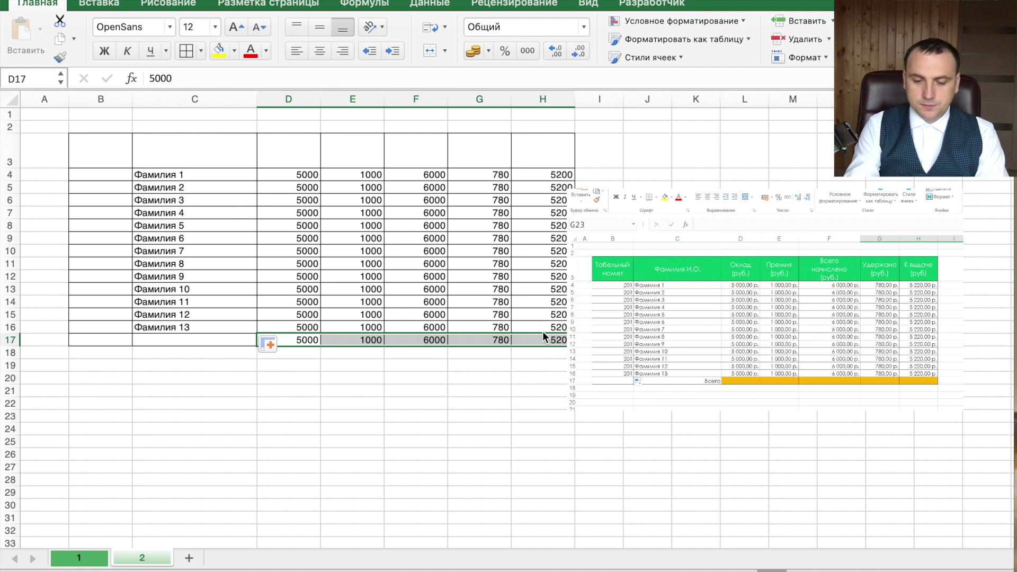
pyautogui.press('Delete')
# Step: Fill personnel number 201 into B4:B16 and begin the Табельный header in B3
pyautogui.press('Left')
pyautogui.press('Left')
pyautogui.press('Up')
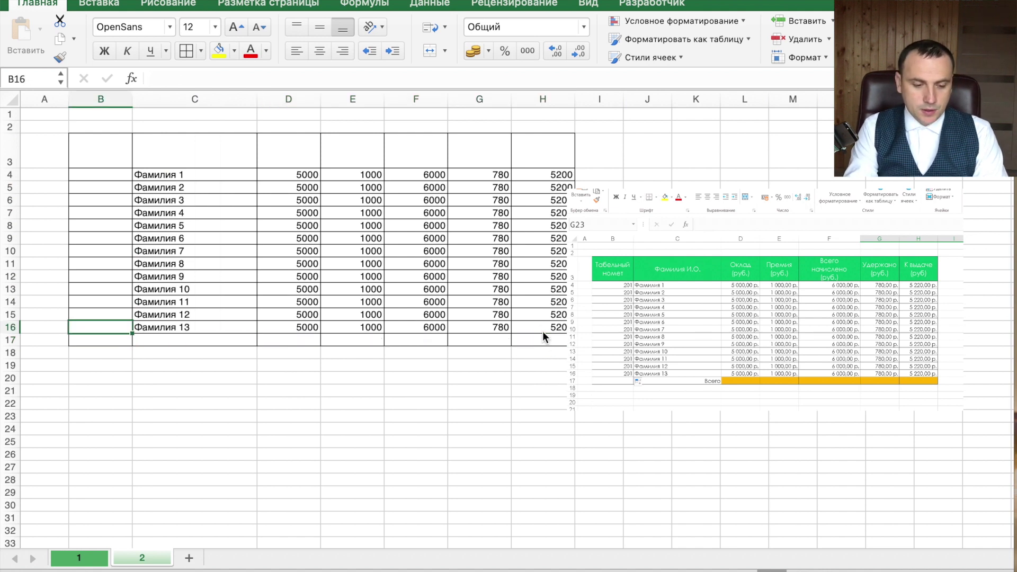
pyautogui.hotkey('shift', 'Up')
pyautogui.hotkey('shift', 'Up')
pyautogui.hotkey('shift', 'Up')
pyautogui.hotkey('shift', 'Up')
pyautogui.hotkey('shift', 'Up')
pyautogui.hotkey('shift', 'Up')
pyautogui.hotkey('shift', 'Up')
pyautogui.hotkey('shift', 'Up')
pyautogui.write('201')
pyautogui.hotkey('ctrl', 'Return')
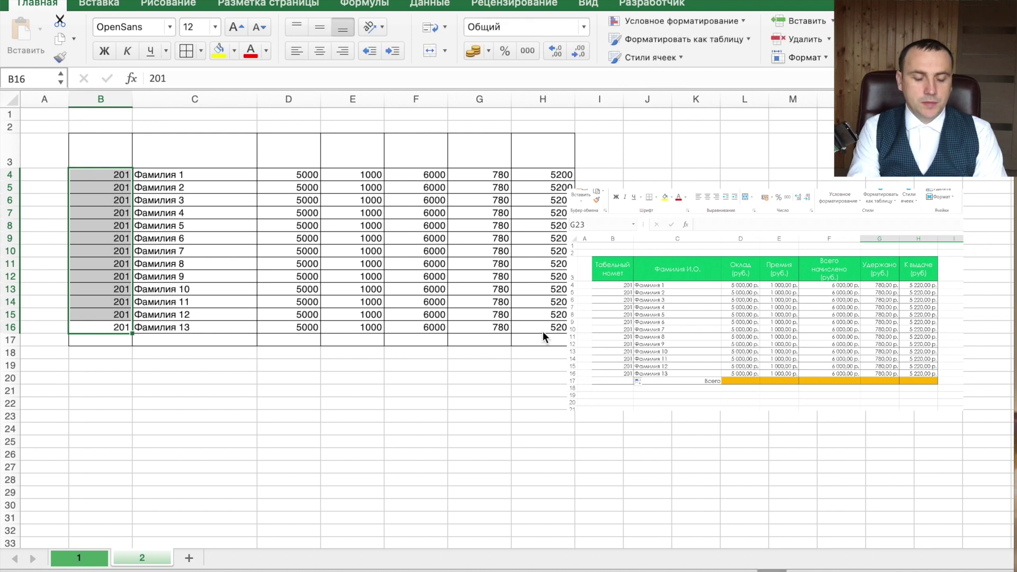
pyautogui.press('Up')
pyautogui.hotkey('ctrl', 'Up')
pyautogui.press('Up')
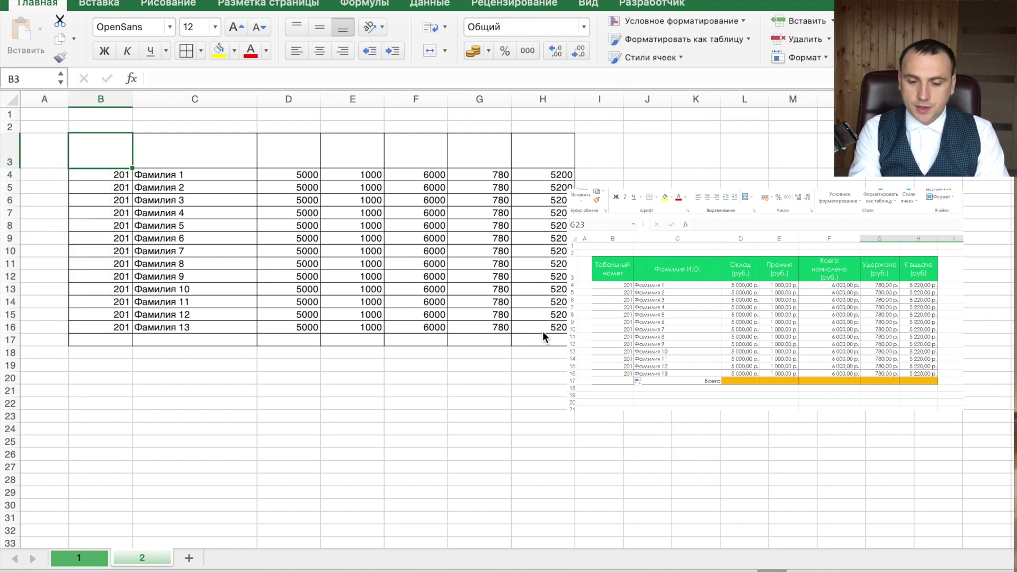
pyautogui.write('Табельный')
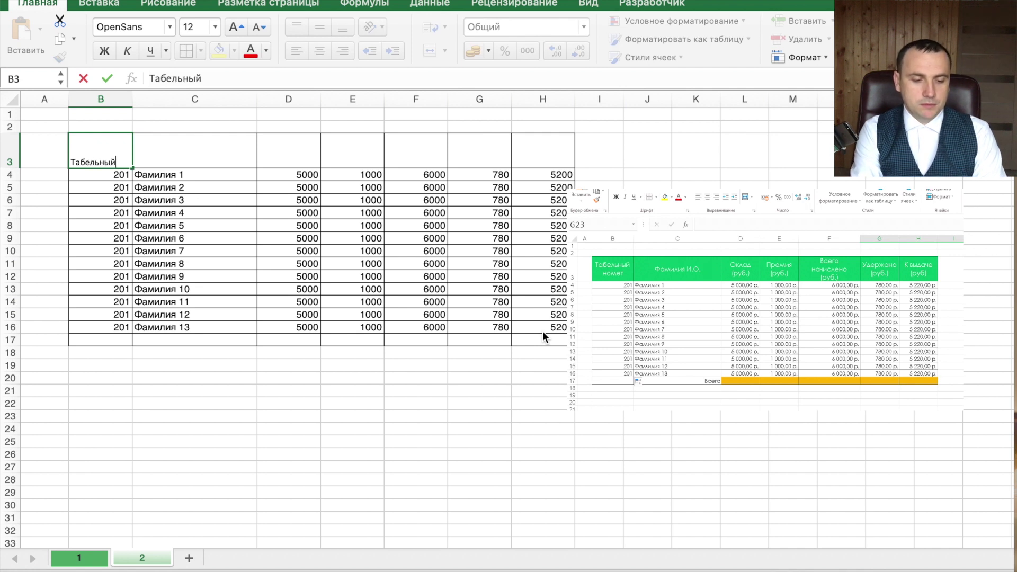
# Step: Enter the two-line headers Табельный номер, Фамилия И.О. and Оклад in B3:D3
pyautogui.hotkey('alt', 'Return')
pyautogui.write('номер')
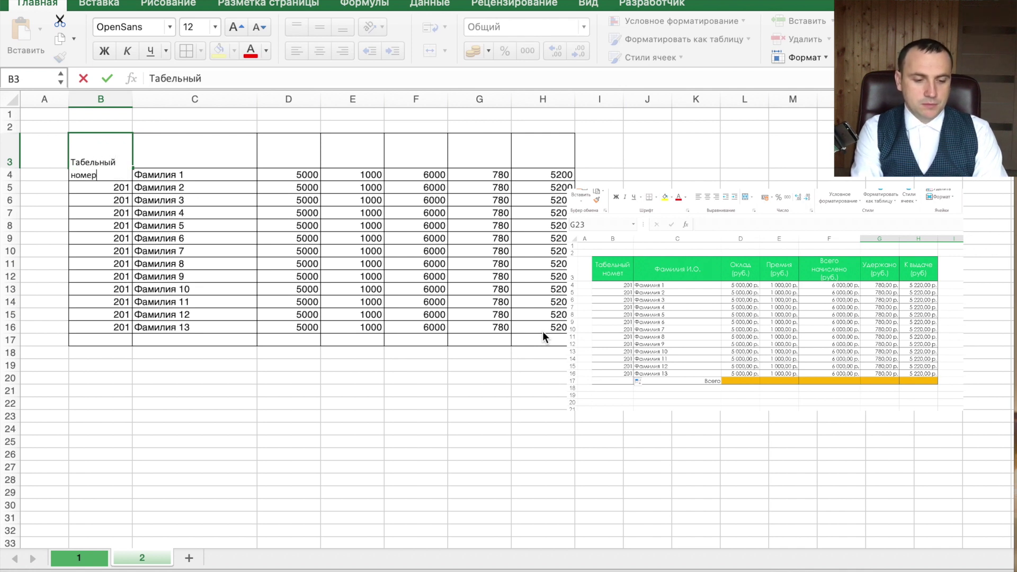
pyautogui.press('Tab')
pyautogui.write('Фамилия И.')
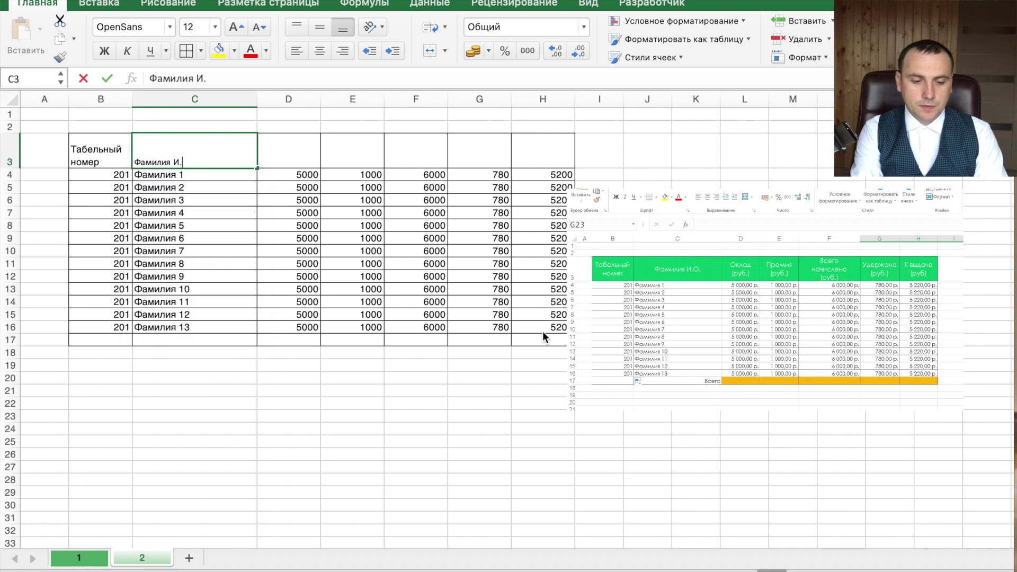
pyautogui.write('О.')
pyautogui.press('Tab')
pyautogui.write('Ок')
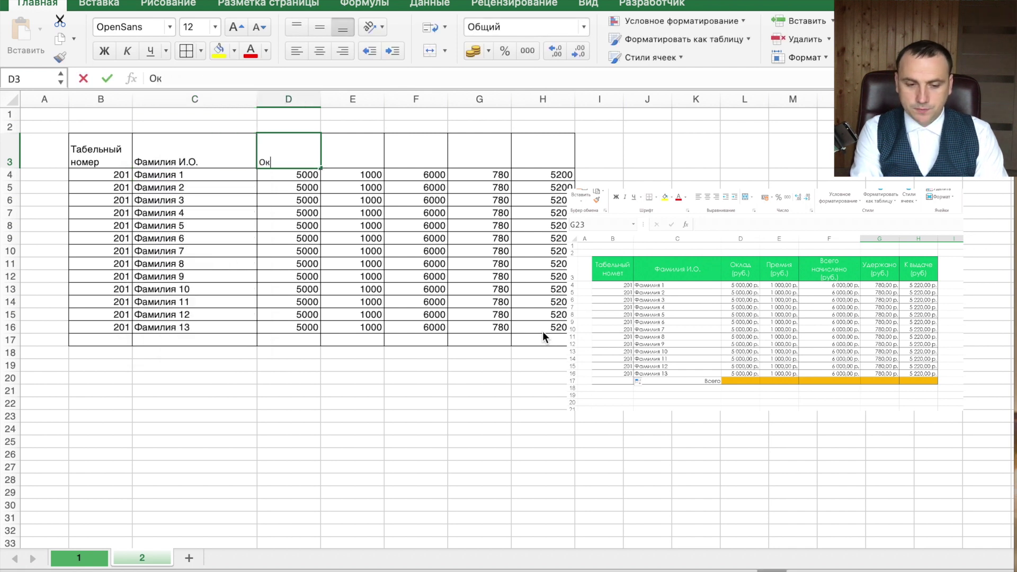
pyautogui.write('лад')
pyautogui.hotkey('alt', 'Return')
pyautogui.write('(окла')
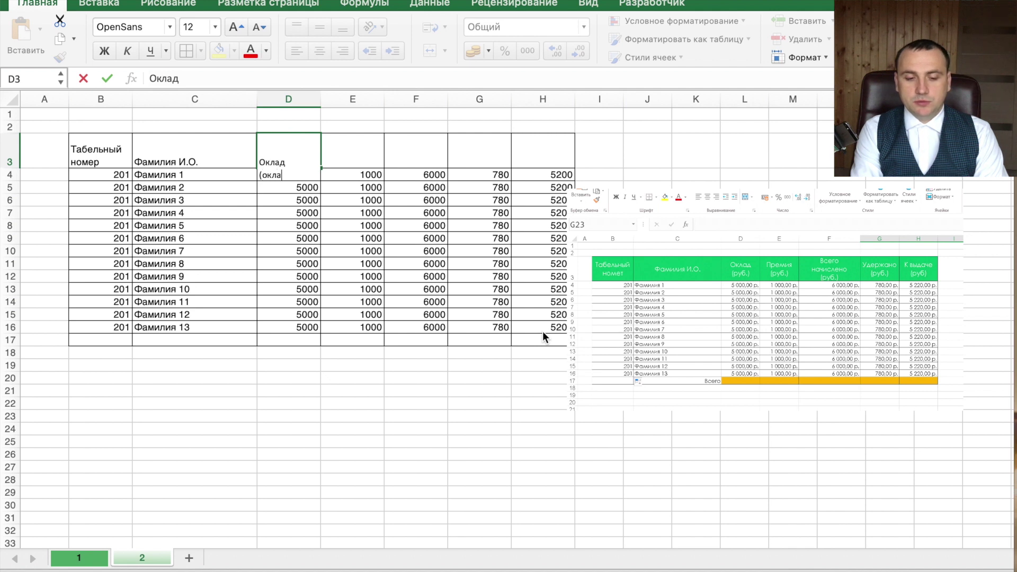
pyautogui.press('Tab')
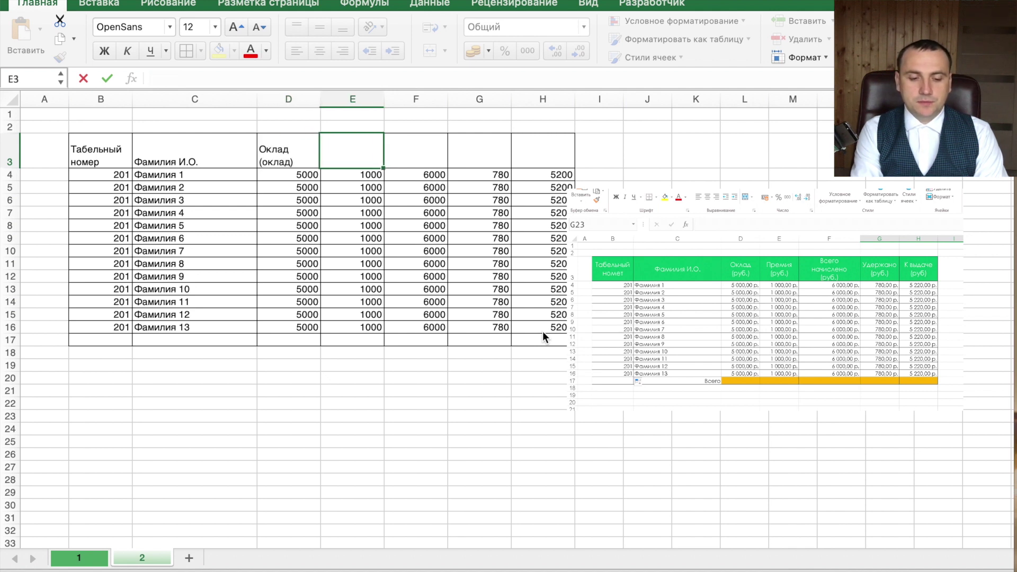
# Step: Enter headers Премия (руб.), Всего начислено (руб.), Удержано (руб.) and К выдаче (руб.) in E3:H3
pyautogui.write('Премия')
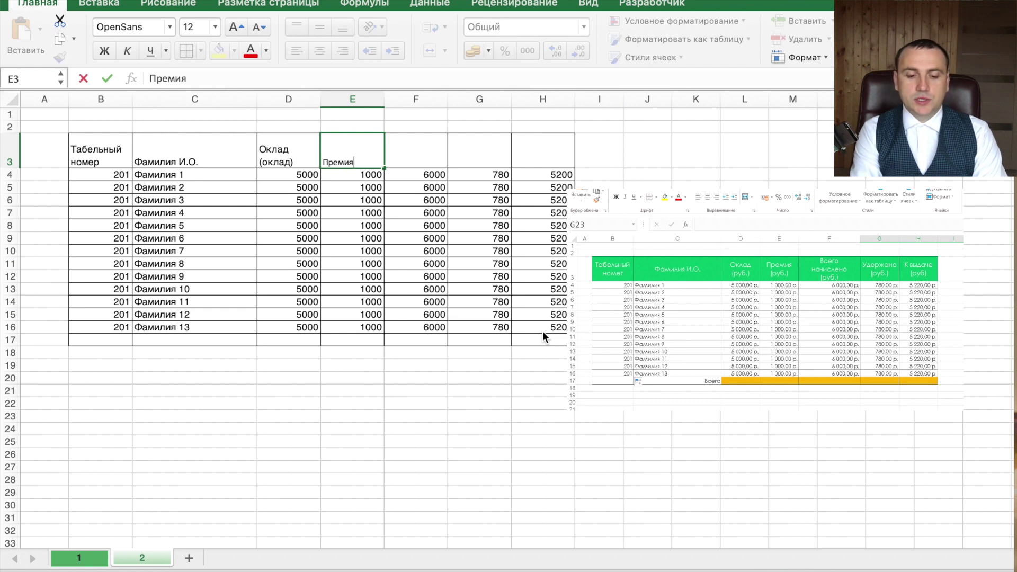
pyautogui.hotkey('alt', 'Return')
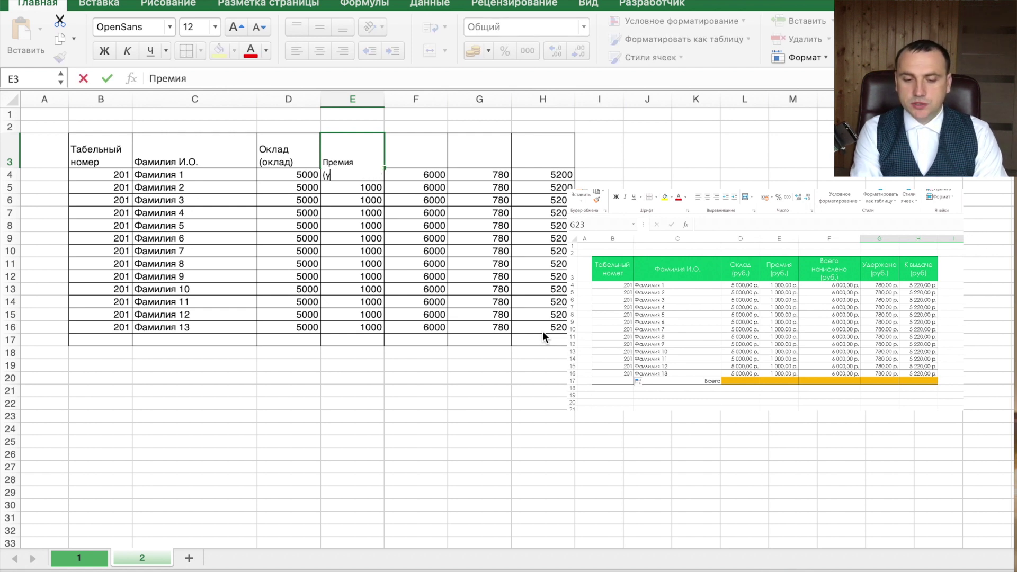
pyautogui.write('(руб.)')
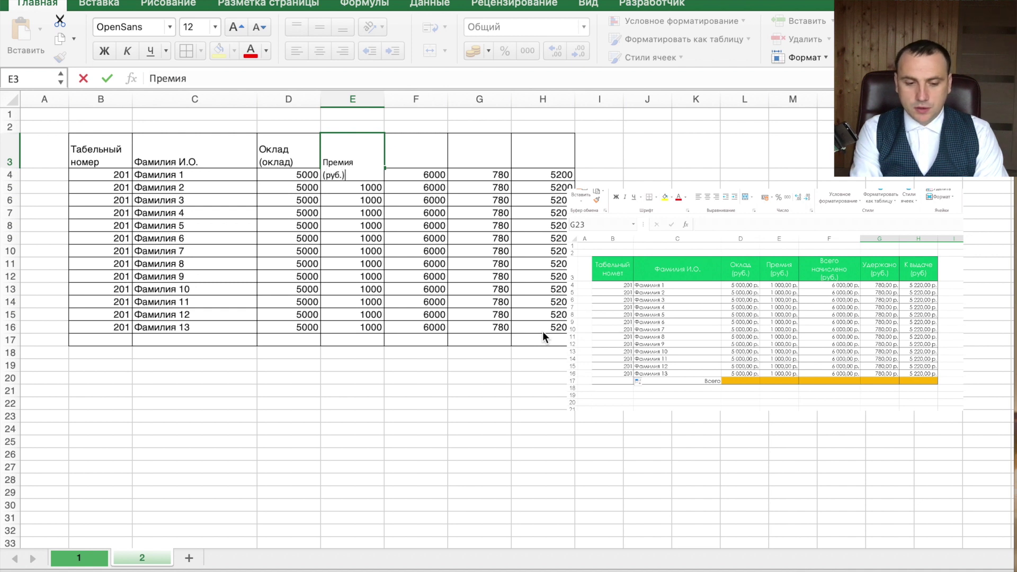
pyautogui.press('Tab')
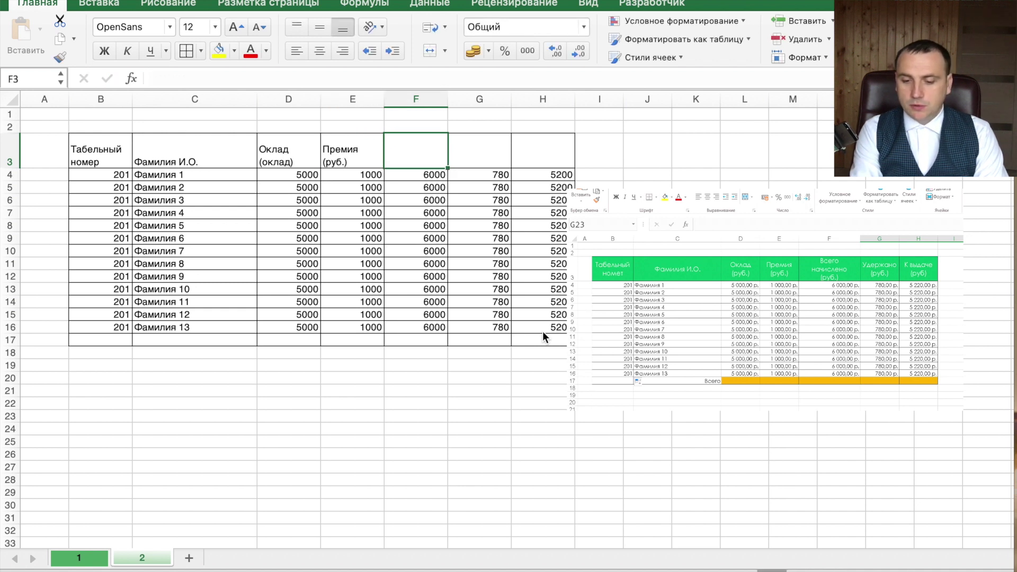
pyautogui.write('Всего начислено (руб.)')
pyautogui.press('Tab')
pyautogui.write('Уд')
pyautogui.write('ержано')
pyautogui.write(' (руб.)')
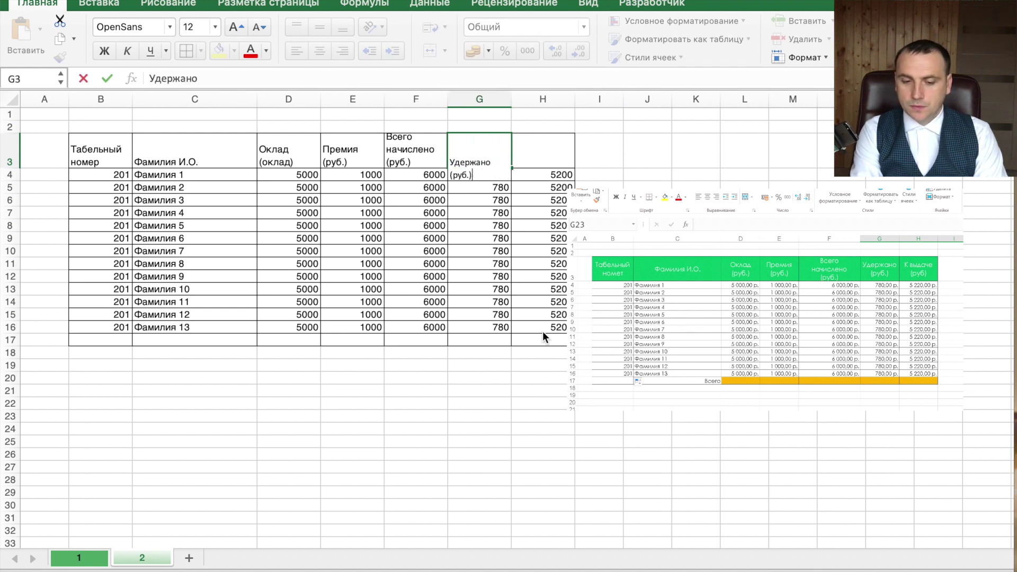
pyautogui.press('Tab')
pyautogui.write('К выдаче (руб.)')
pyautogui.press('Return')
# Step: Correct D3 to read Оклад (руб.) and select the header row B3:H3
pyautogui.doubleClick(282, 156)
pyautogui.press('BackSpace')
pyautogui.press('BackSpace')
pyautogui.press('BackSpace')
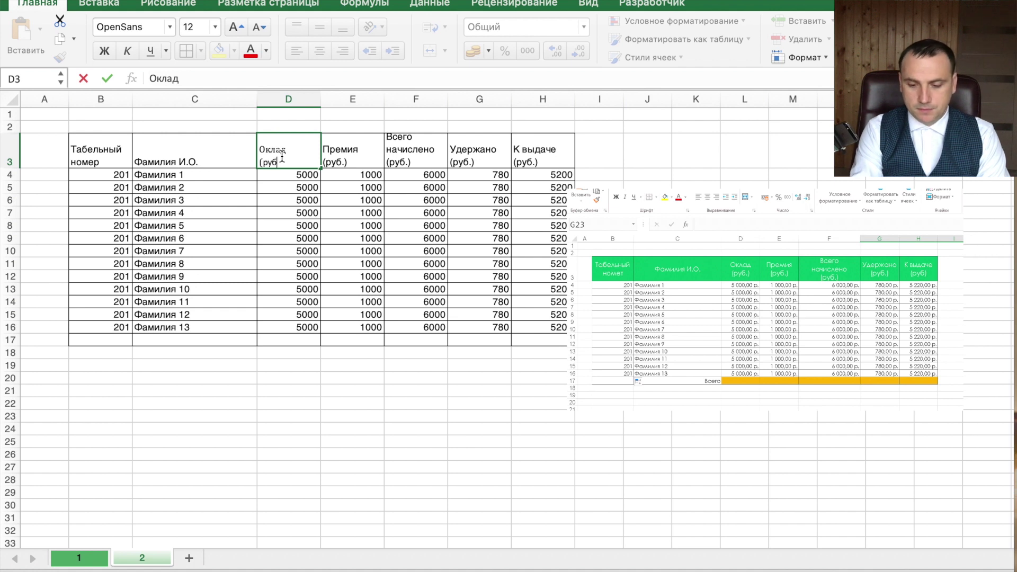
pyautogui.write('.)')
pyautogui.press('Return')
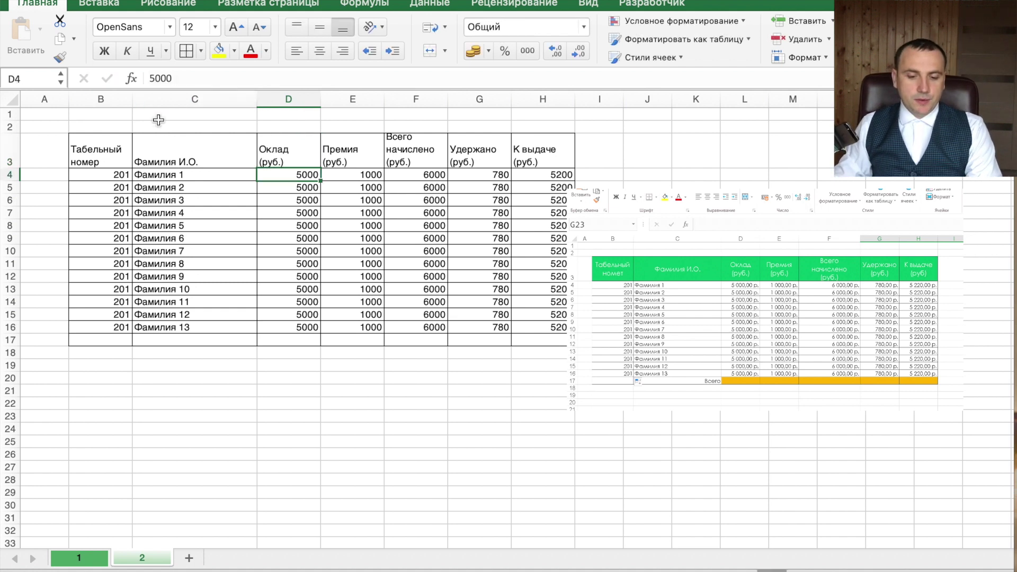
pyautogui.moveTo(94, 142)
pyautogui.mouseDown()
pyautogui.moveTo(418, 124)
pyautogui.moveTo(545, 154)
pyautogui.mouseUp()
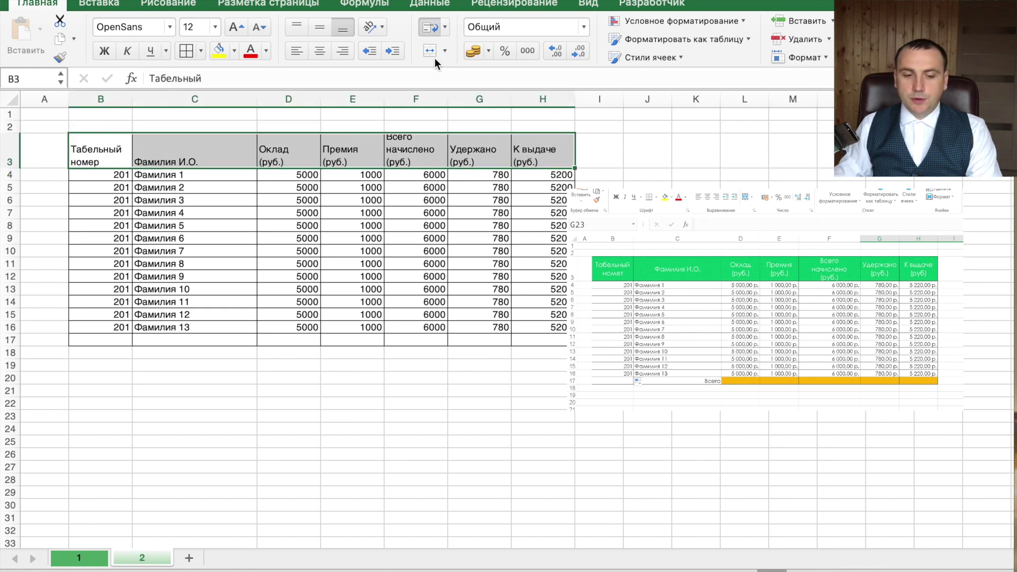
# Step: Centre the header texts horizontally and vertically, and label C17 Всего
pyautogui.click(325, 45)
pyautogui.click(324, 30)
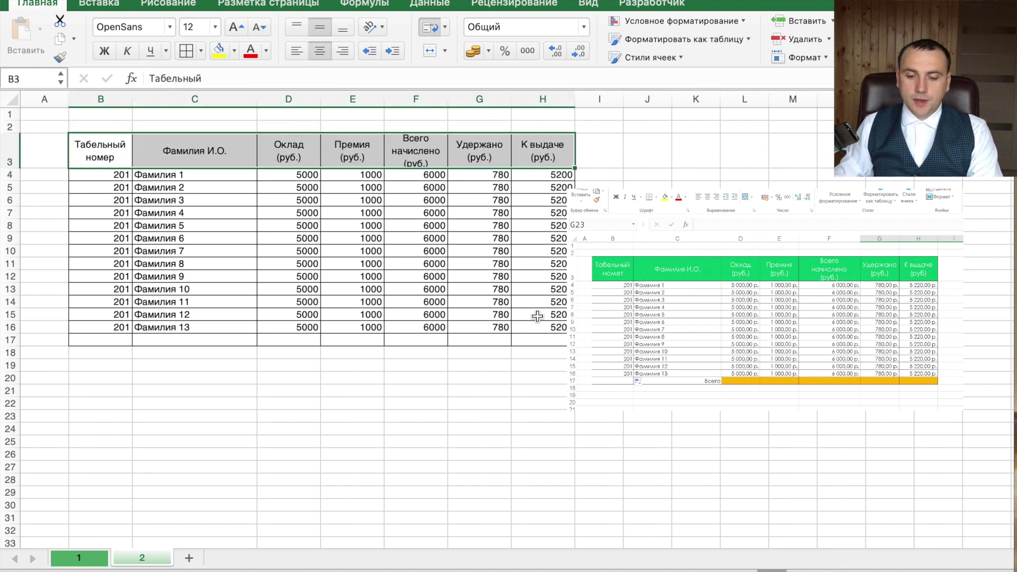
pyautogui.click(283, 342)
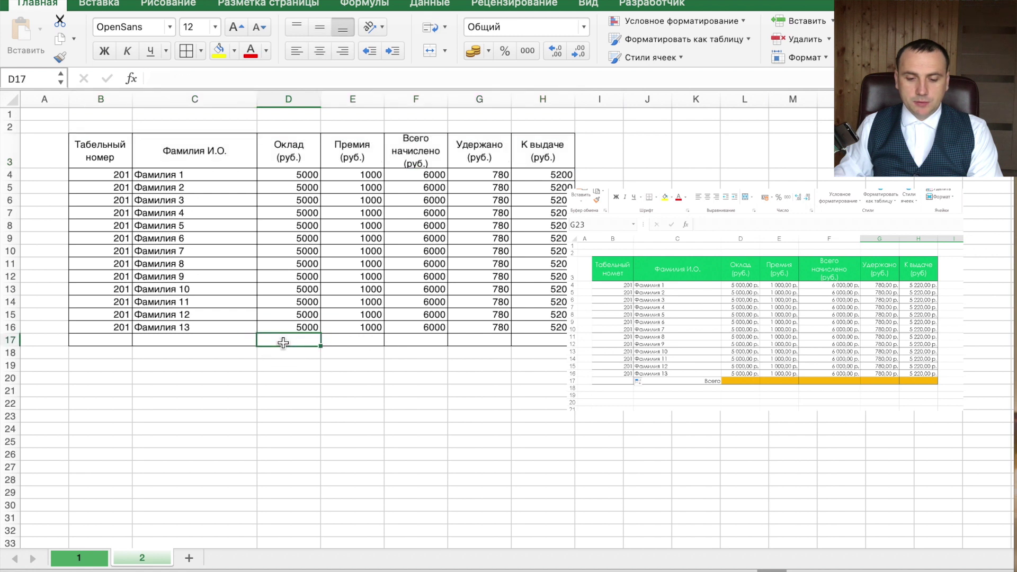
pyautogui.click(238, 339)
pyautogui.write('Всего')
pyautogui.press('Tab')
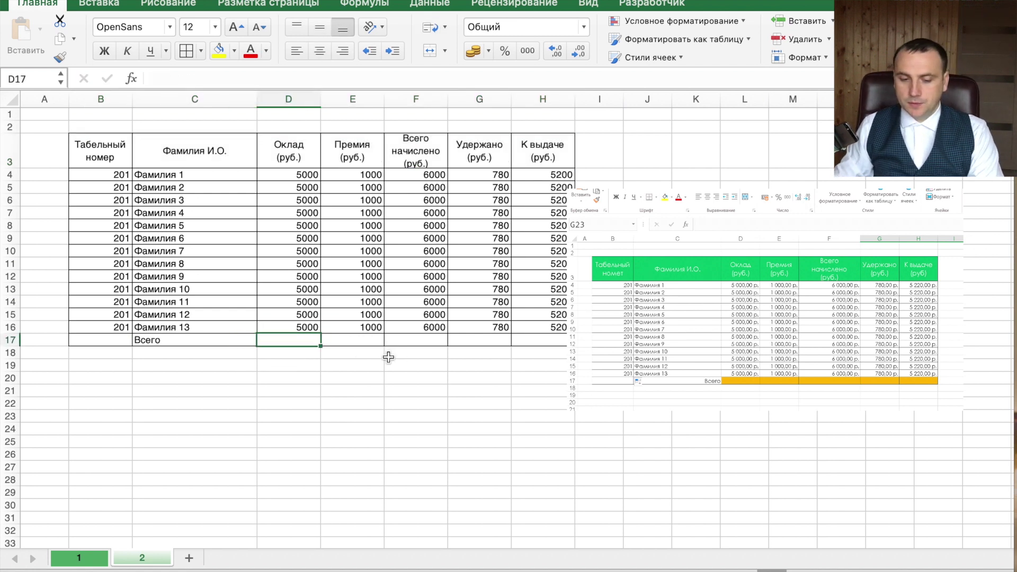
# Step: Fill the totals cells D17:H17 orange, then select the header row B3:H3
pyautogui.keyDown('shift'); pyautogui.click(543, 340); pyautogui.keyUp('shift')
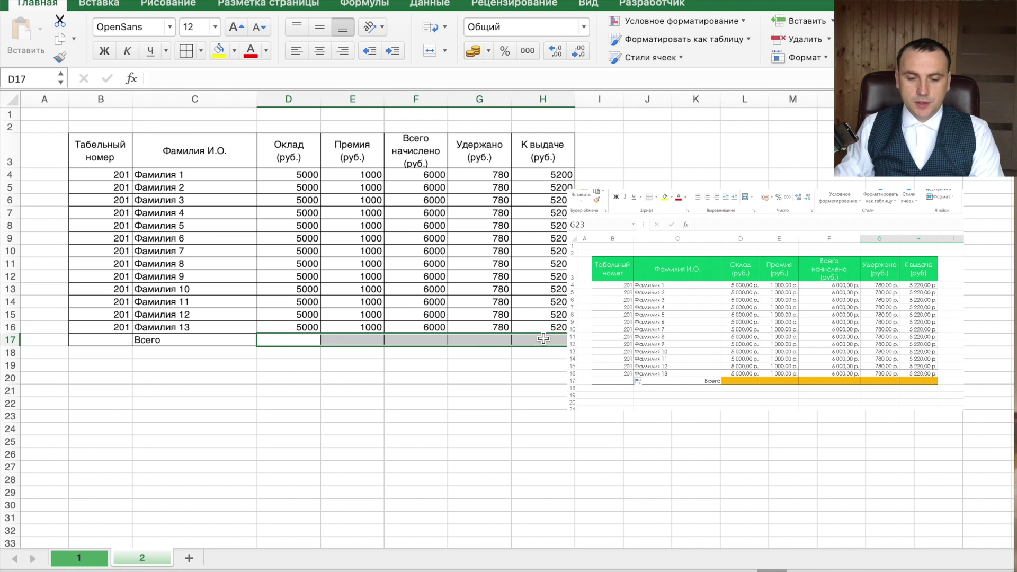
pyautogui.click(235, 51)
pyautogui.click(322, 122)
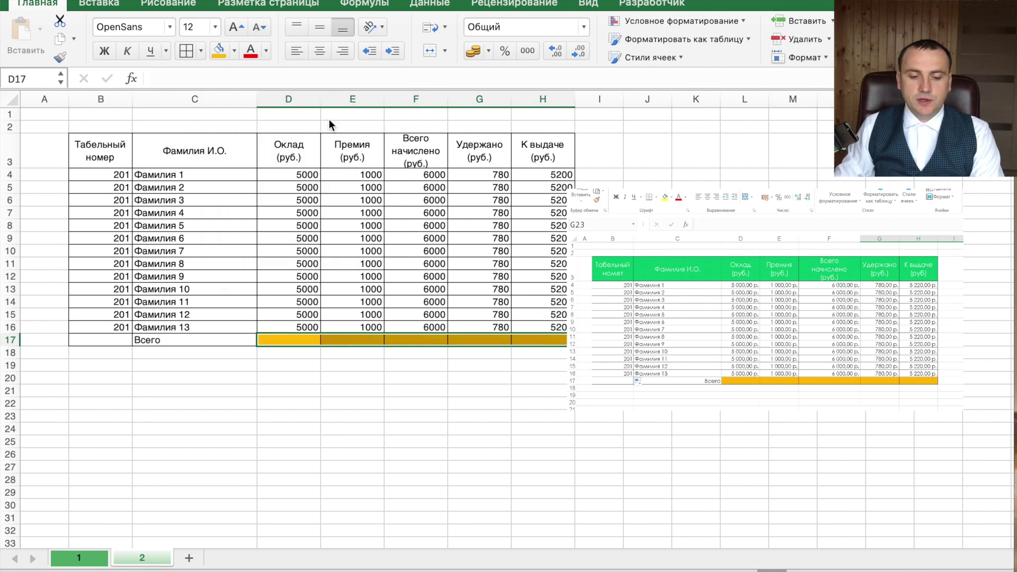
pyautogui.click(91, 154)
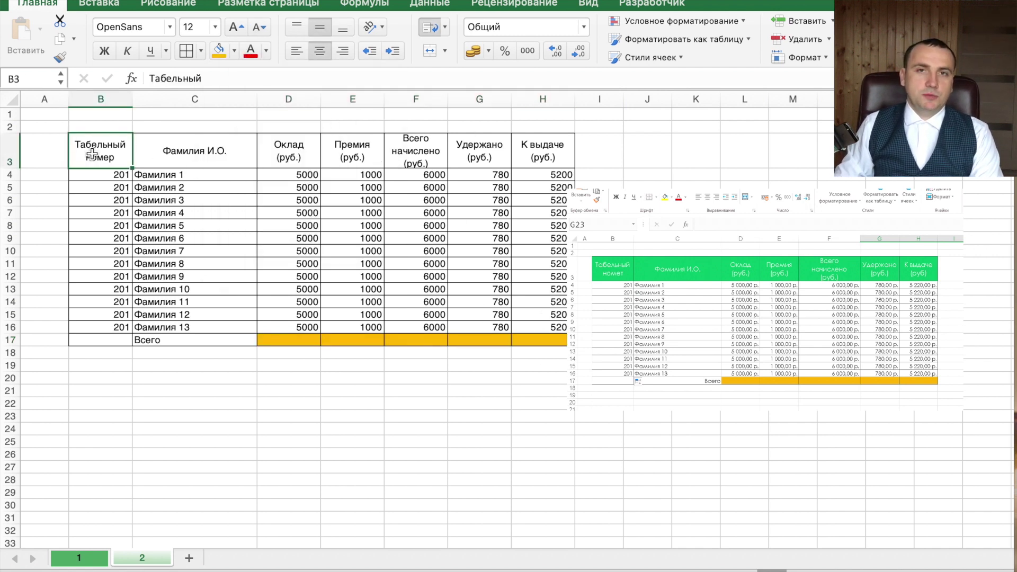
pyautogui.keyDown('shift'); pyautogui.click(550, 151); pyautogui.keyUp('shift')
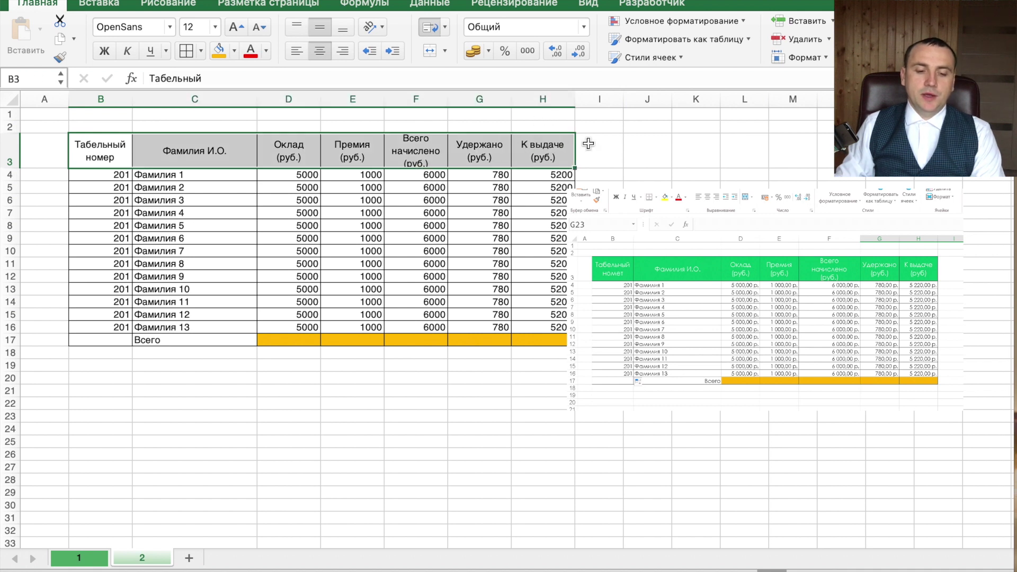
pyautogui.click(234, 51)
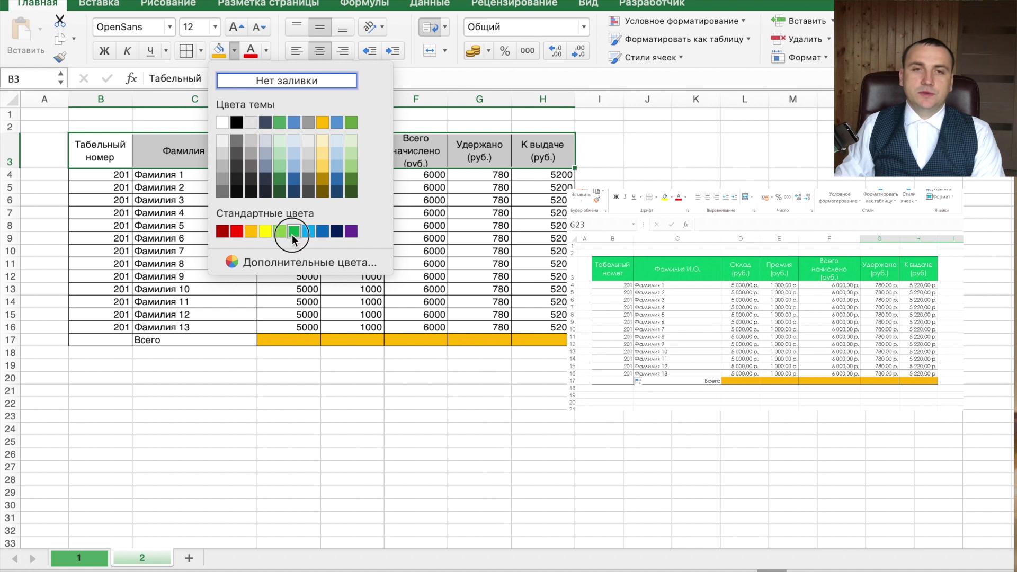
# Step: Fill the header row B3:H3 green with white text, then close the workbook with Cmd+W
pyautogui.click(293, 232)
pyautogui.click(266, 50)
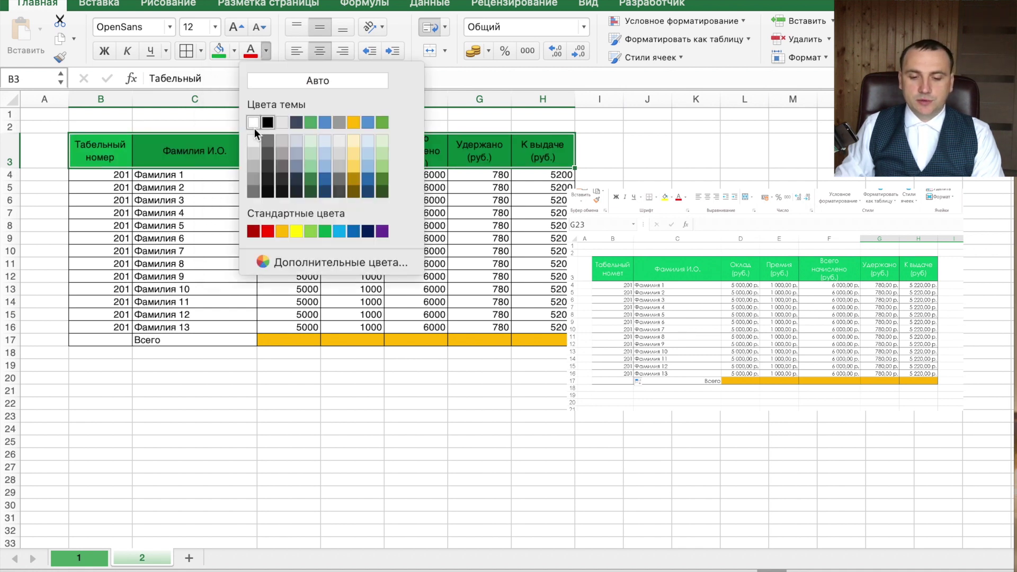
pyautogui.click(254, 128)
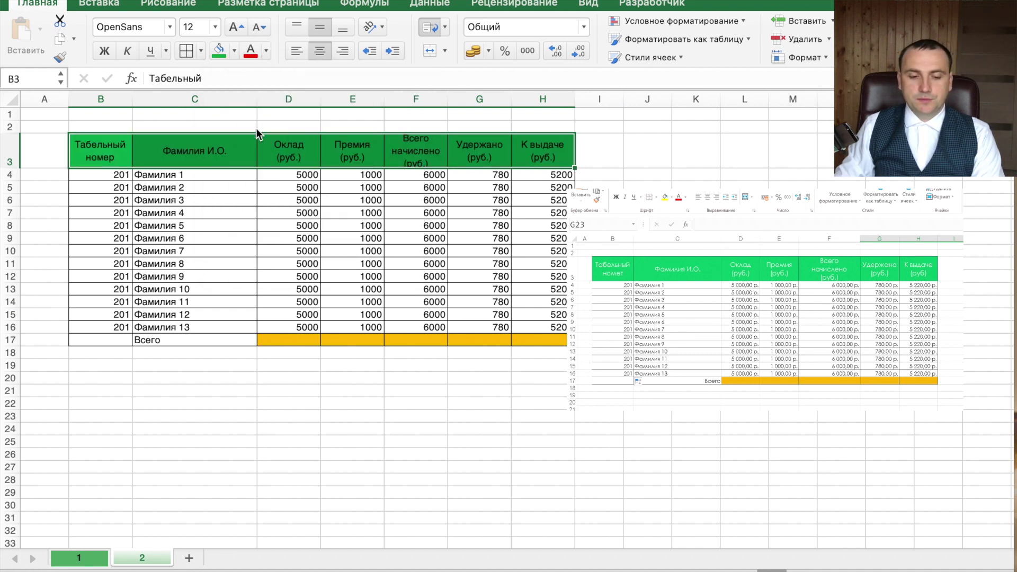
pyautogui.click(266, 51)
pyautogui.click(192, 225)
pyautogui.doubleClick(192, 225)
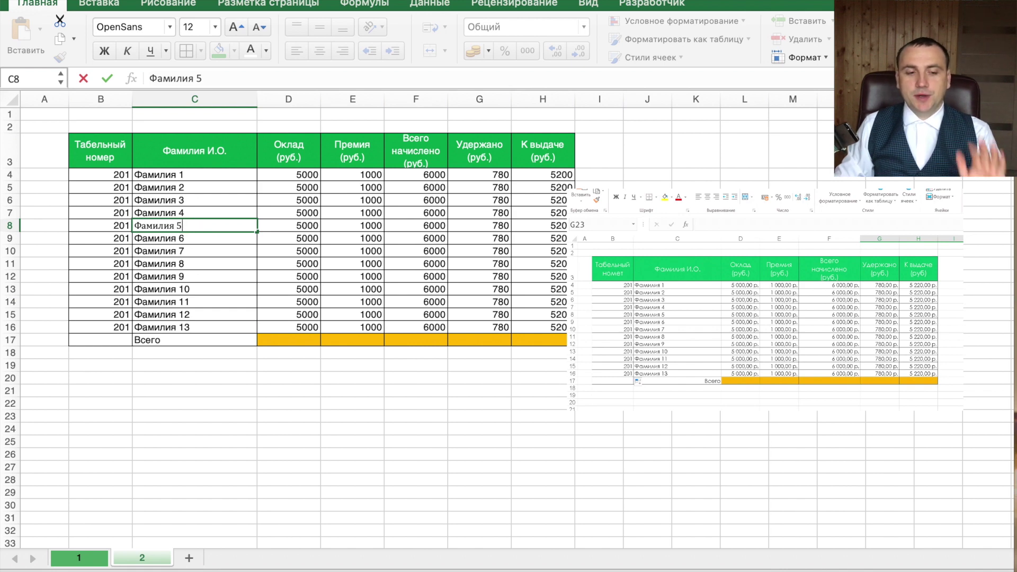
pyautogui.press('super+w')
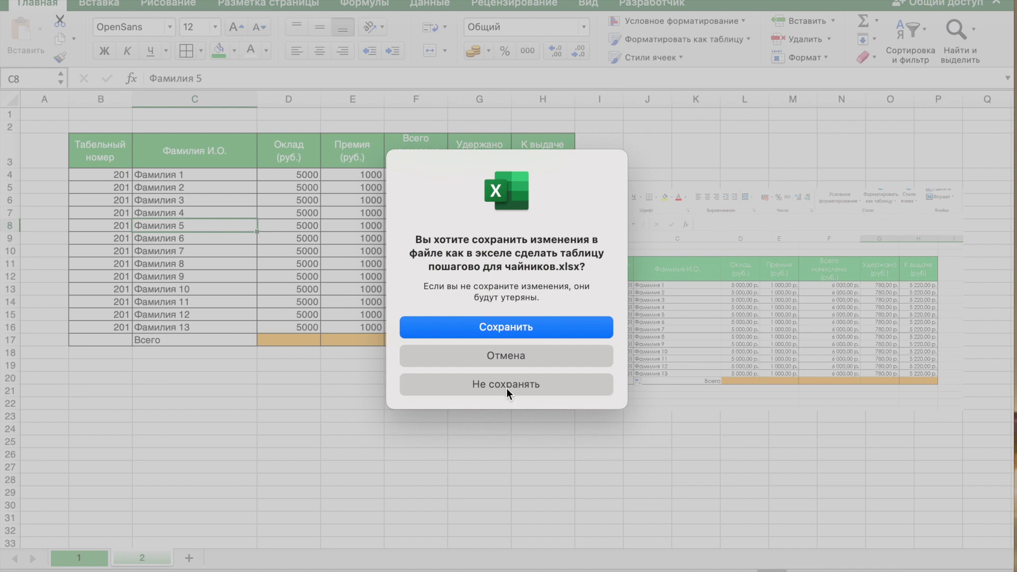
# Step: Close without saving, then inspect the К выдаче header and the withheld amount in G14
pyautogui.click(507, 386)
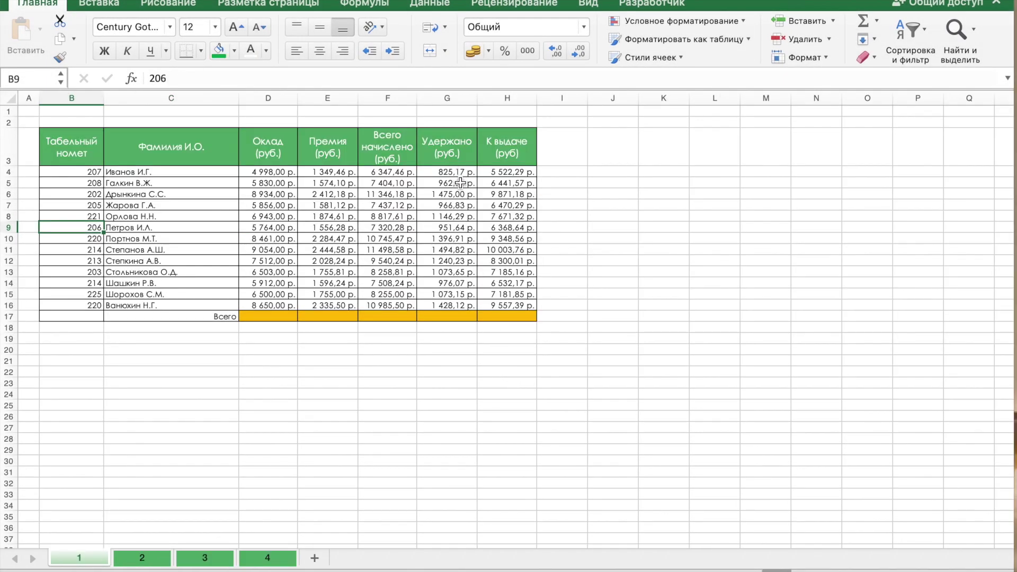
pyautogui.click(509, 159)
pyautogui.click(456, 283)
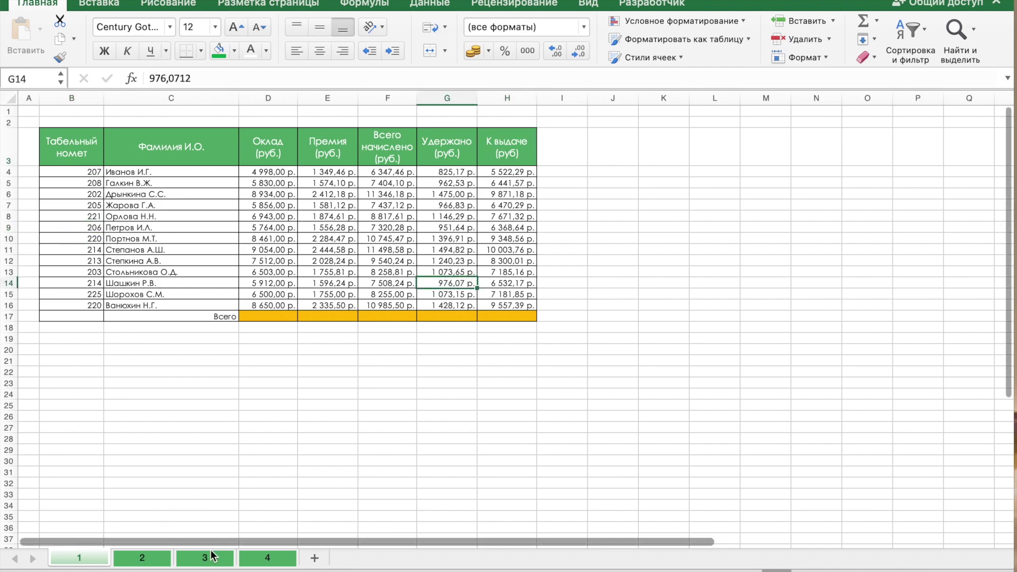
# Step: Browse sheets 3, 2 and 4, then return to sheet 1 with the finished payroll table
pyautogui.click(212, 557)
pyautogui.click(154, 557)
pyautogui.click(247, 561)
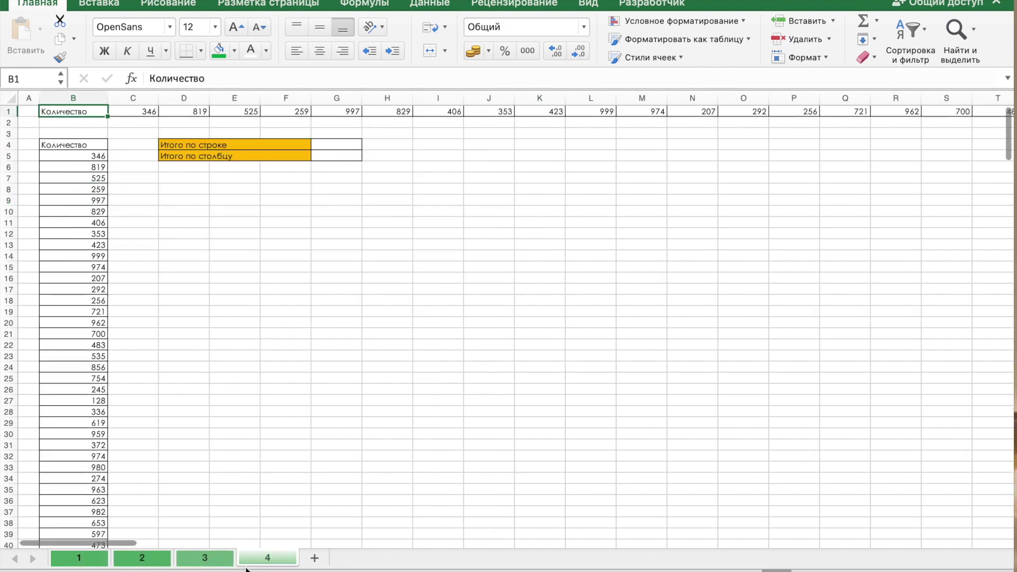
pyautogui.click(100, 561)
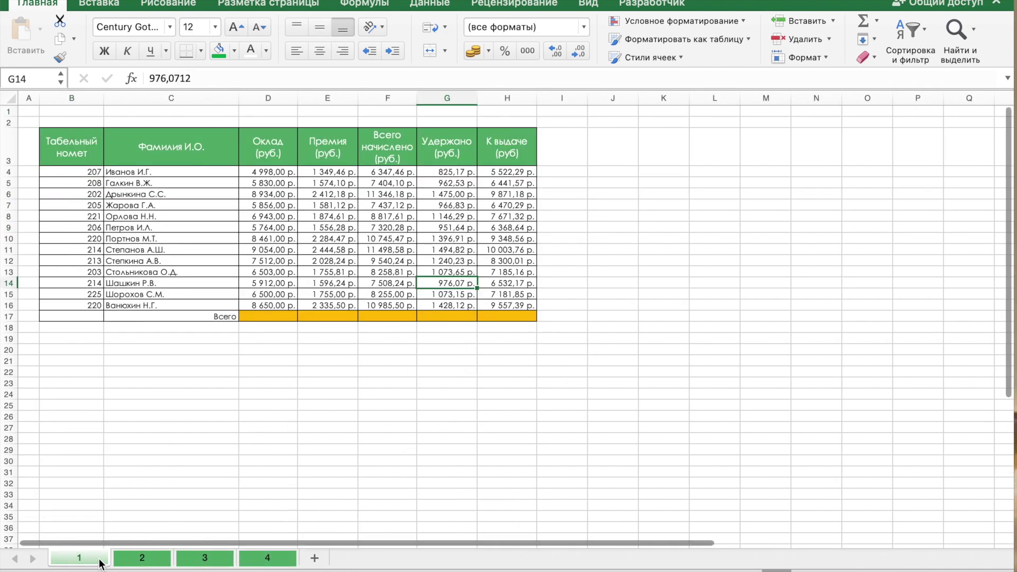